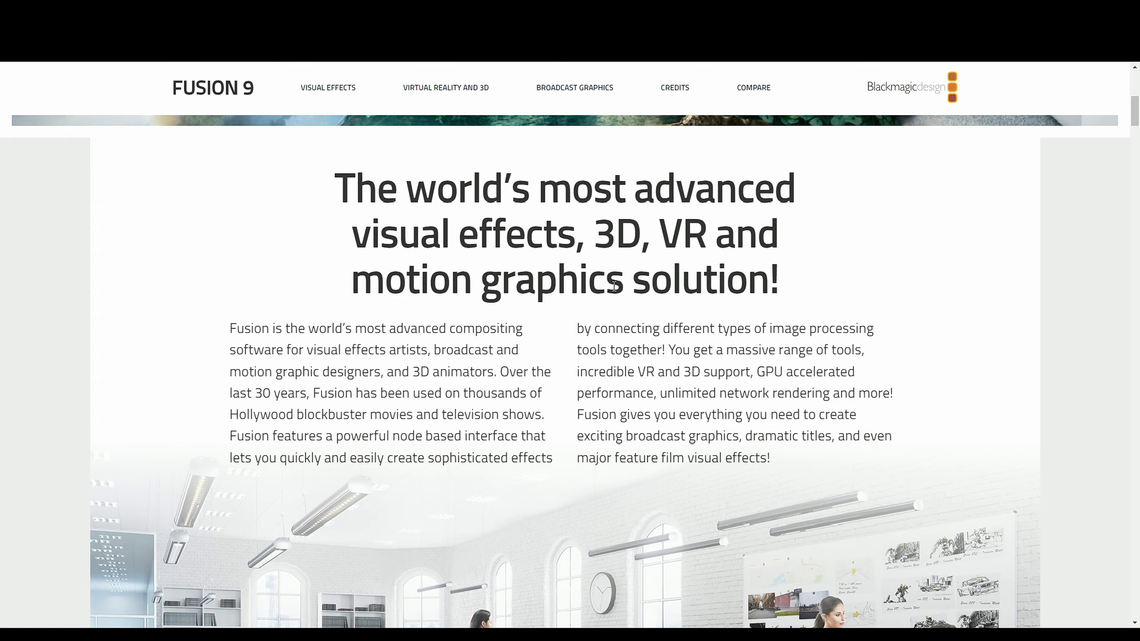
Step: Examine the Fusion 9 product page's sections on films, nodes, VFX tools, motion graphics and compositing
{"action": "scroll", "coordinate": [614, 284], "scroll_direction": "down", "scroll_amount": 15}
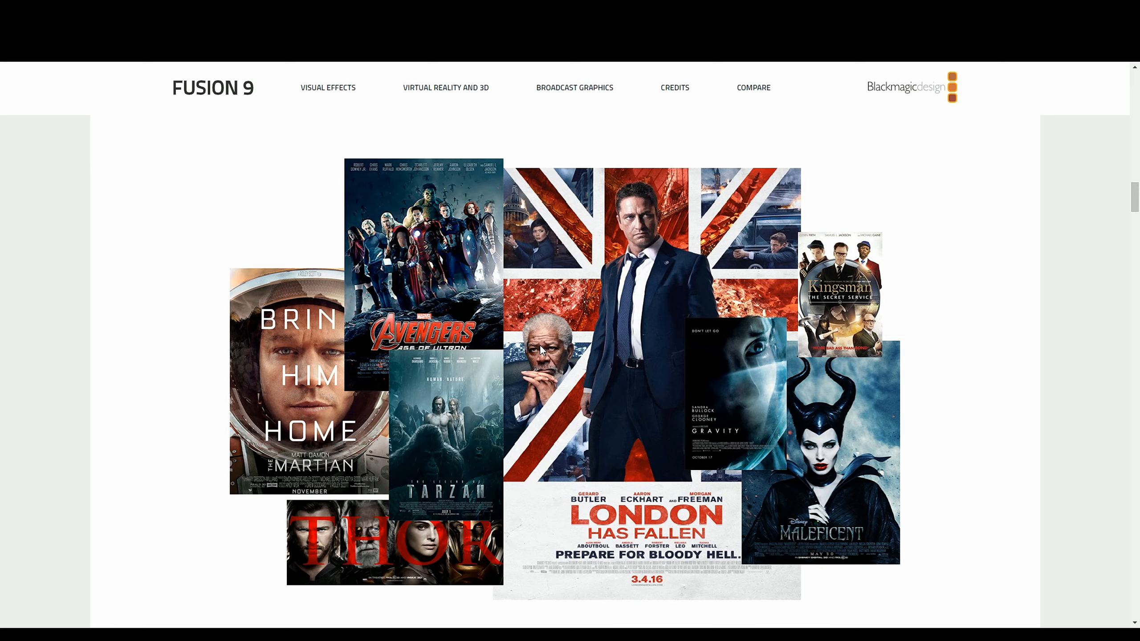
{"action": "scroll", "coordinate": [539, 344], "scroll_direction": "down", "scroll_amount": 5}
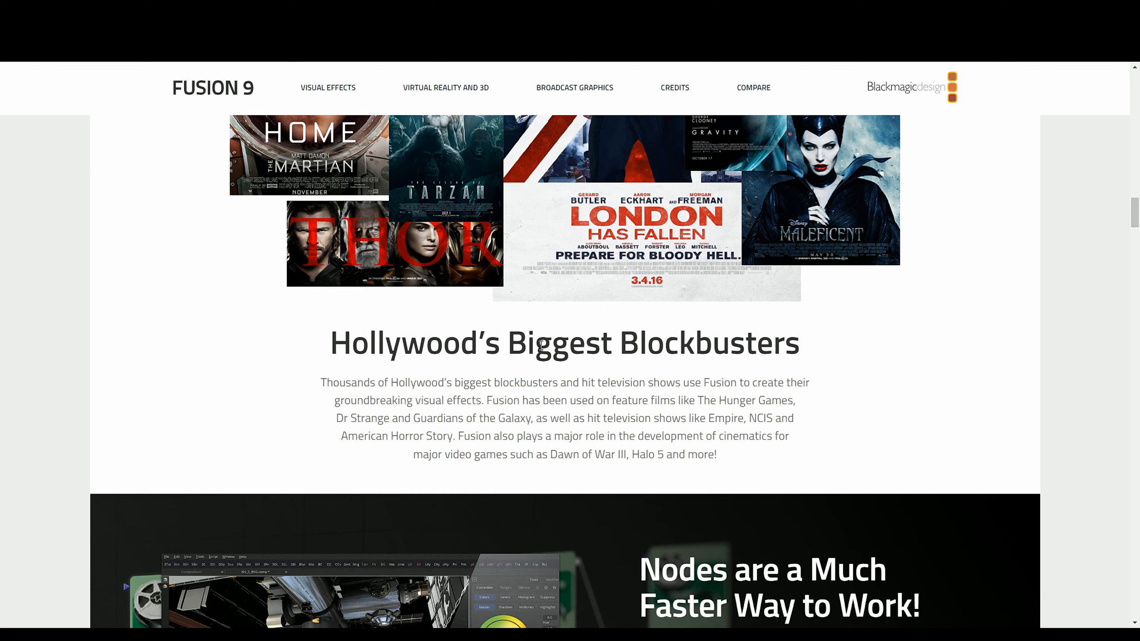
{"action": "scroll", "coordinate": [541, 343], "scroll_direction": "down", "scroll_amount": 5}
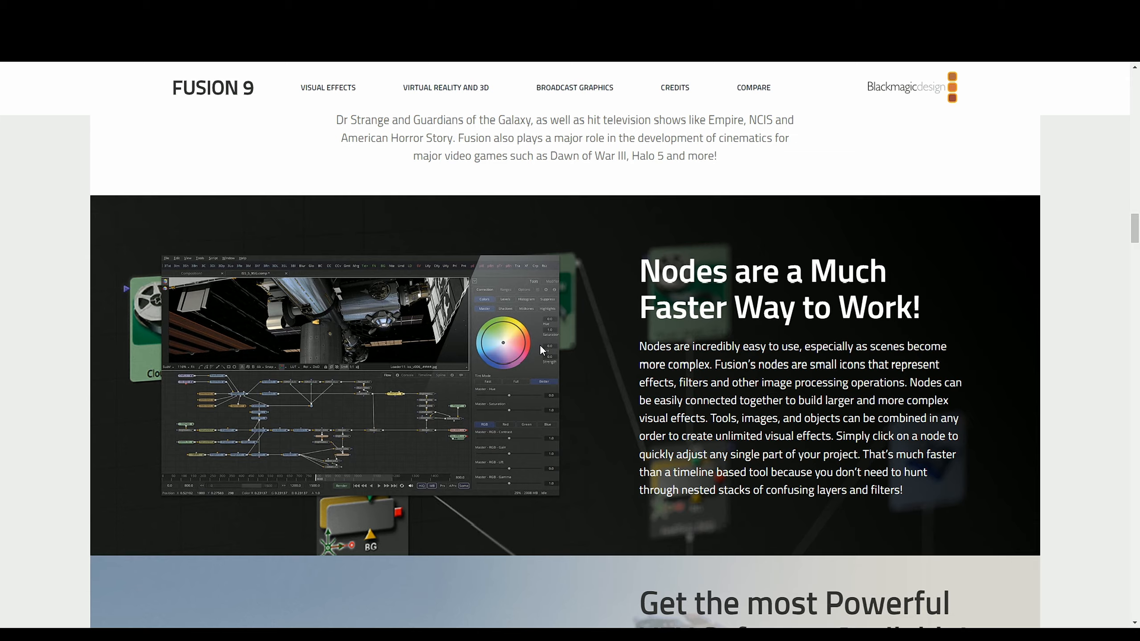
{"action": "scroll", "coordinate": [540, 345], "scroll_direction": "down", "scroll_amount": 5}
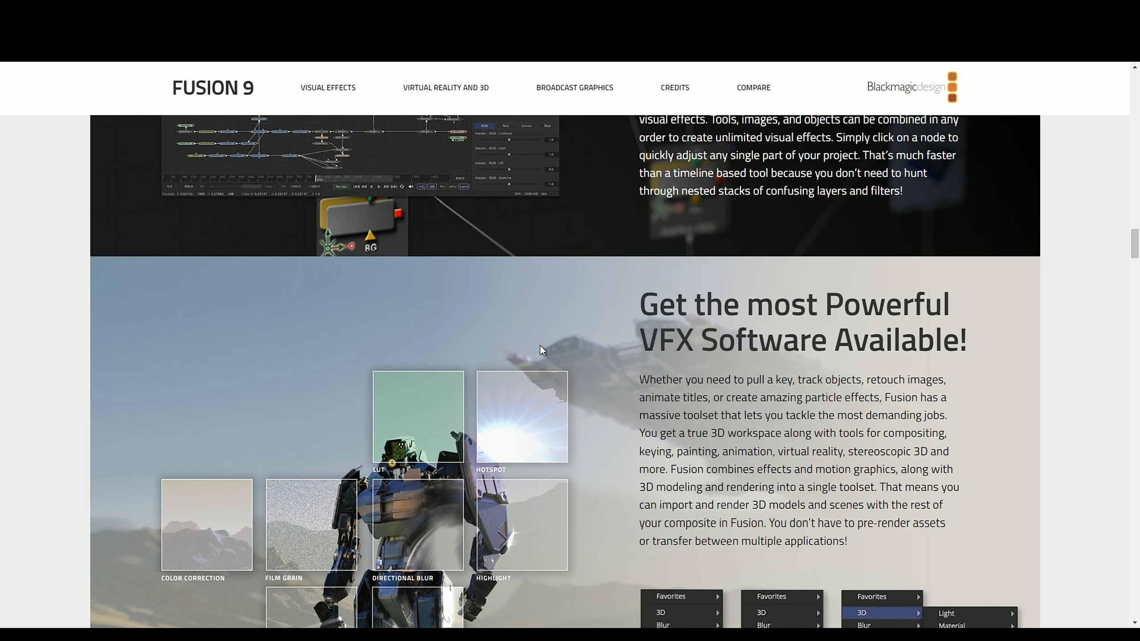
{"action": "scroll", "coordinate": [540, 343], "scroll_direction": "down", "scroll_amount": 10}
{"action": "scroll", "coordinate": [539, 344], "scroll_direction": "down", "scroll_amount": 8}
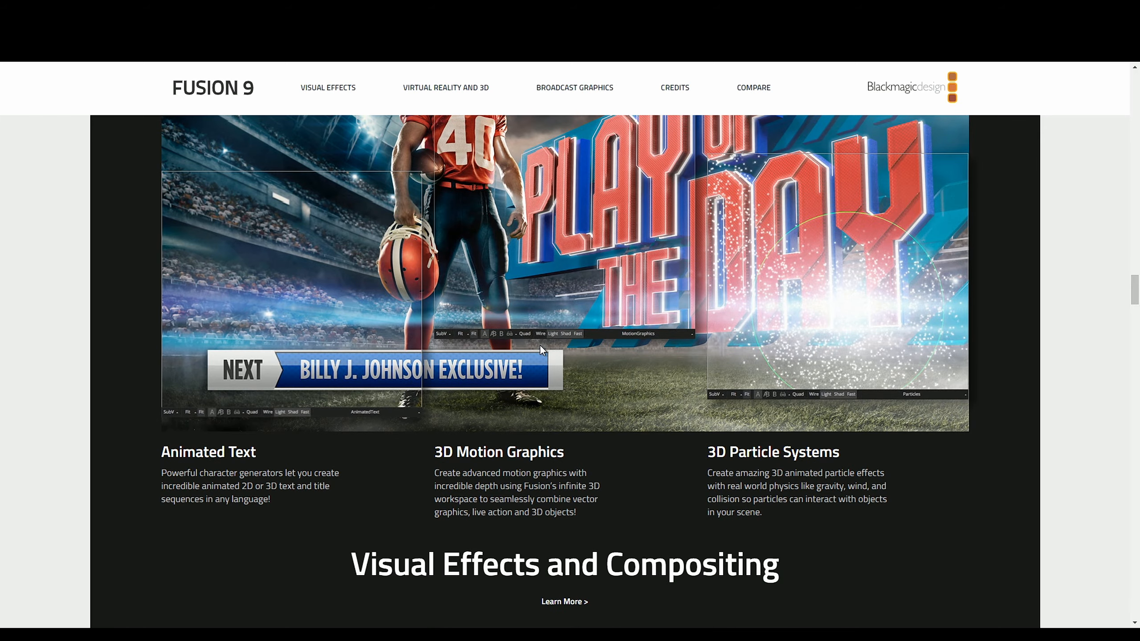
{"action": "scroll", "coordinate": [539, 344], "scroll_direction": "down", "scroll_amount": 8}
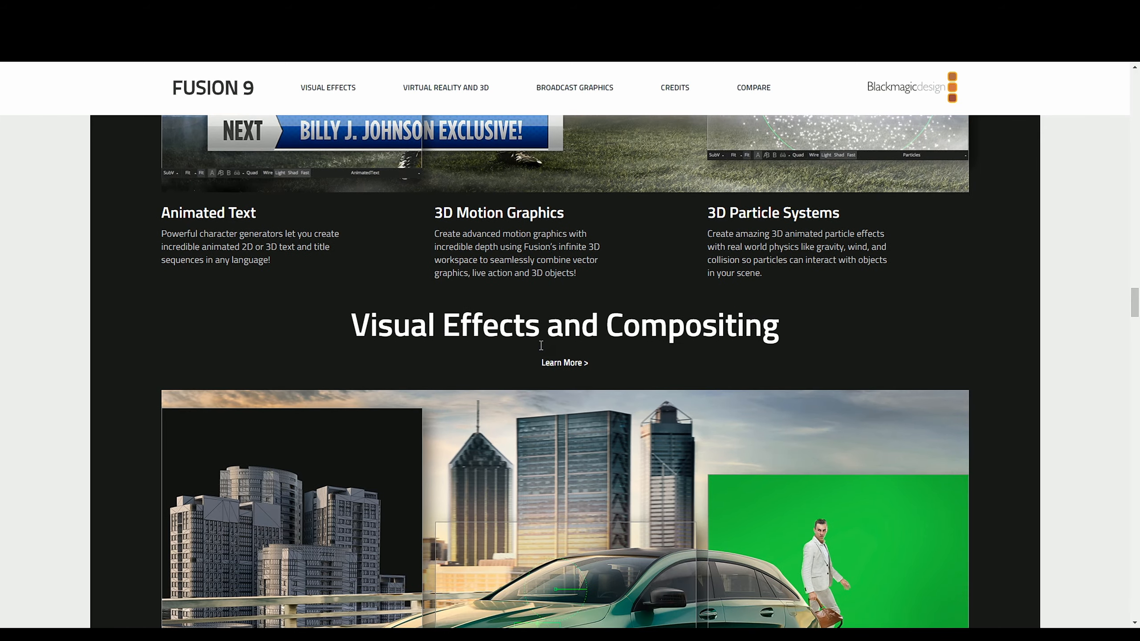
{"action": "scroll", "coordinate": [540, 346], "scroll_direction": "down", "scroll_amount": 10}
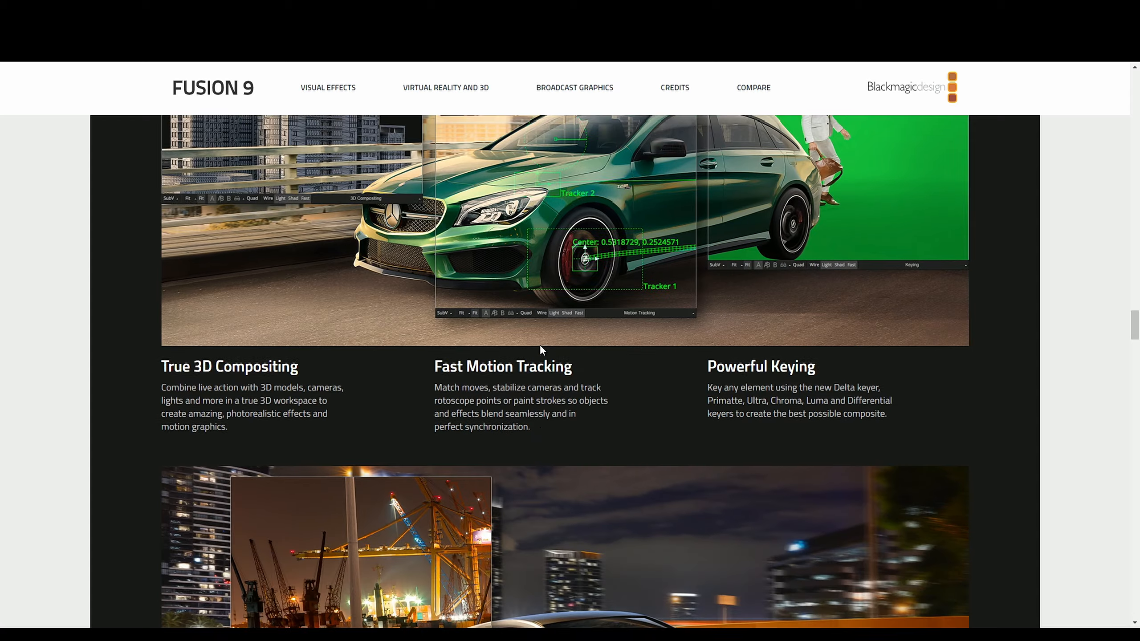
{"action": "scroll", "coordinate": [540, 344], "scroll_direction": "down", "scroll_amount": 7}
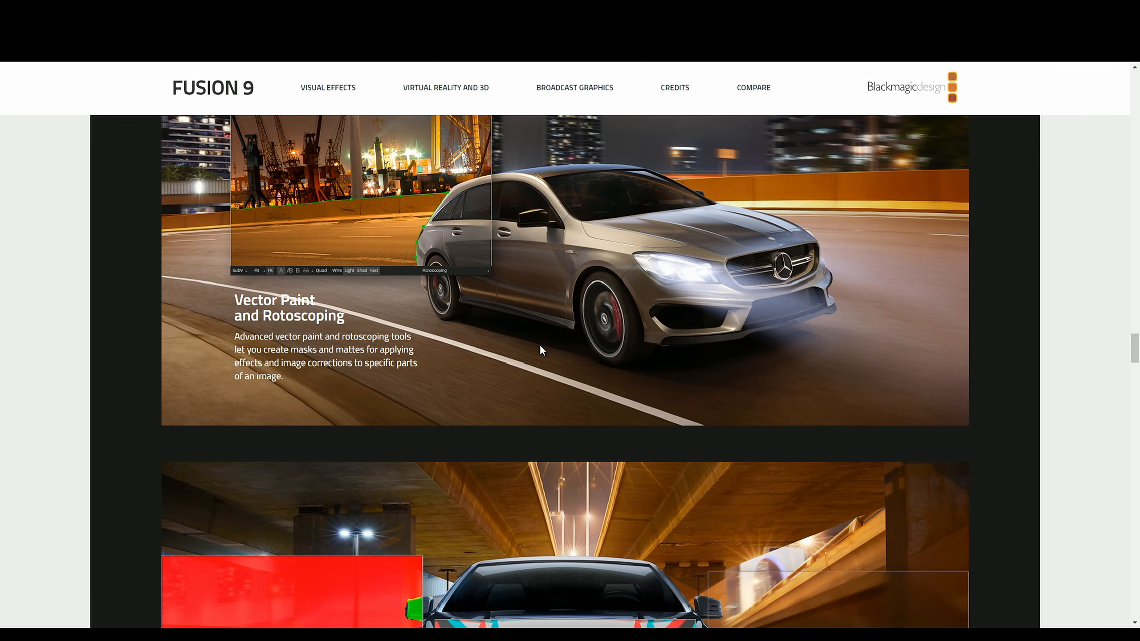
{"action": "scroll", "coordinate": [540, 344], "scroll_direction": "down", "scroll_amount": 2}
{"action": "scroll", "coordinate": [539, 351], "scroll_direction": "down", "scroll_amount": 4}
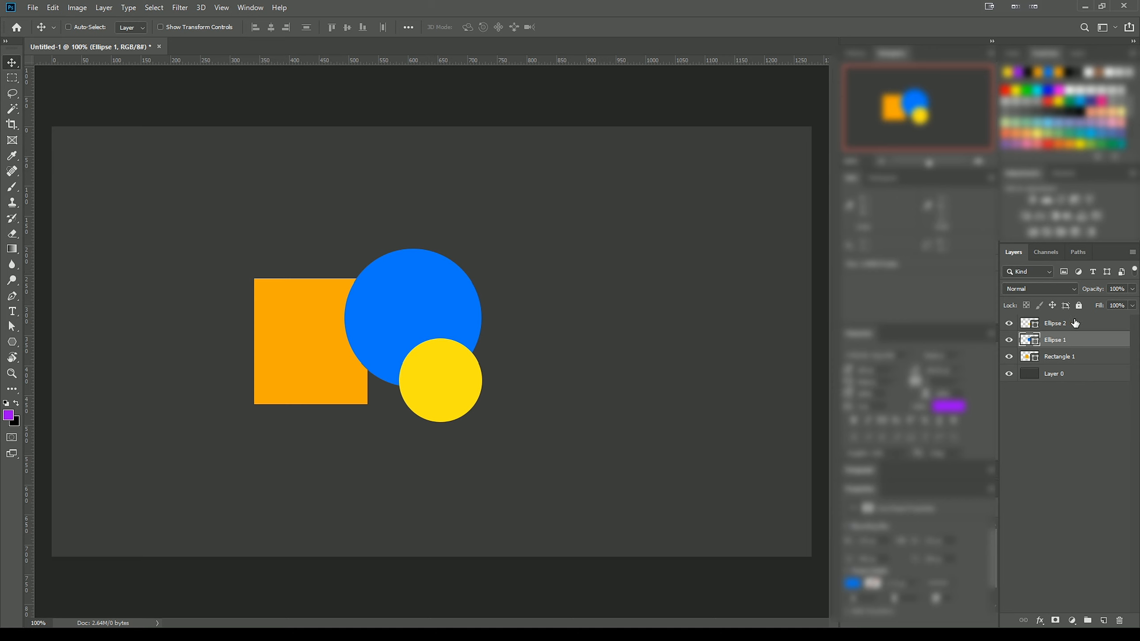
Step: Switch to Photoshop and move the Ellipse 1 layer above Ellipse 2 in the layer stack
{"action": "left_click_drag", "start_coordinate": [1073, 344], "coordinate": [1073, 319]}
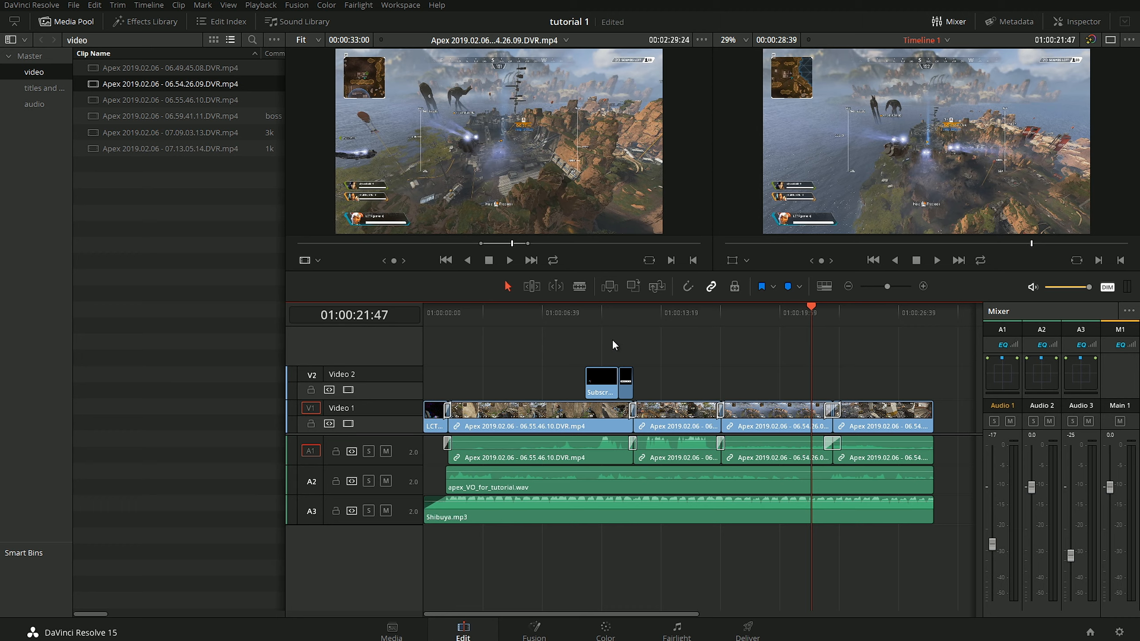
Step: In DaVinci Resolve, park the playhead at 01:00:09:57 and try to move the gameplay clip beneath the titles to a track above them
{"action": "left_click", "coordinate": [585, 313]}
{"action": "left_click", "coordinate": [600, 313]}
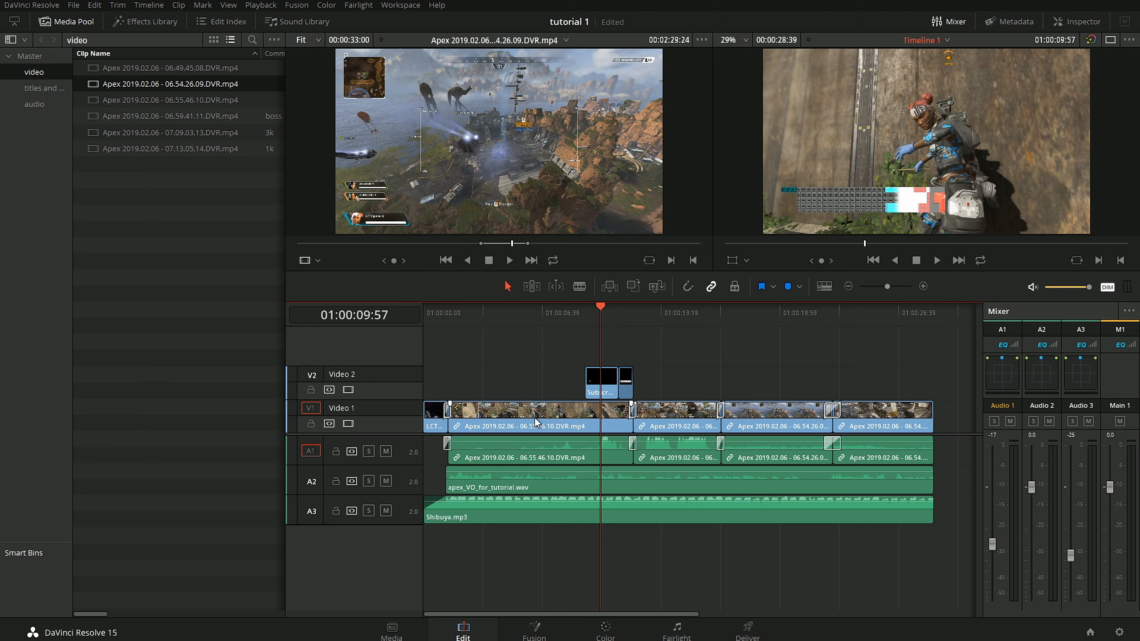
{"action": "left_click_drag", "start_coordinate": [535, 415], "coordinate": [532, 337]}
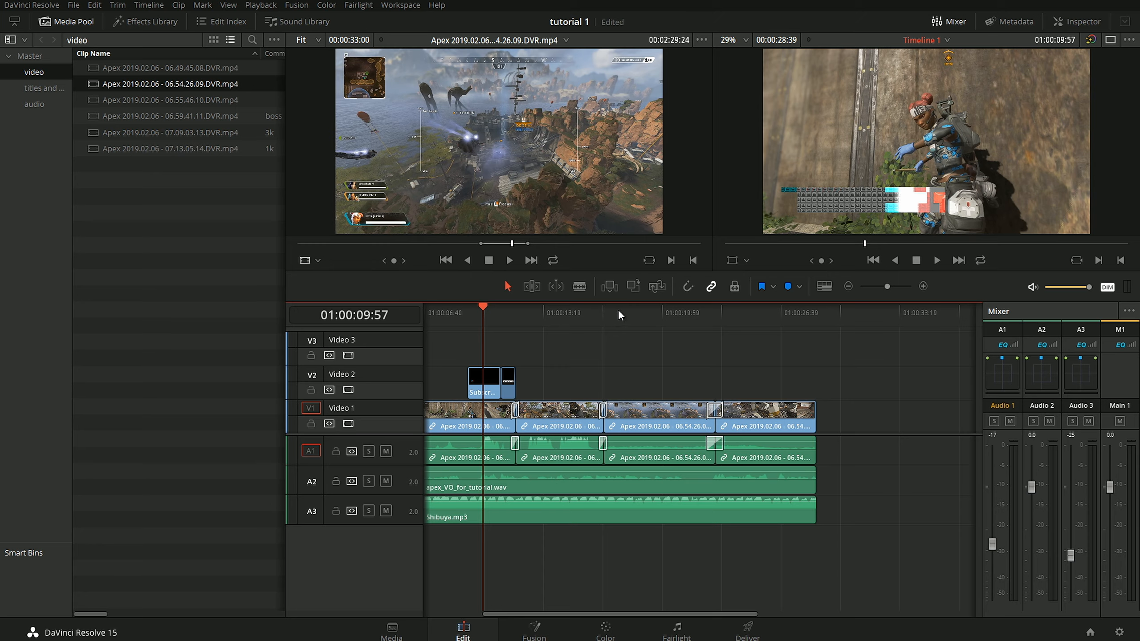
Step: Move the playhead to 01:00:19:13 in the gameplay clip on Video 1 and open that clip in Fusion
{"action": "left_click_drag", "start_coordinate": [618, 315], "coordinate": [649, 306]}
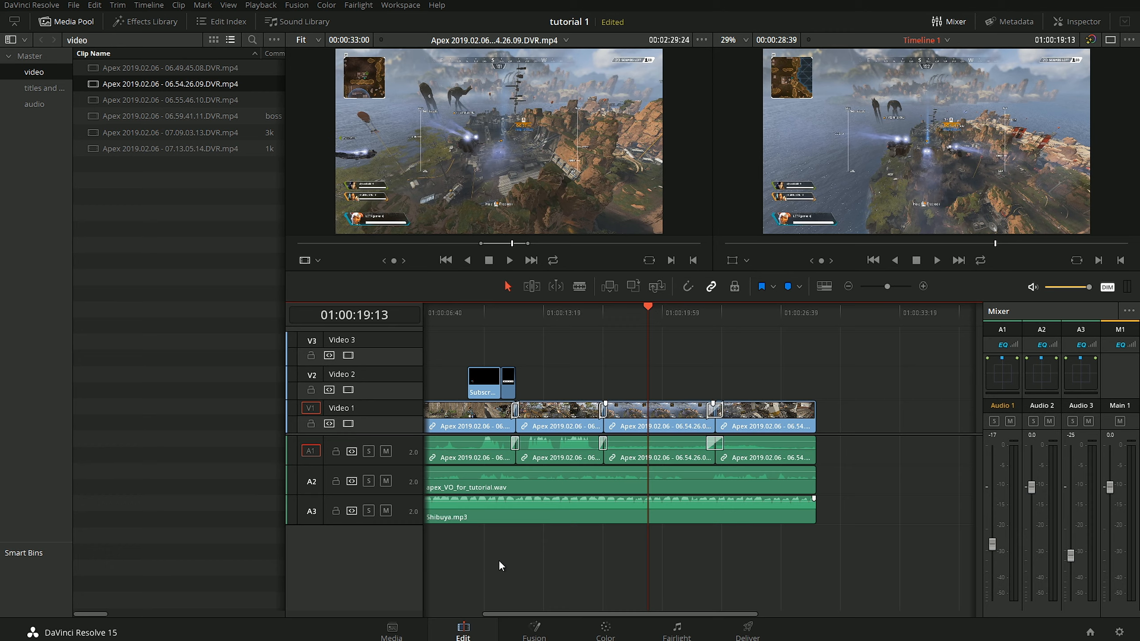
{"action": "left_click", "coordinate": [533, 632]}
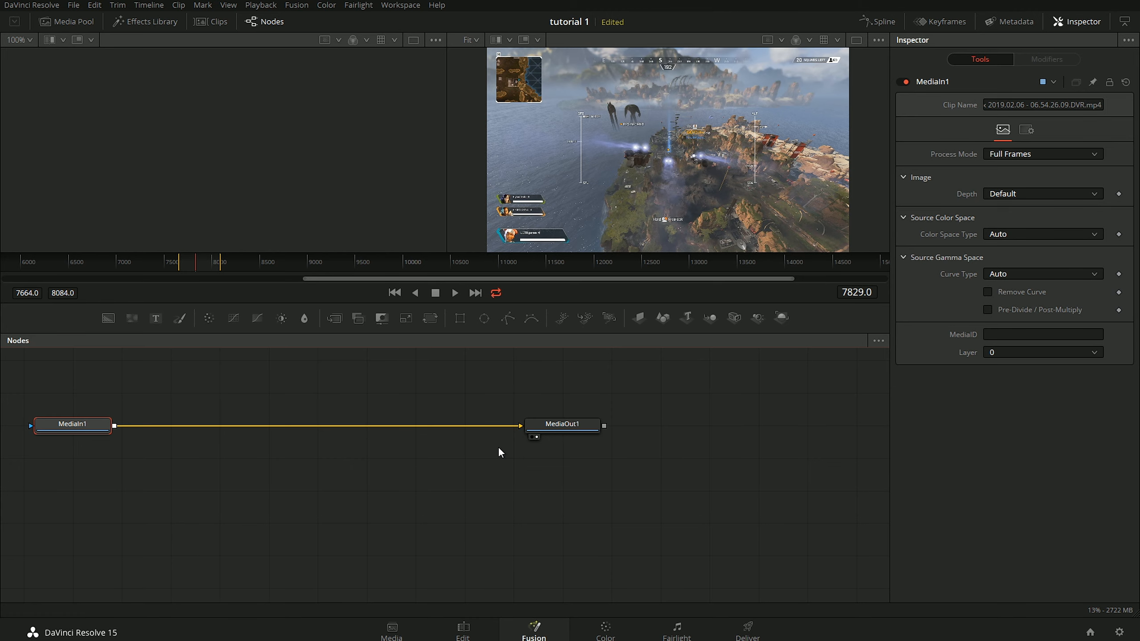
{"action": "left_click_drag", "start_coordinate": [259, 418], "coordinate": [369, 457]}
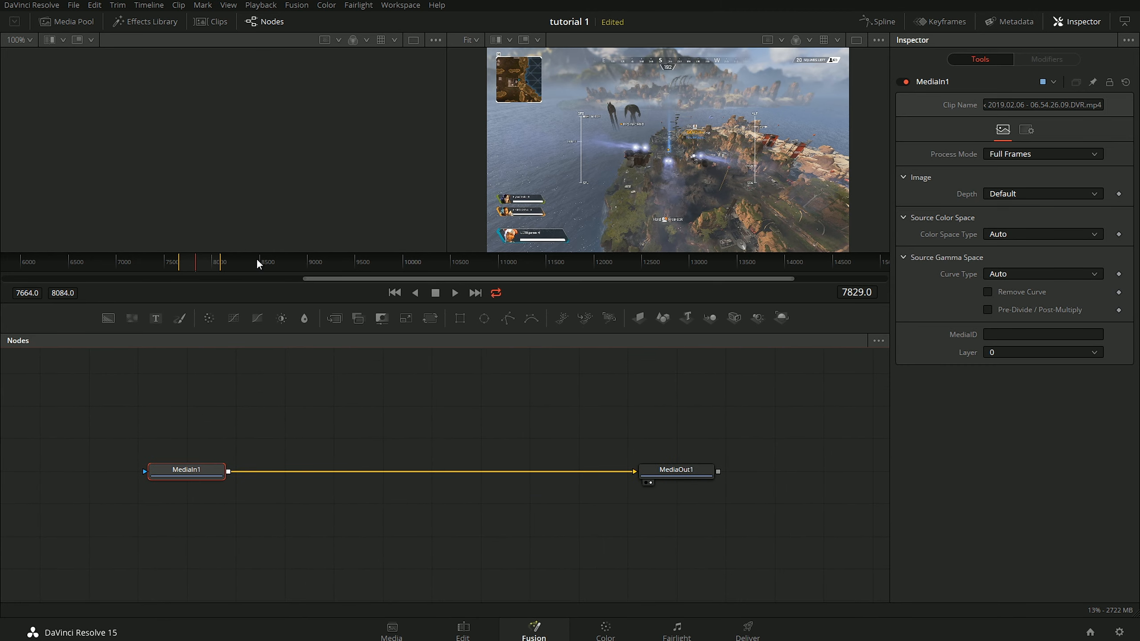
{"action": "left_click_drag", "start_coordinate": [579, 171], "coordinate": [616, 161]}
{"action": "left_click_drag", "start_coordinate": [304, 264], "coordinate": [448, 276]}
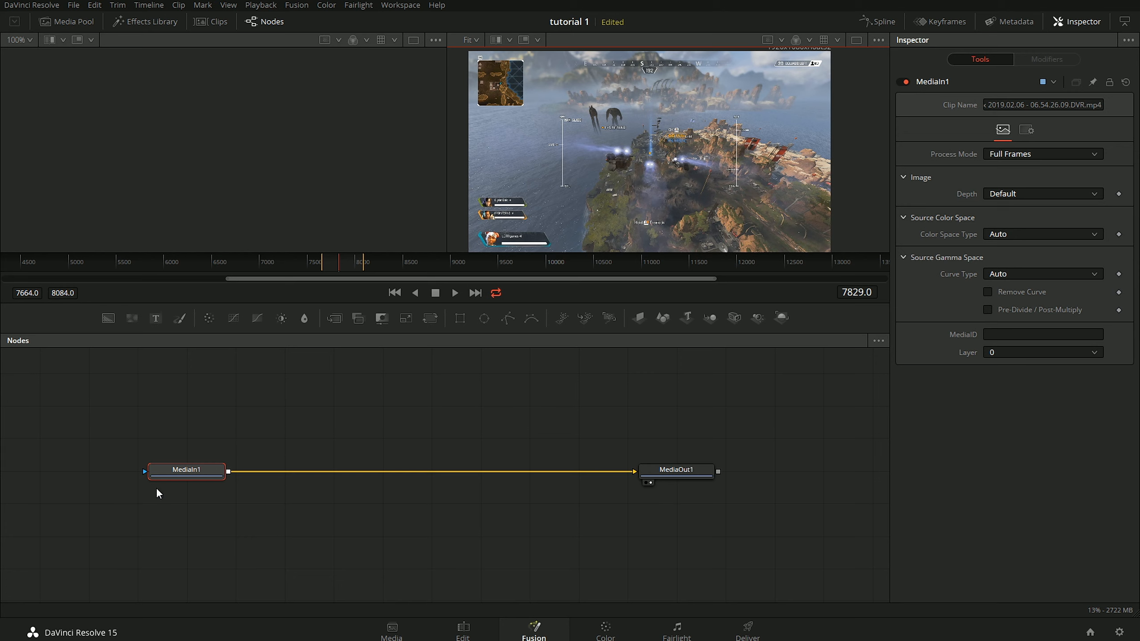
{"action": "left_click", "coordinate": [197, 427]}
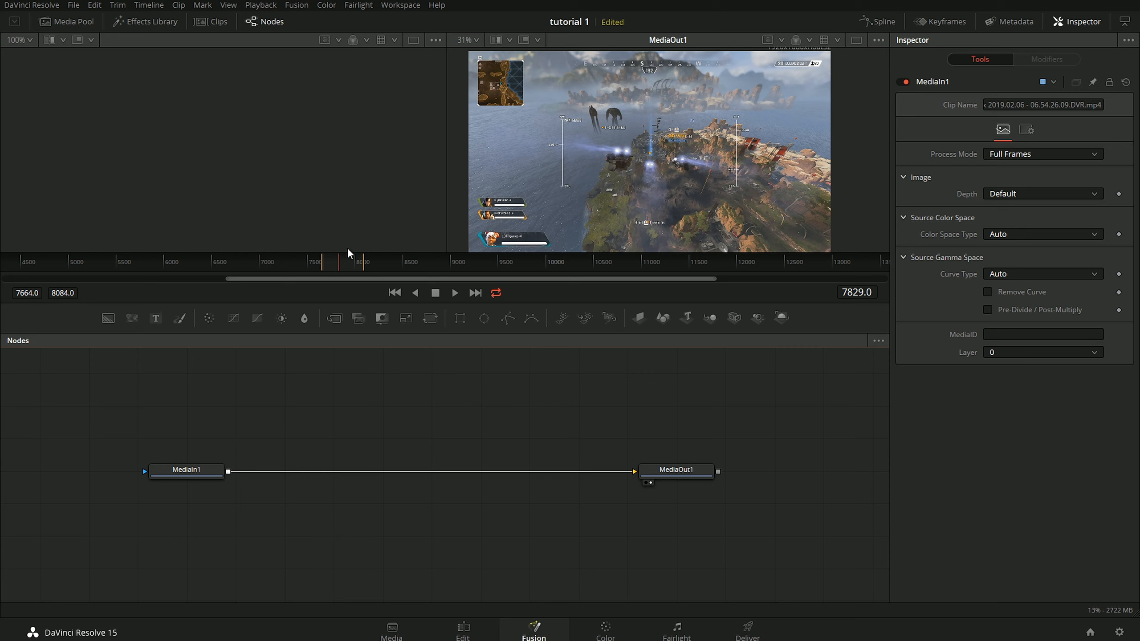
{"action": "left_click", "coordinate": [463, 633]}
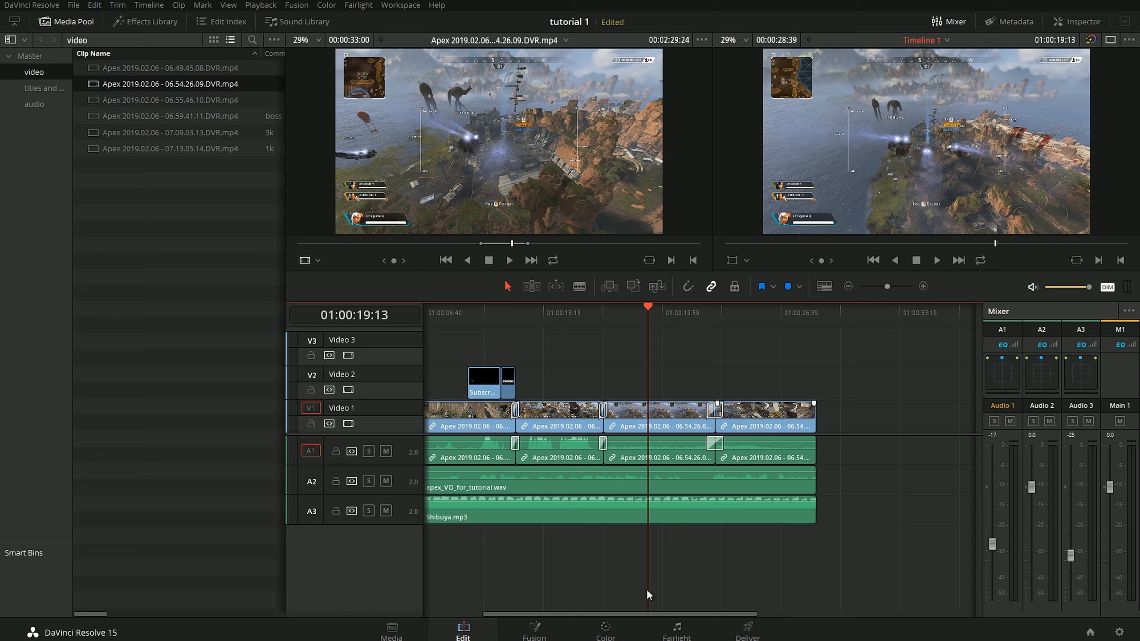
{"action": "left_click", "coordinate": [534, 629]}
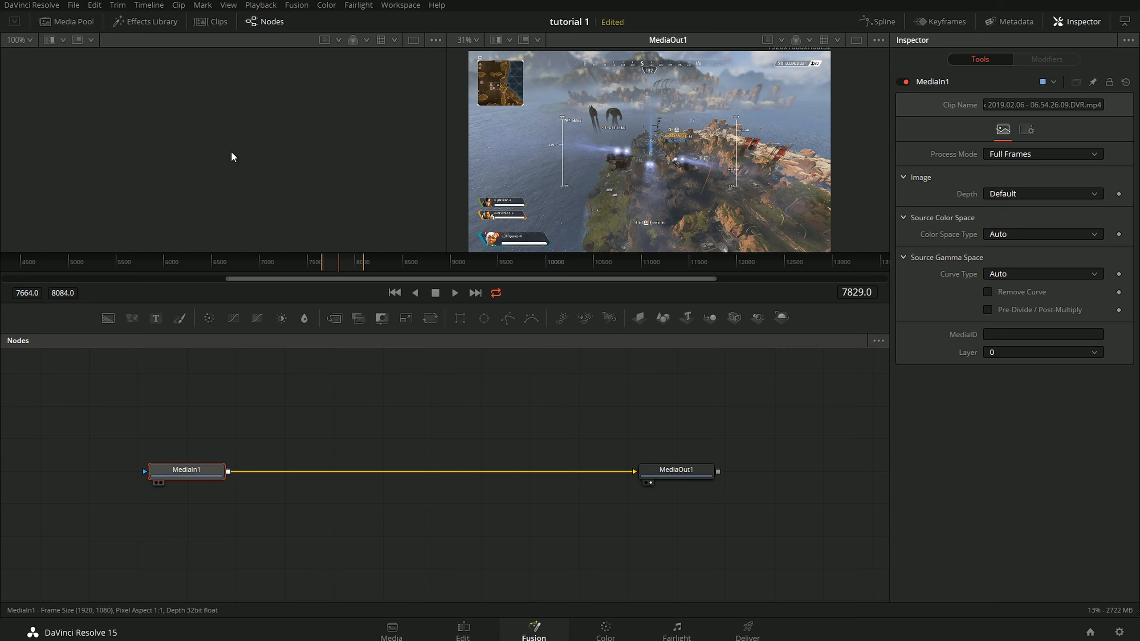
Step: Load the MediaIn1 node into the empty viewer beside MediaOut1, leaving no node selected
{"action": "key", "text": "1"}
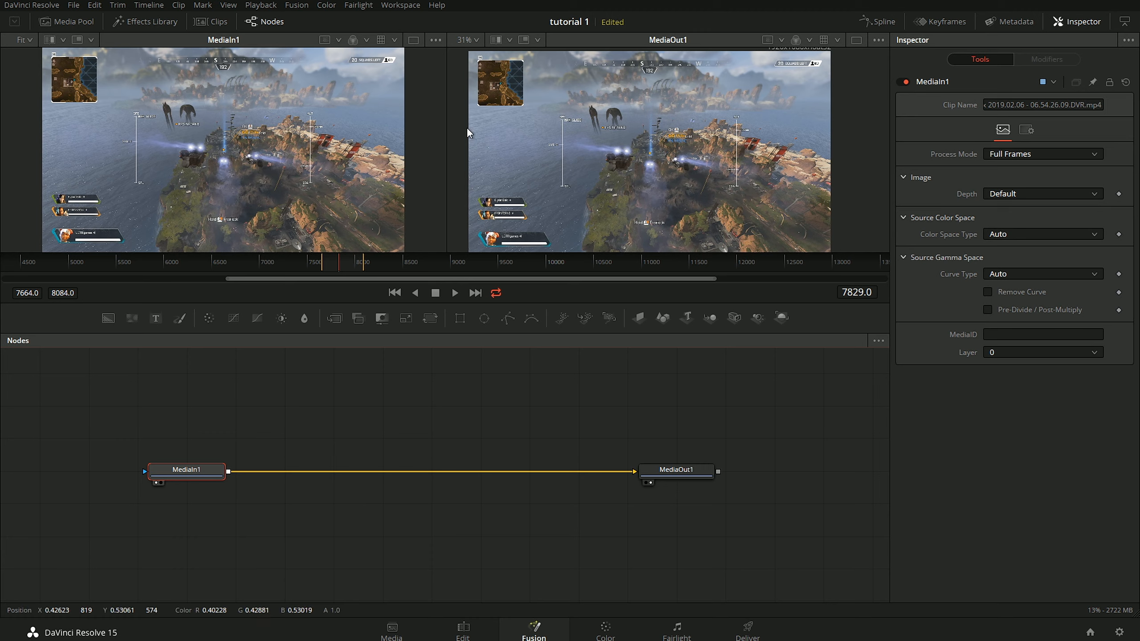
{"action": "left_click", "coordinate": [451, 416]}
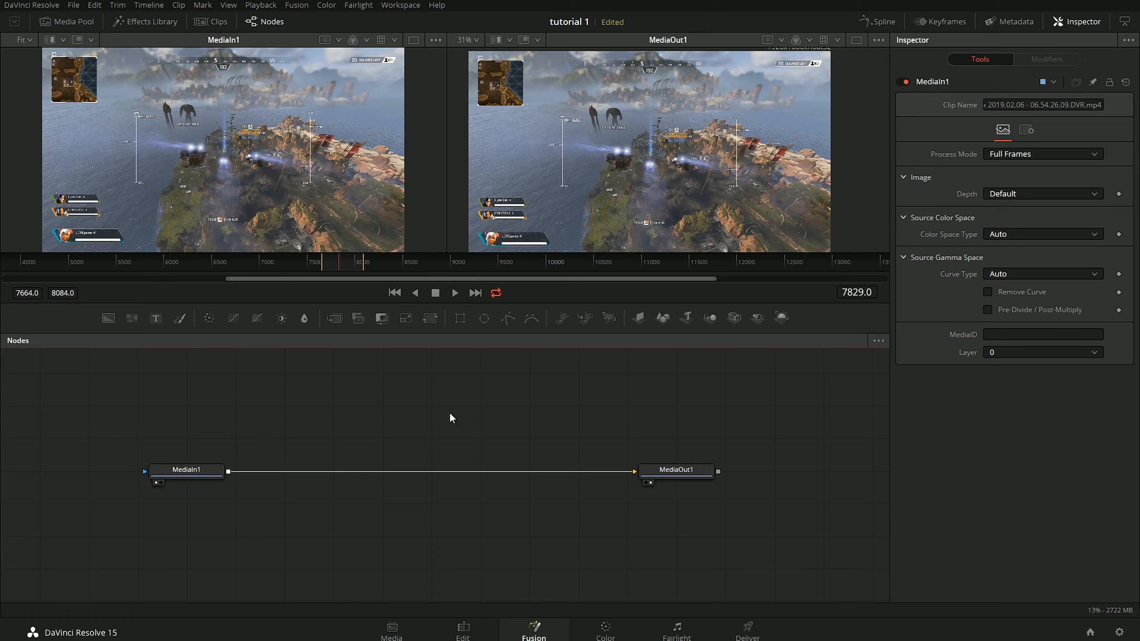
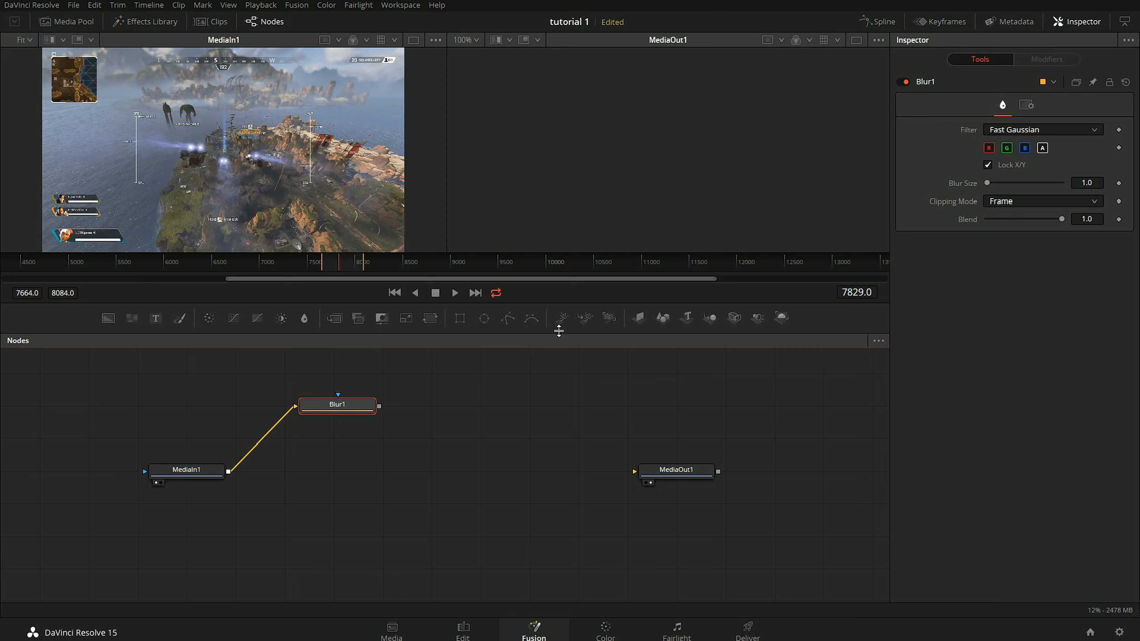
Step: Connect the Blur1 node's output to the MediaOut1 node's input after shifting MediaOut1 slightly
{"action": "mouse_move", "coordinate": [660, 466]}
{"action": "left_mouse_down"}
{"action": "mouse_move", "coordinate": [669, 470]}
{"action": "mouse_move", "coordinate": [638, 467]}
{"action": "mouse_move", "coordinate": [661, 471]}
{"action": "left_mouse_up"}
{"action": "left_click", "coordinate": [661, 470]}
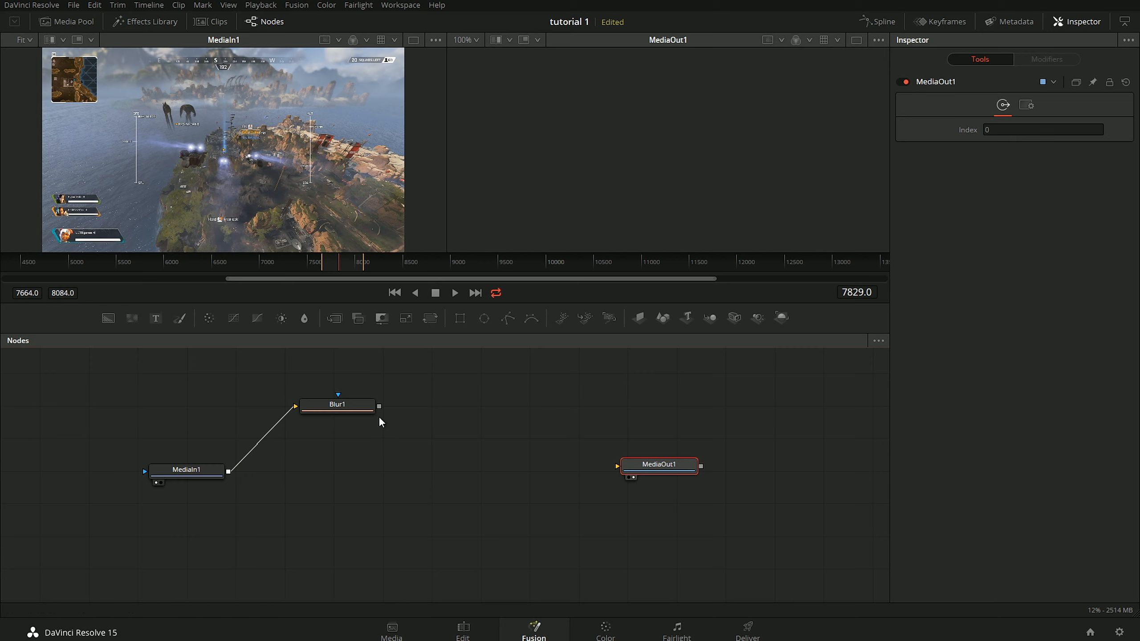
{"action": "left_click_drag", "start_coordinate": [379, 405], "coordinate": [632, 467]}
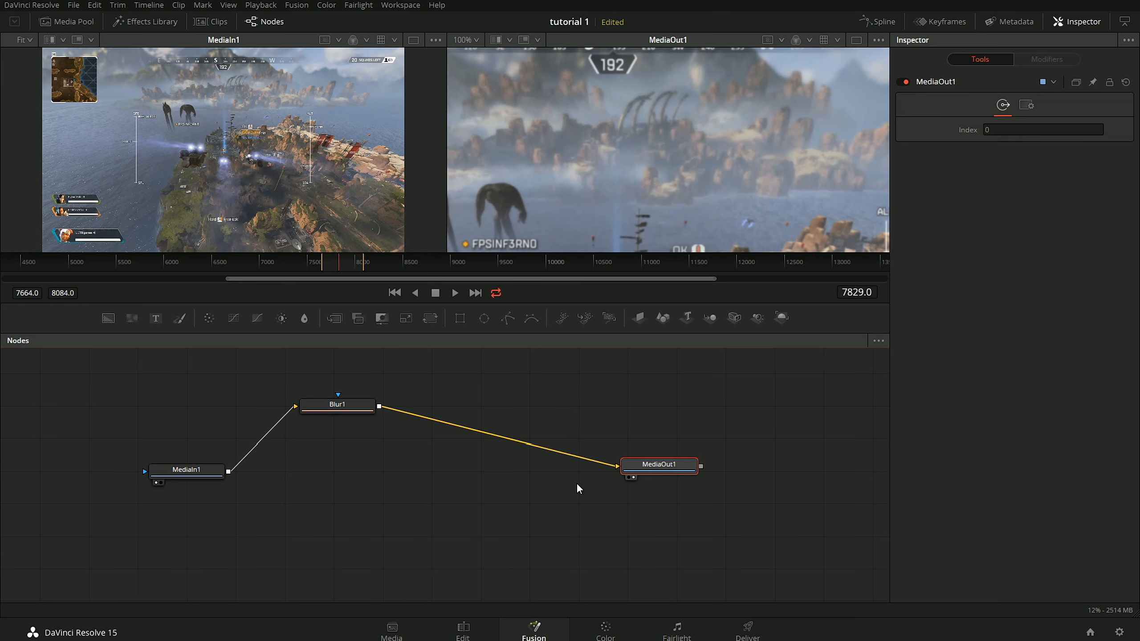
Step: Select the Blur1 node and raise its Blur Size to 10.2
{"action": "left_click_drag", "start_coordinate": [621, 203], "coordinate": [624, 178]}
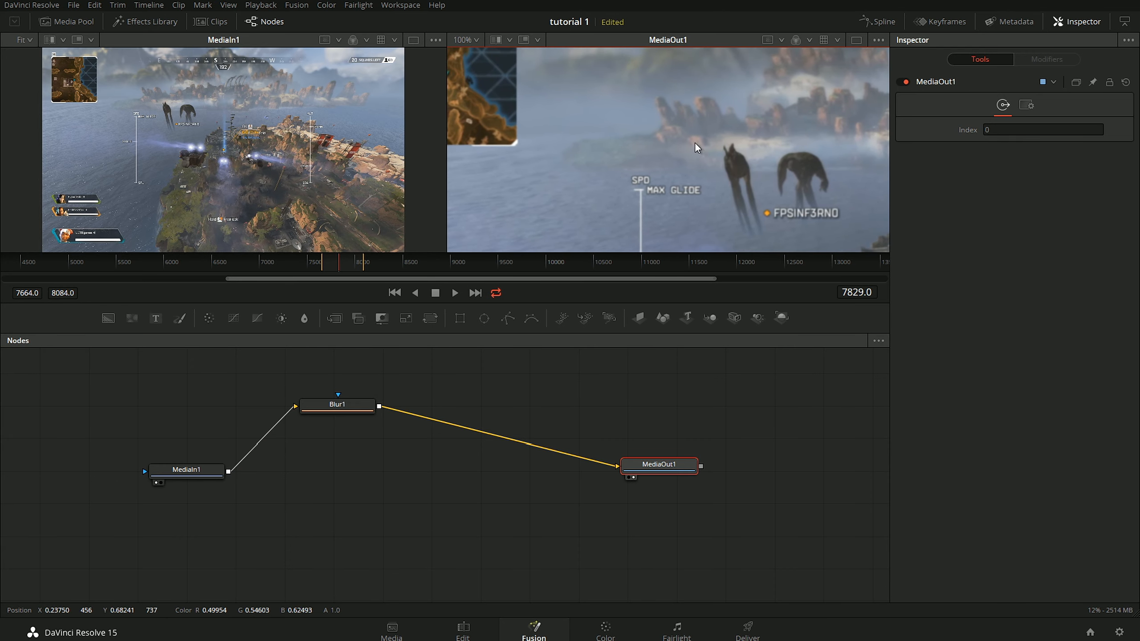
{"action": "left_click", "coordinate": [334, 406]}
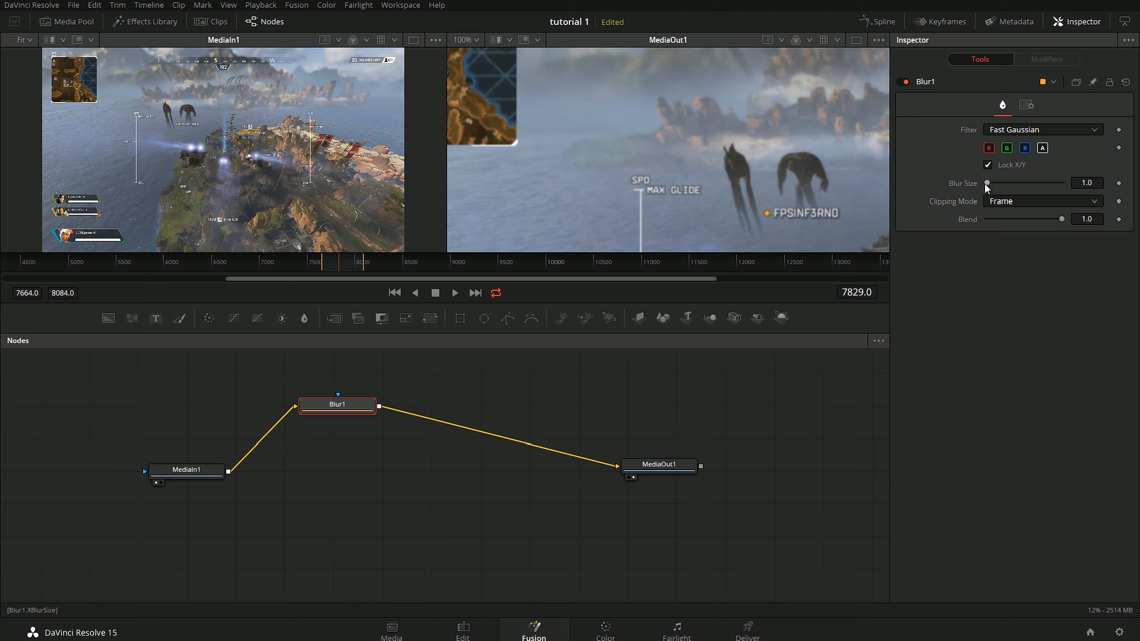
{"action": "left_click_drag", "start_coordinate": [986, 184], "coordinate": [994, 187]}
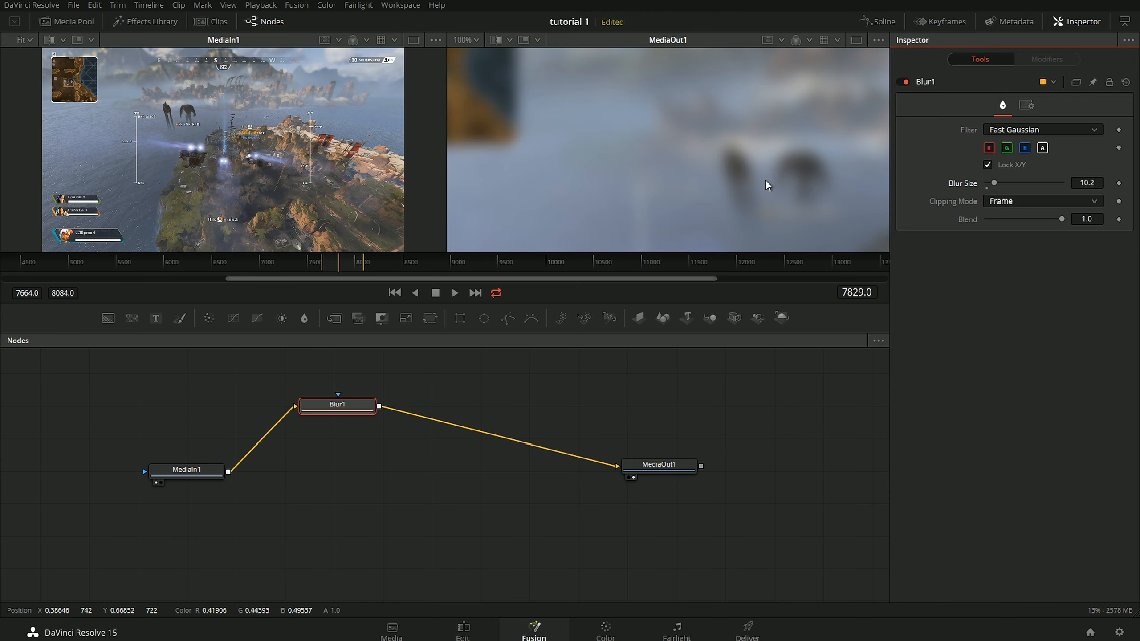
Step: Exclude the red and green channels from Blur1 and inspect the blue-only blur in the MediaOut1 viewer
{"action": "left_click", "coordinate": [1006, 148]}
{"action": "left_click", "coordinate": [989, 149]}
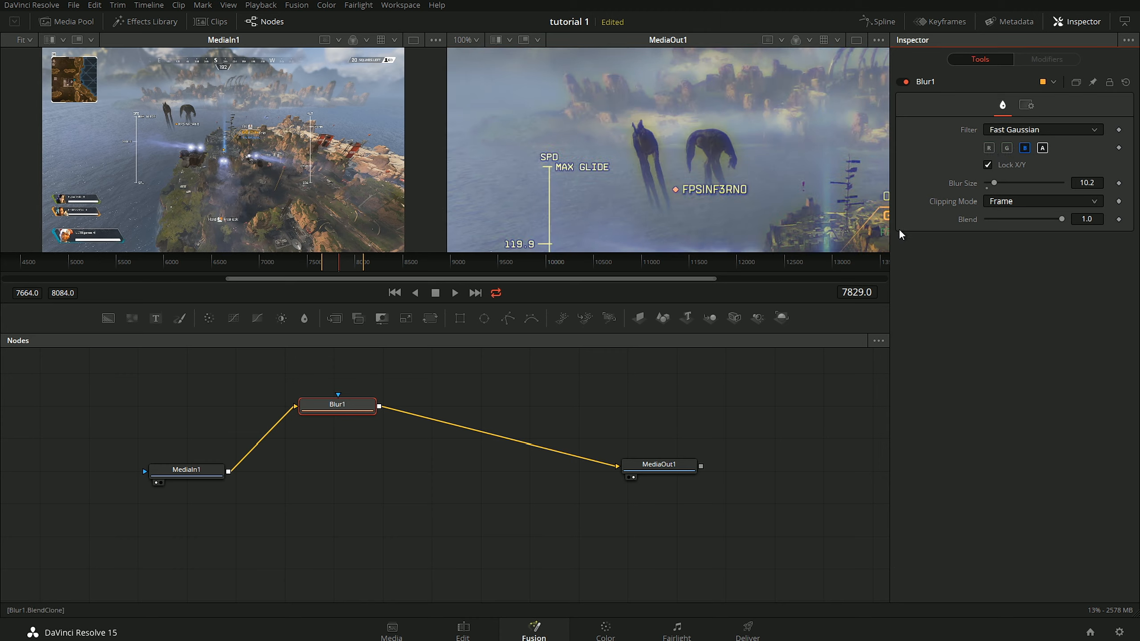
{"action": "left_click_drag", "start_coordinate": [634, 201], "coordinate": [649, 123]}
{"action": "left_click_drag", "start_coordinate": [580, 157], "coordinate": [703, 187]}
{"action": "left_click_drag", "start_coordinate": [780, 205], "coordinate": [685, 192]}
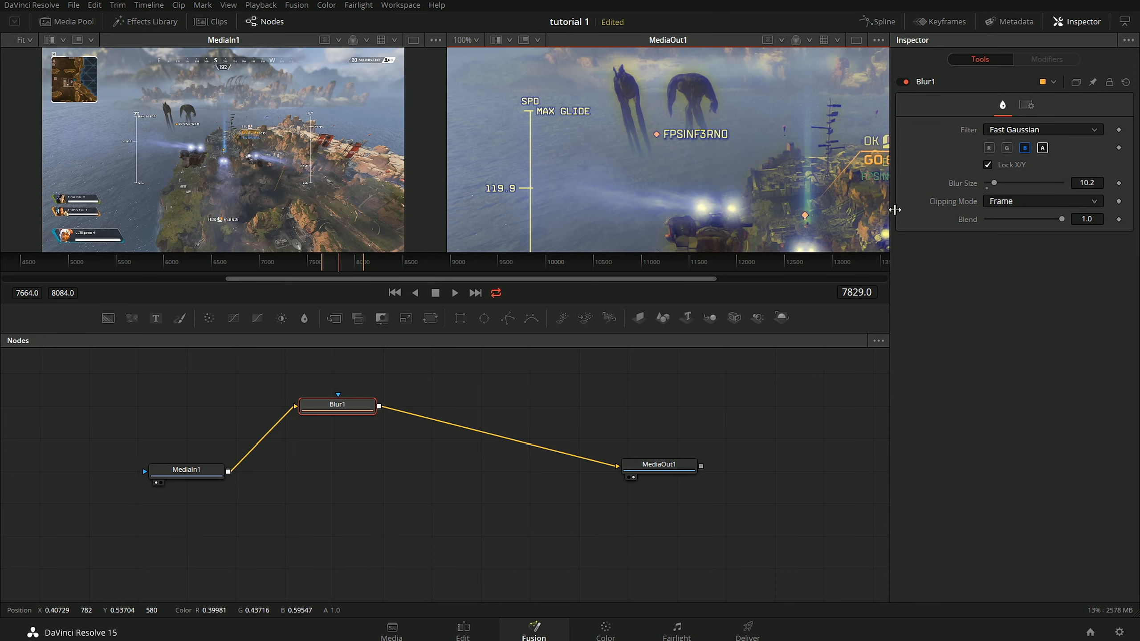
Step: Unlock Blur1's X/Y sizes for a horizontal blur of X 41.7 and Y 0.0, with red and green enabled again
{"action": "left_click", "coordinate": [987, 165]}
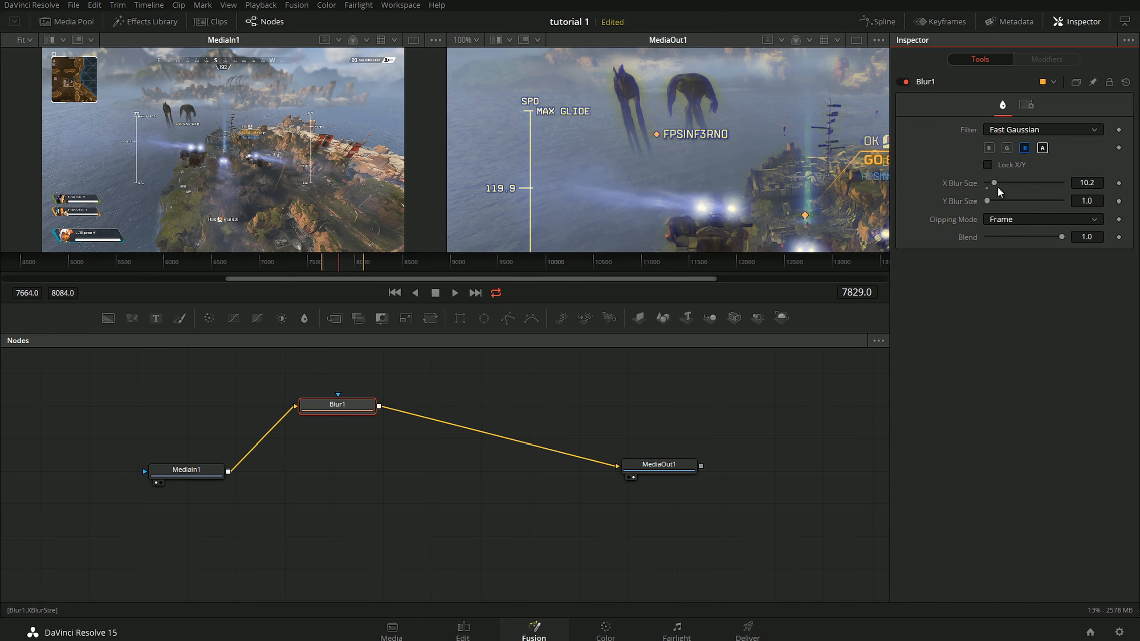
{"action": "left_click_drag", "start_coordinate": [998, 188], "coordinate": [1013, 187]}
{"action": "left_click", "coordinate": [1006, 148]}
{"action": "left_click", "coordinate": [988, 148]}
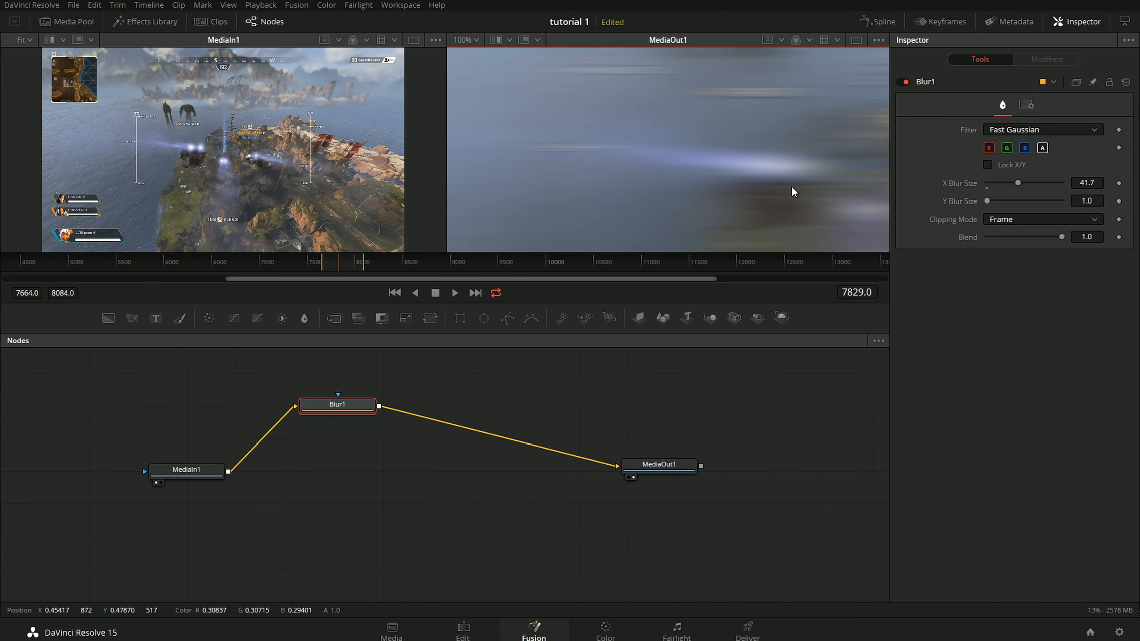
{"action": "left_click_drag", "start_coordinate": [986, 206], "coordinate": [916, 217]}
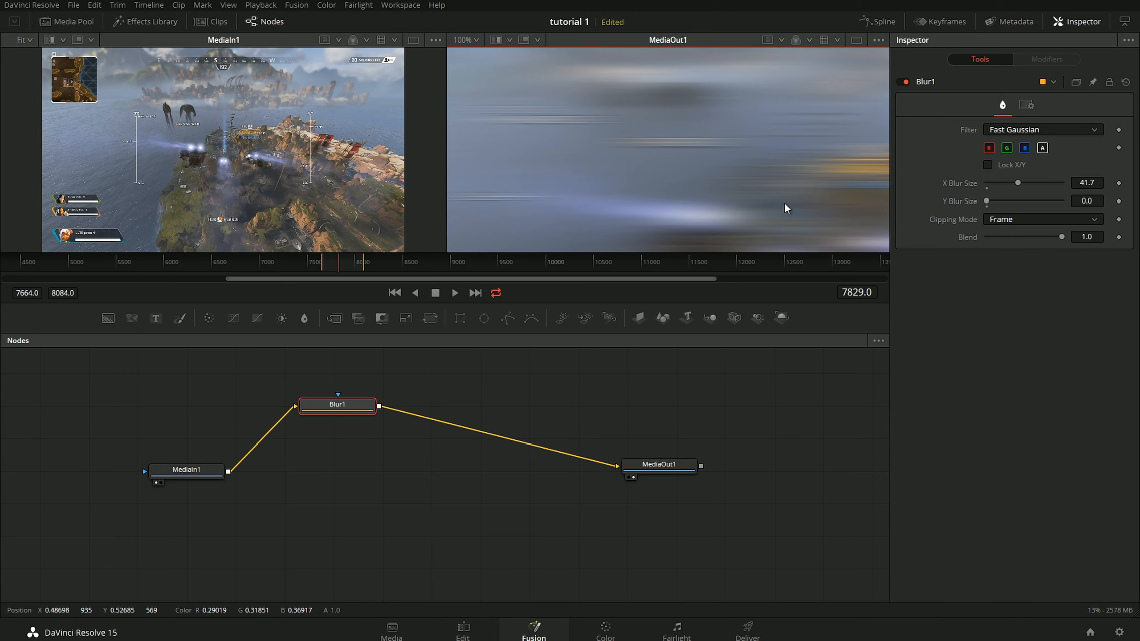
Step: Disable the red and green channels in Blur1 so the horizontal blur affects only blue and alpha, and inspect the image
{"action": "left_click", "coordinate": [1007, 148]}
{"action": "left_click", "coordinate": [988, 148]}
{"action": "left_click_drag", "start_coordinate": [780, 124], "coordinate": [585, 282]}
{"action": "left_click_drag", "start_coordinate": [537, 164], "coordinate": [670, 183]}
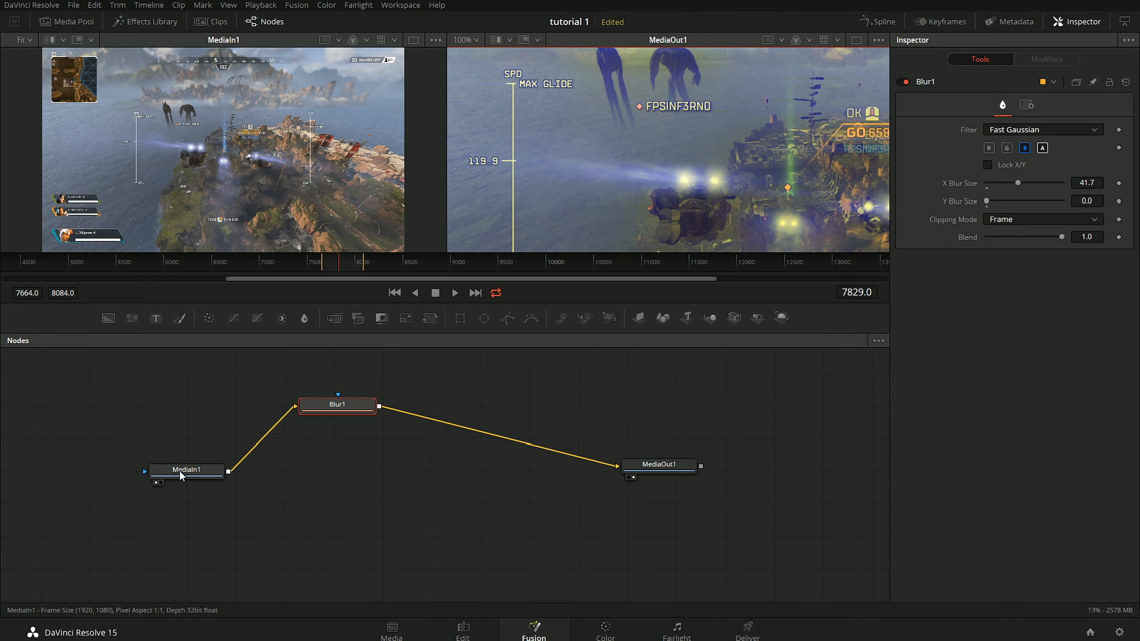
Step: Rearrange the MediaOut1 and Blur1 nodes so Blur1 sits roughly in line between MediaIn1 and MediaOut1
{"action": "mouse_move", "coordinate": [659, 472]}
{"action": "left_mouse_down"}
{"action": "mouse_move", "coordinate": [646, 470]}
{"action": "mouse_move", "coordinate": [655, 467]}
{"action": "left_mouse_up"}
{"action": "left_click", "coordinate": [653, 470]}
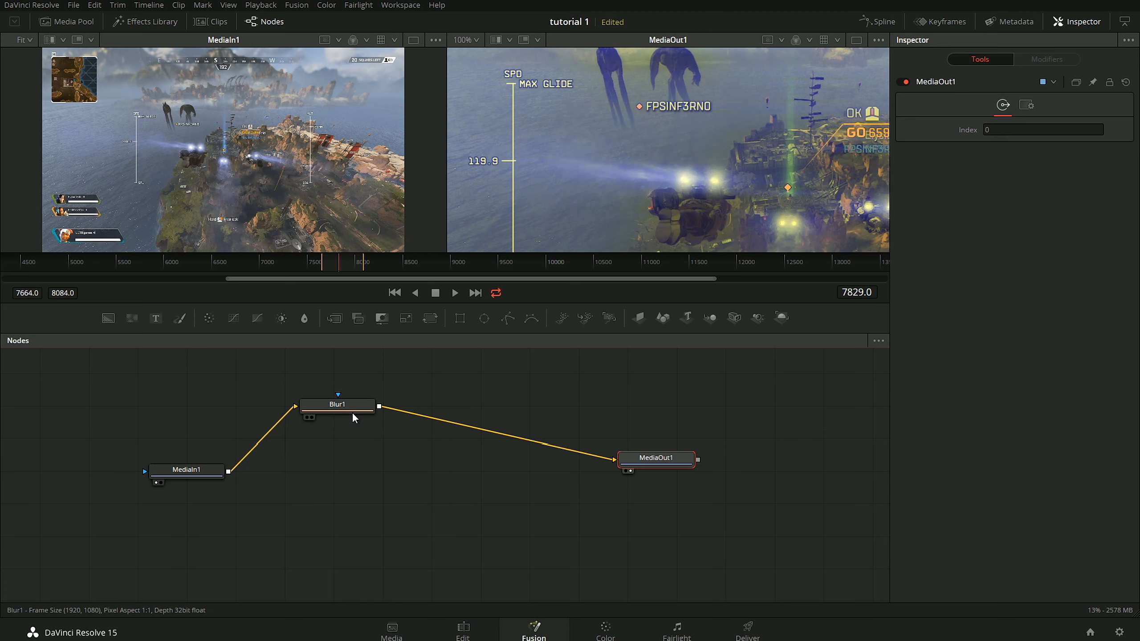
{"action": "left_click_drag", "start_coordinate": [351, 411], "coordinate": [396, 469]}
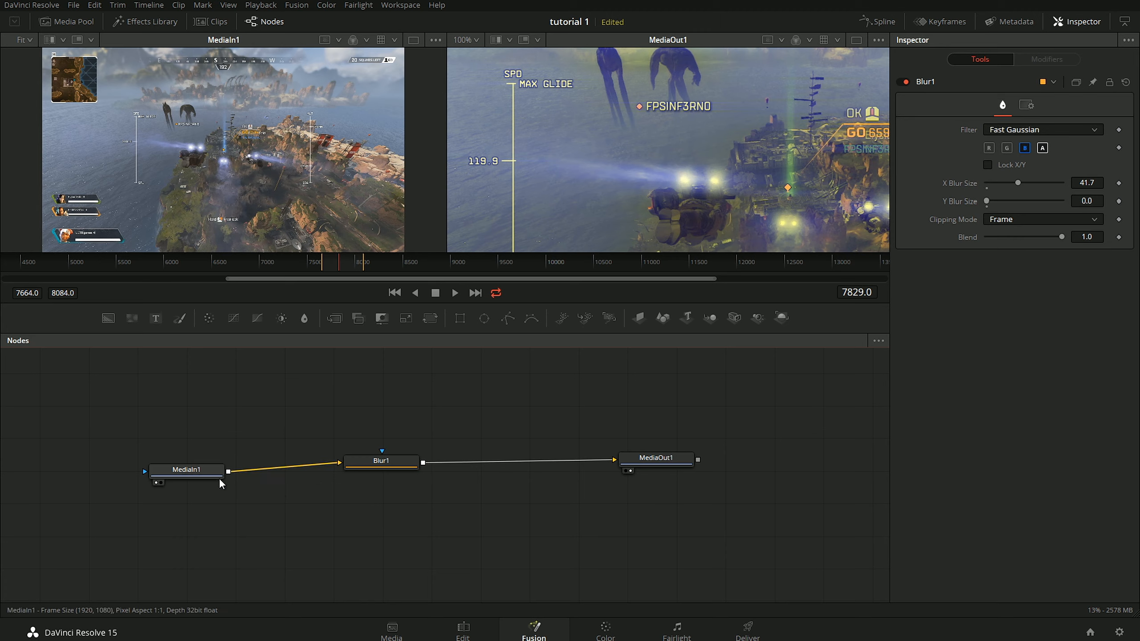
Step: Try MediaIn1 and MediaOut1 in different positions around Blur1, ending with MediaIn1, Blur1 and MediaOut1 in a left-to-right row
{"action": "left_click_drag", "start_coordinate": [197, 475], "coordinate": [417, 407]}
{"action": "left_click_drag", "start_coordinate": [675, 461], "coordinate": [352, 544]}
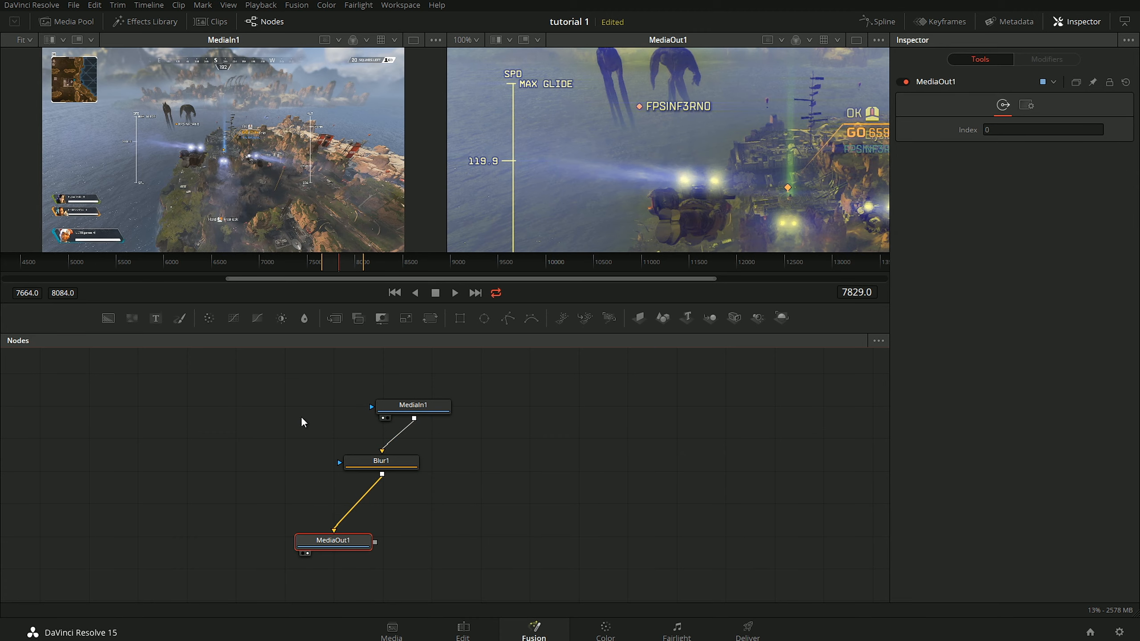
{"action": "left_click_drag", "start_coordinate": [419, 406], "coordinate": [587, 450]}
{"action": "left_click_drag", "start_coordinate": [334, 540], "coordinate": [246, 394]}
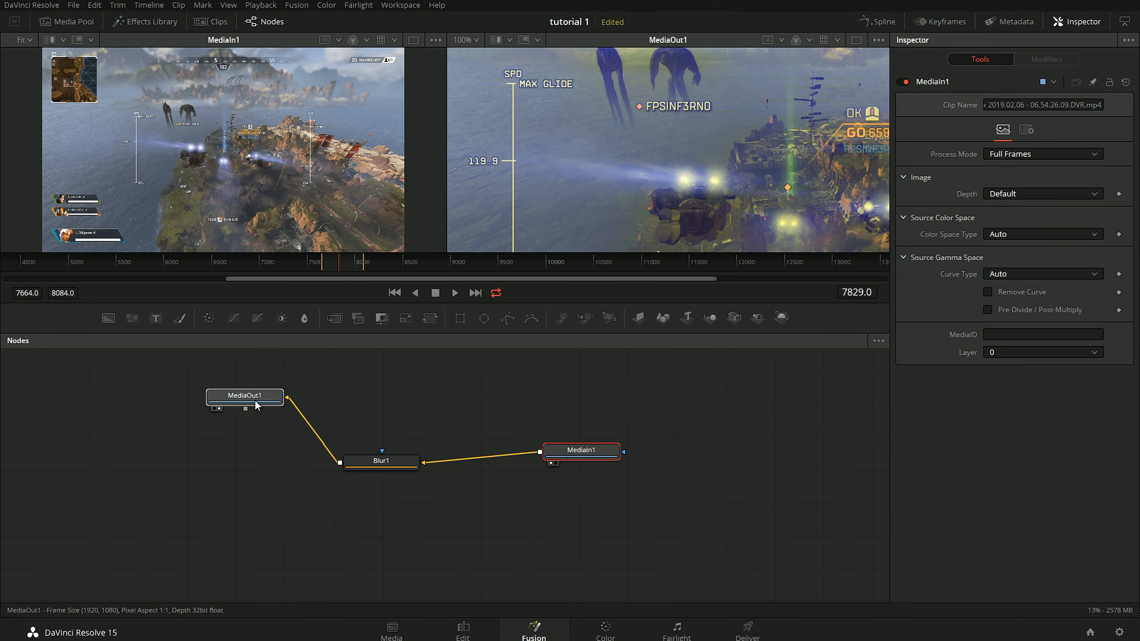
{"action": "left_click_drag", "start_coordinate": [591, 451], "coordinate": [164, 488]}
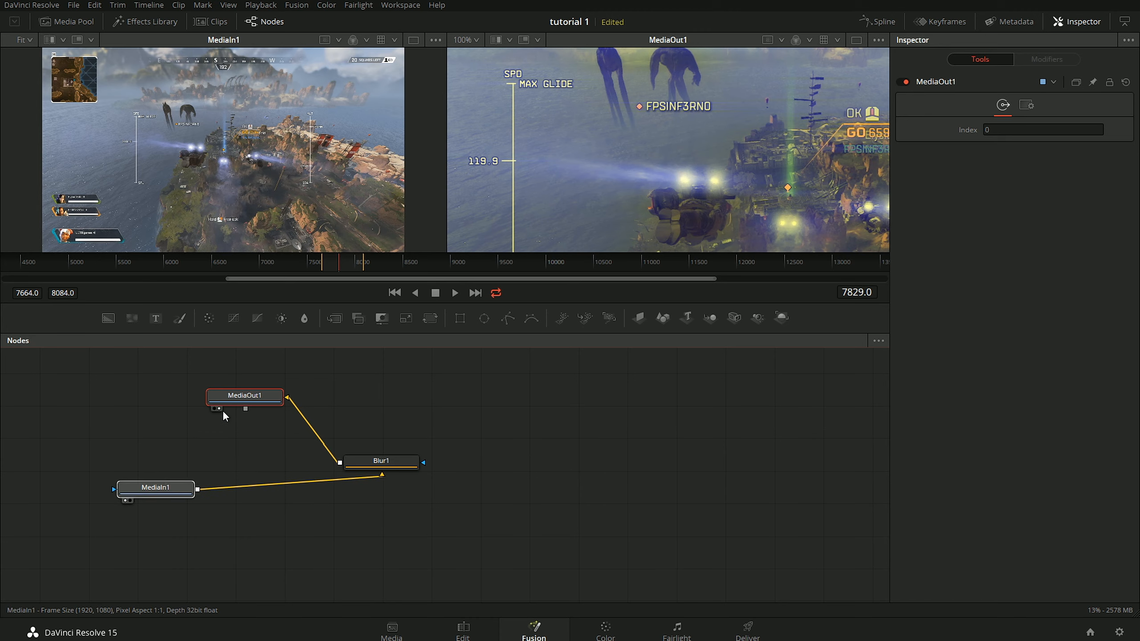
{"action": "left_click_drag", "start_coordinate": [225, 412], "coordinate": [596, 482]}
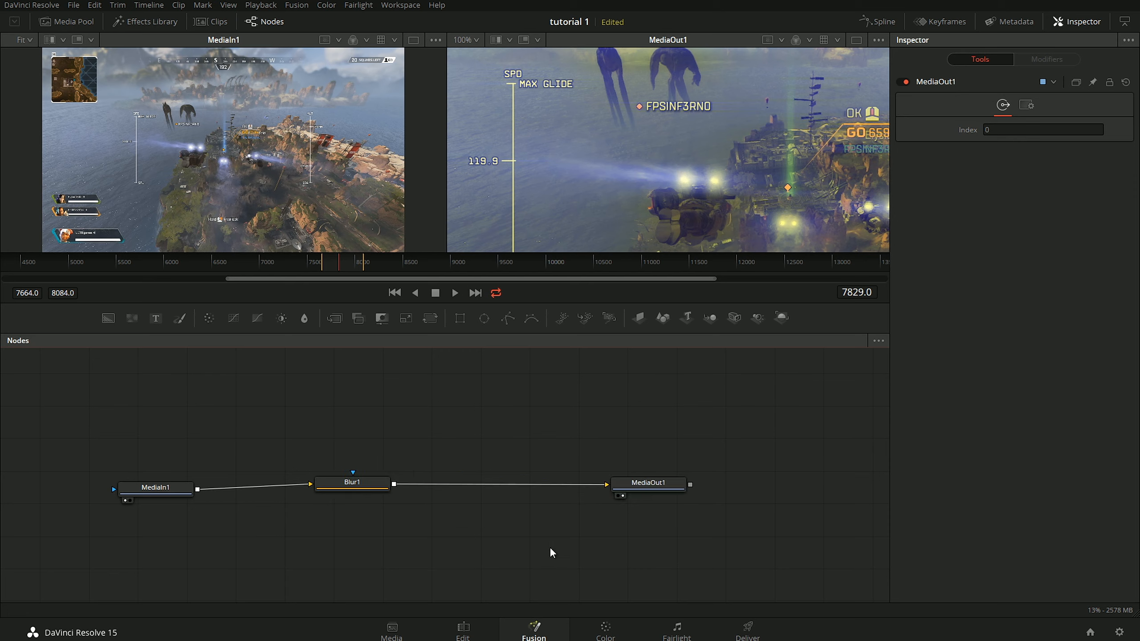
Step: Add a Text node above the node chain with the styled text "APEX" and show it in the first viewer
{"action": "left_click", "coordinate": [157, 323]}
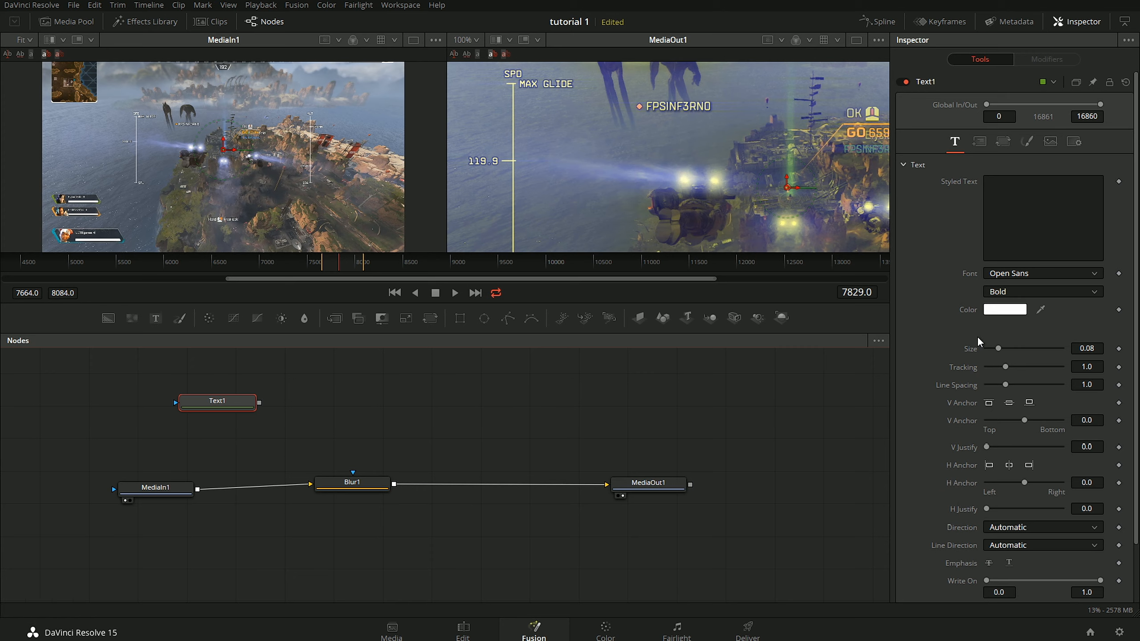
{"action": "left_click", "coordinate": [1015, 230]}
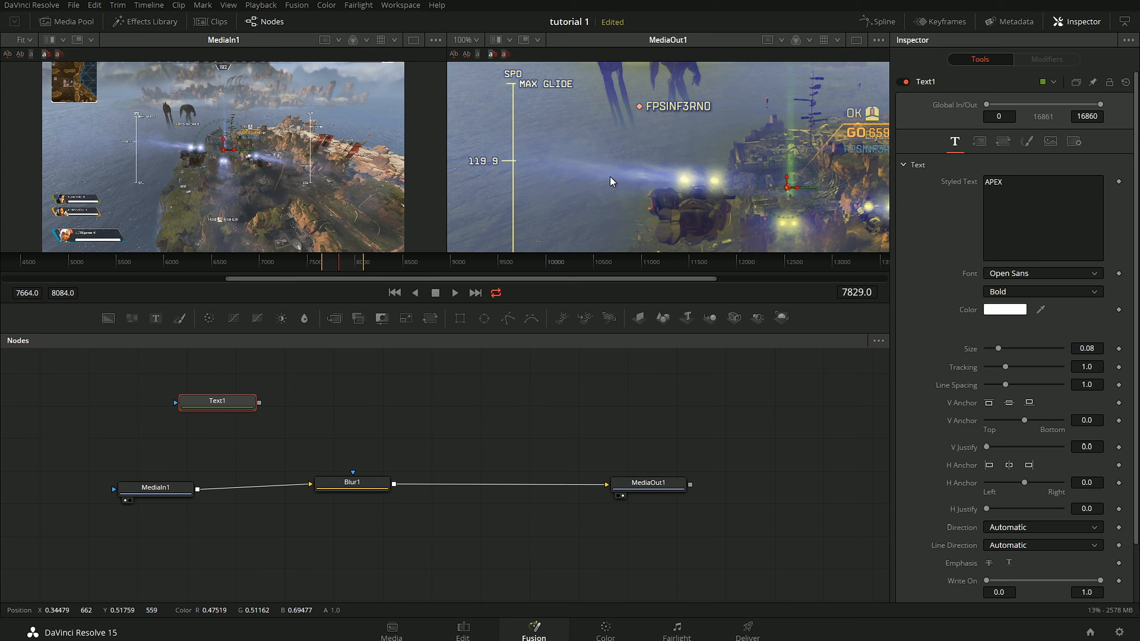
{"action": "mouse_move", "coordinate": [223, 403]}
{"action": "left_mouse_down"}
{"action": "mouse_move", "coordinate": [253, 431]}
{"action": "mouse_move", "coordinate": [224, 407]}
{"action": "left_mouse_up"}
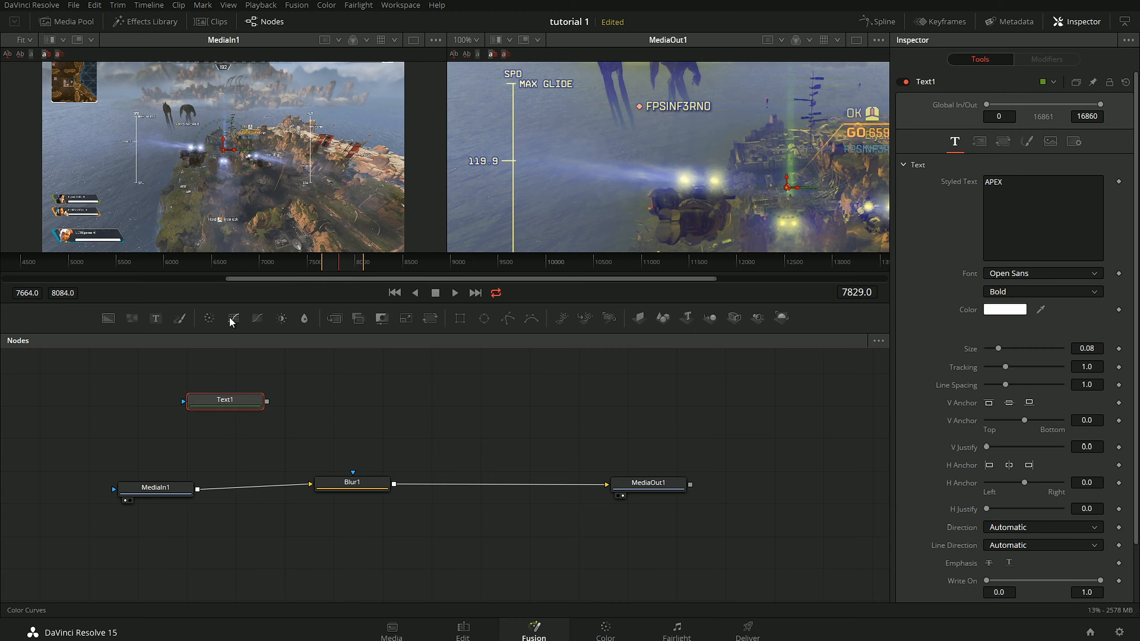
{"action": "key", "text": "1"}
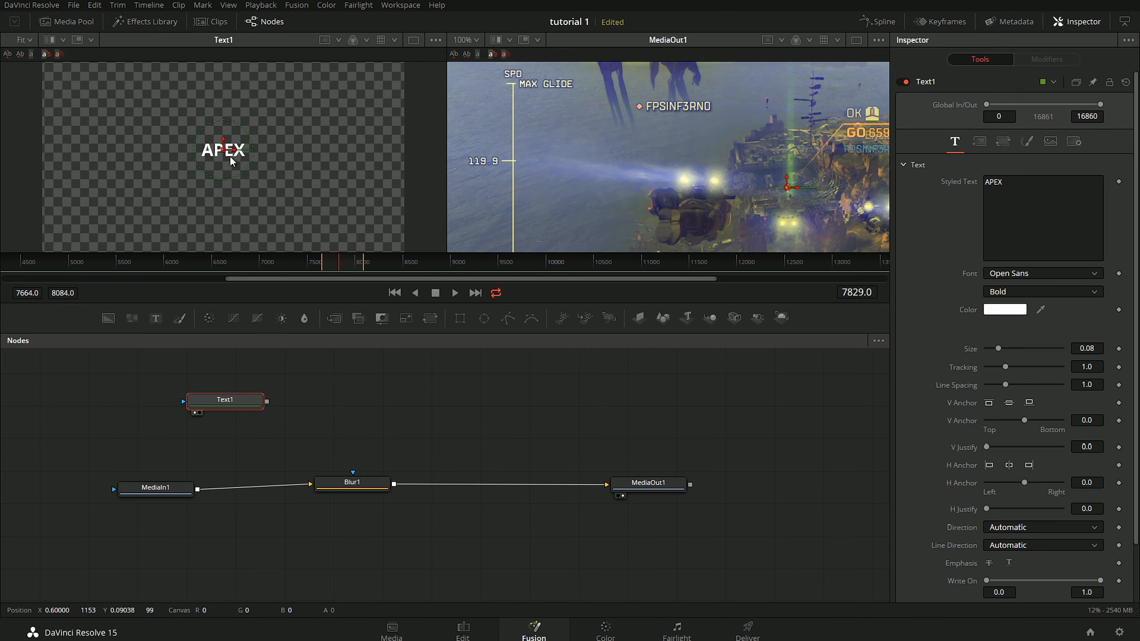
Step: Increase the APEX text size to 0.2087 and frame the text in the Text1 viewer
{"action": "scroll", "coordinate": [230, 160], "scroll_direction": "down", "scroll_amount": 3}
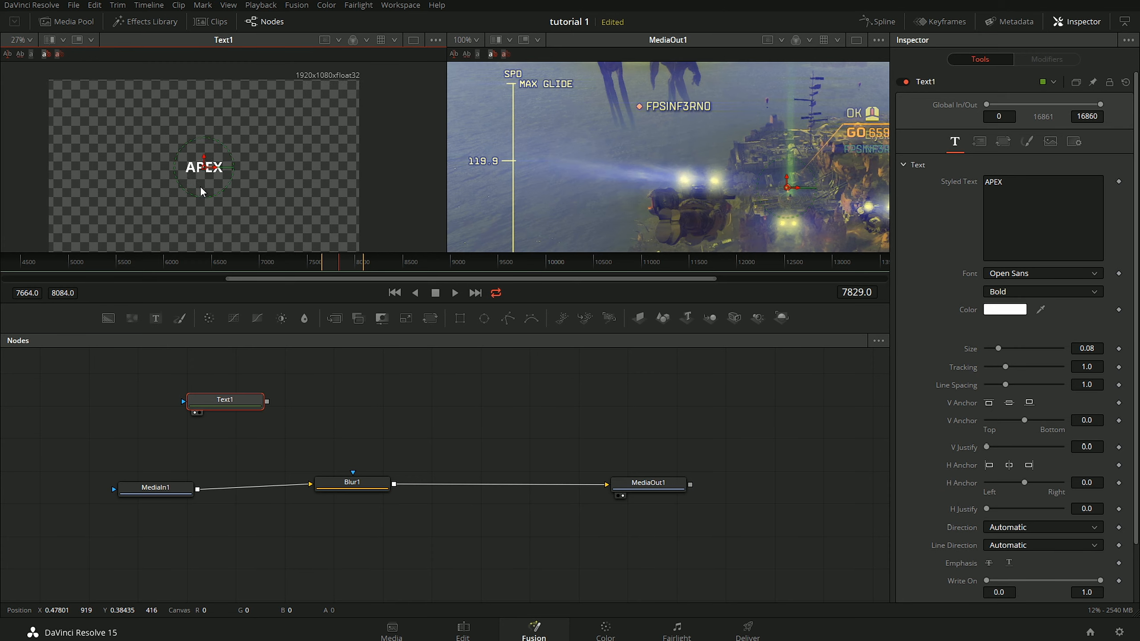
{"action": "scroll", "coordinate": [218, 186], "scroll_direction": "up", "scroll_amount": 1}
{"action": "left_click_drag", "start_coordinate": [998, 349], "coordinate": [1016, 349]}
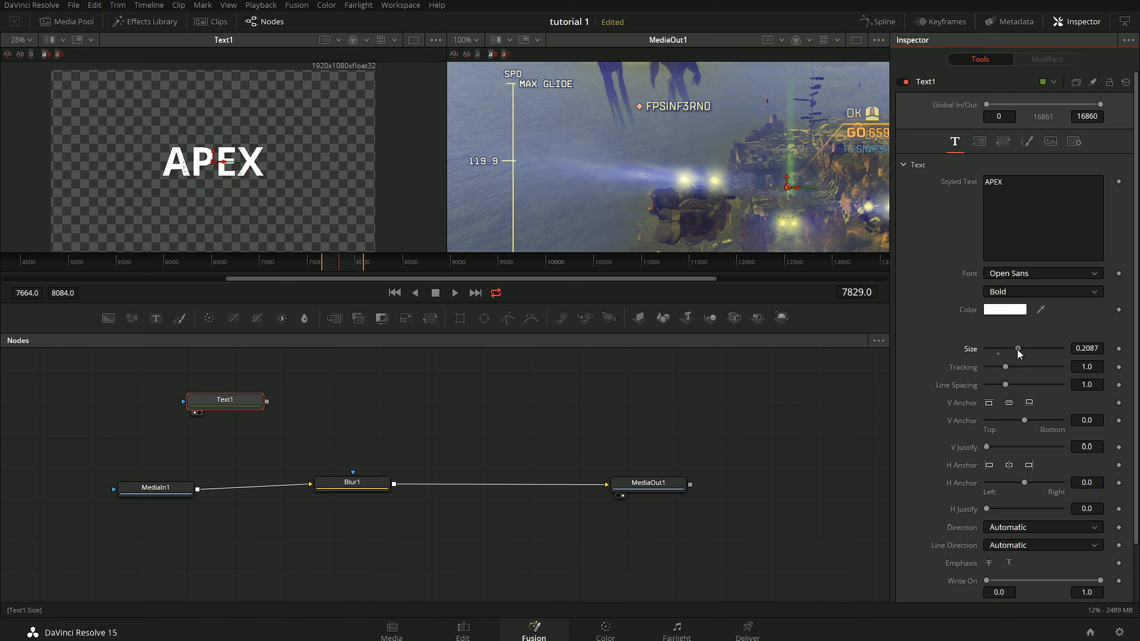
{"action": "left_click_drag", "start_coordinate": [231, 177], "coordinate": [217, 175]}
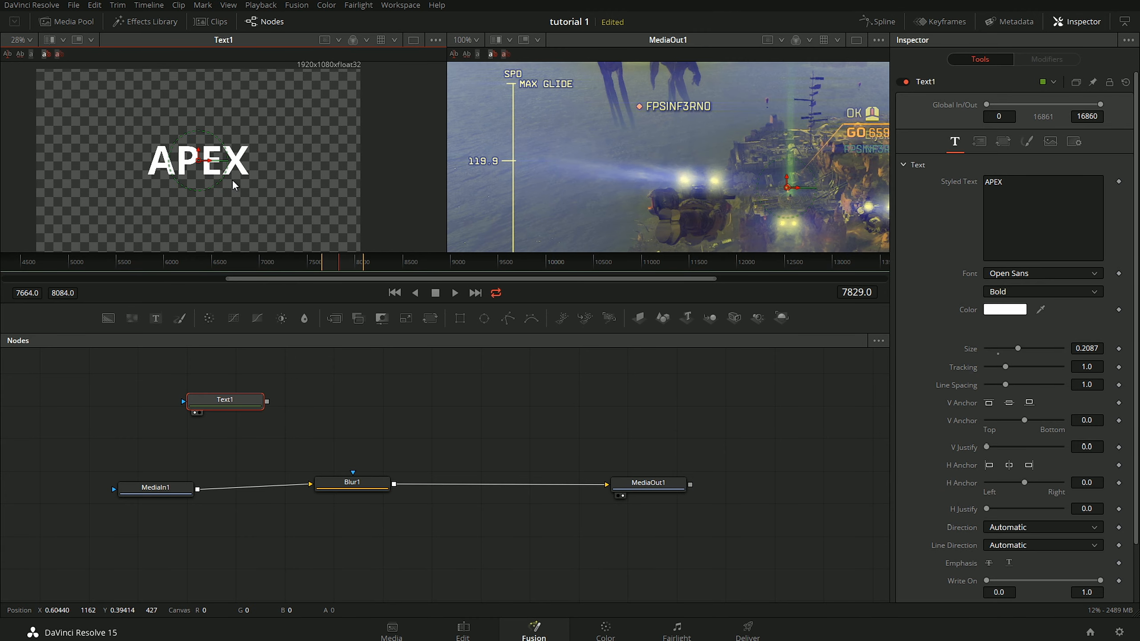
Step: Place Text1 above Blur1 and move MediaOut1 farther from Blur1 to make room in the node graph
{"action": "left_click_drag", "start_coordinate": [225, 399], "coordinate": [420, 389]}
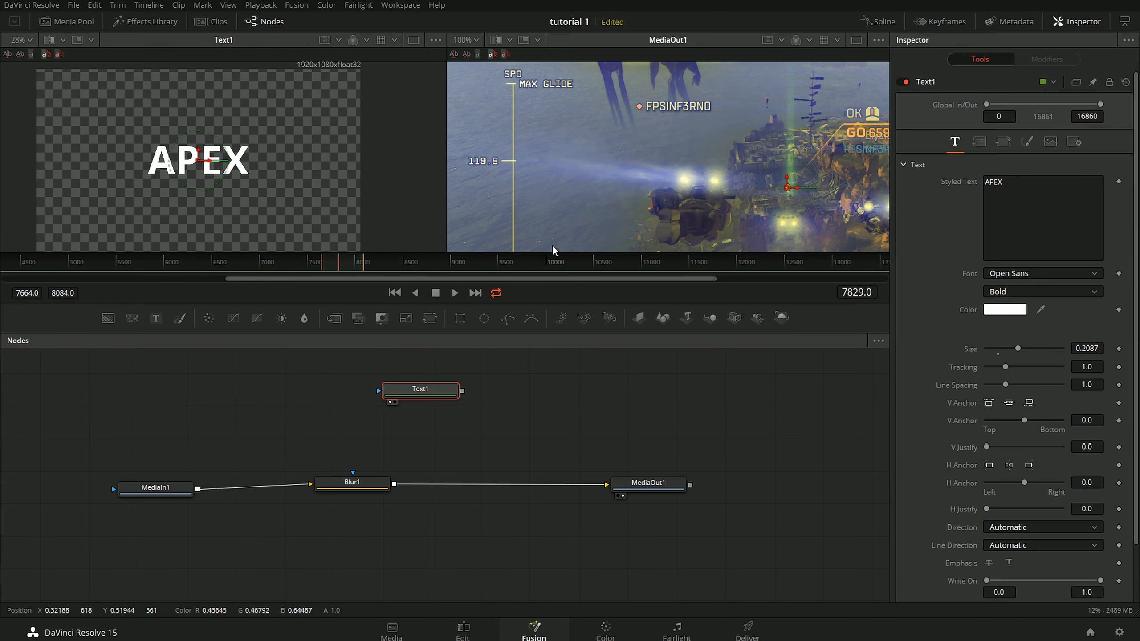
{"action": "left_click_drag", "start_coordinate": [443, 401], "coordinate": [403, 400]}
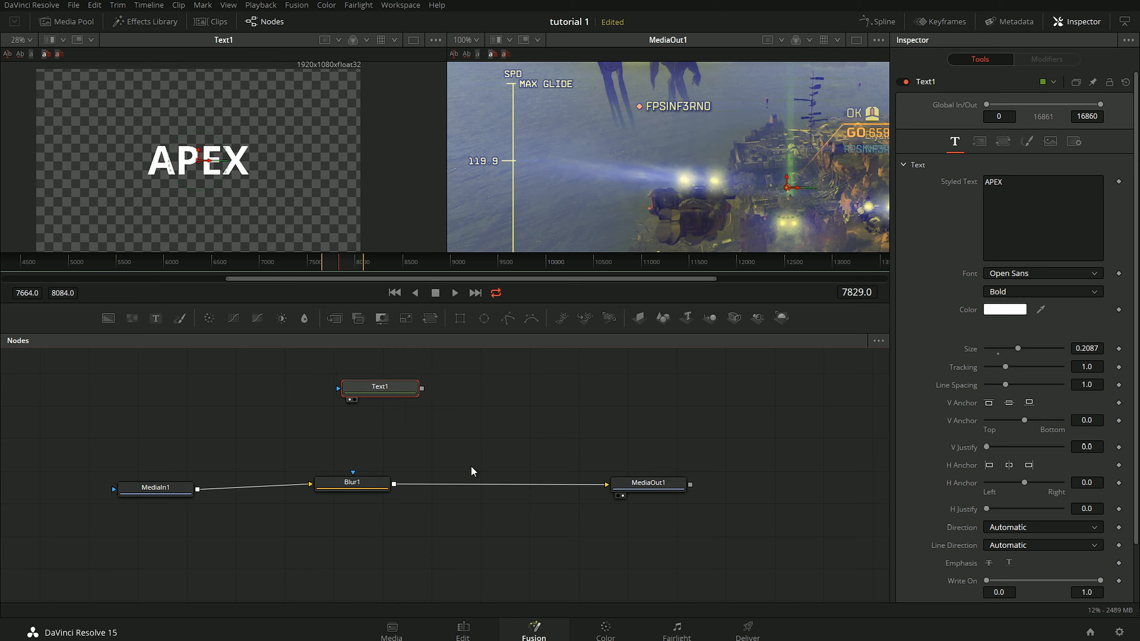
{"action": "mouse_move", "coordinate": [365, 484]}
{"action": "left_mouse_down"}
{"action": "mouse_move", "coordinate": [394, 476]}
{"action": "mouse_move", "coordinate": [346, 486]}
{"action": "mouse_move", "coordinate": [382, 487]}
{"action": "left_mouse_up"}
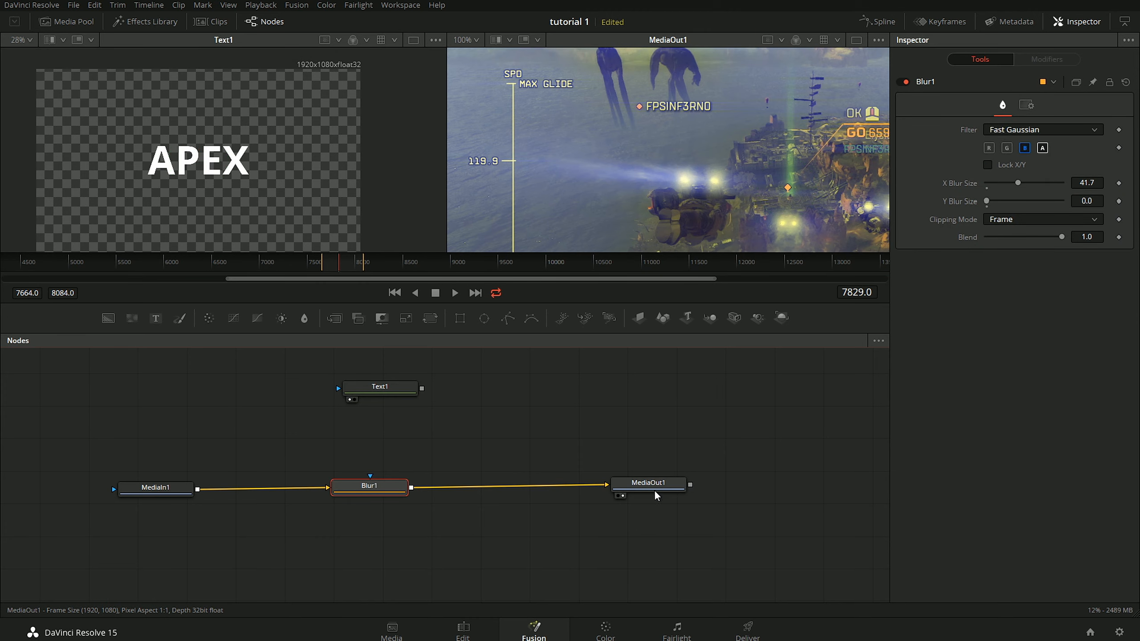
{"action": "left_click_drag", "start_coordinate": [648, 487], "coordinate": [707, 494]}
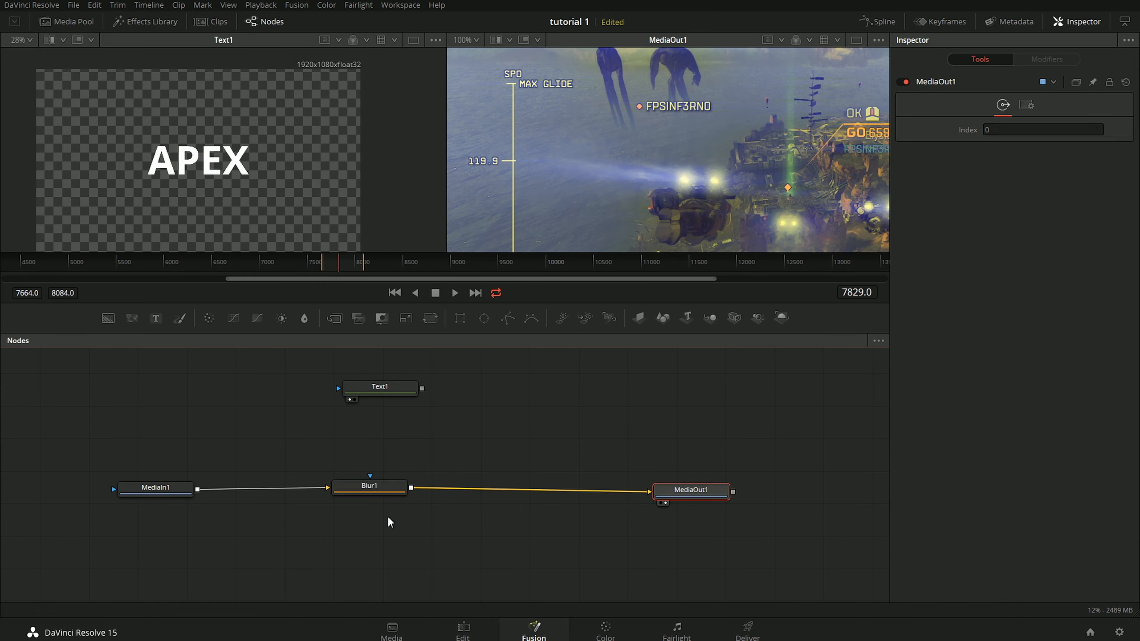
{"action": "left_click_drag", "start_coordinate": [377, 489], "coordinate": [368, 490]}
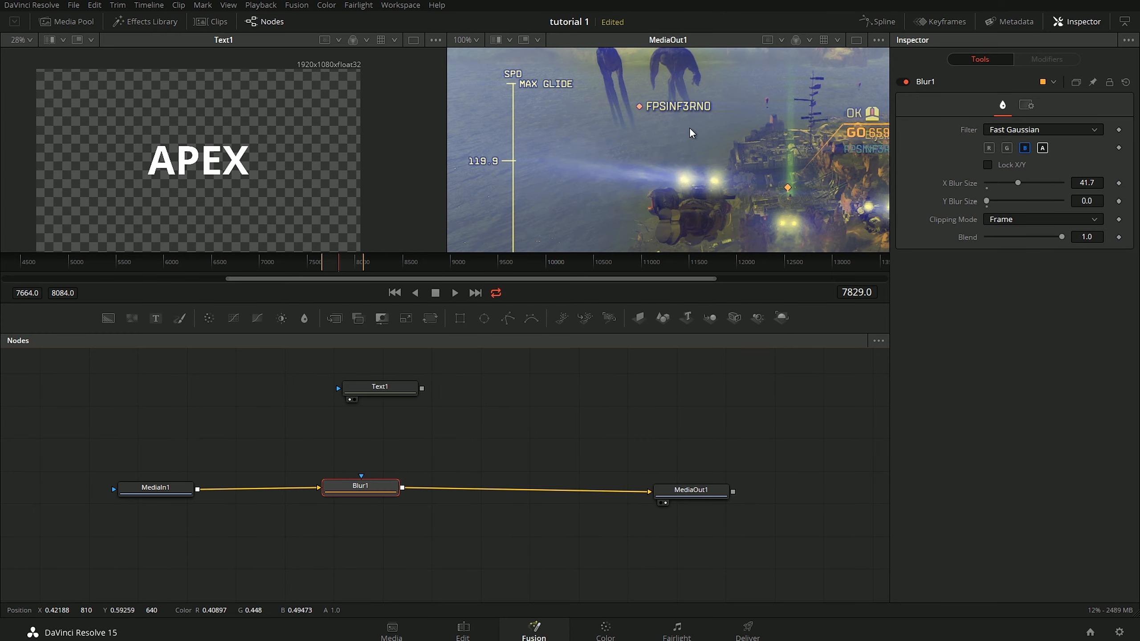
{"action": "left_click_drag", "start_coordinate": [796, 129], "coordinate": [651, 159]}
{"action": "left_click_drag", "start_coordinate": [574, 158], "coordinate": [599, 107]}
{"action": "left_click_drag", "start_coordinate": [382, 387], "coordinate": [404, 388]}
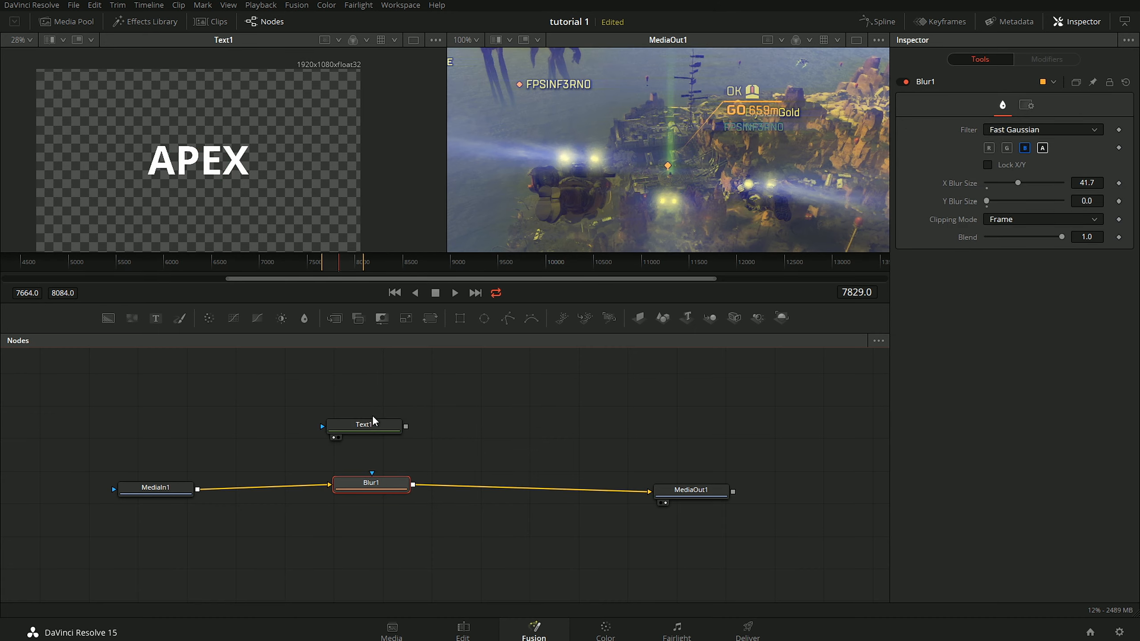
{"action": "left_click_drag", "start_coordinate": [373, 417], "coordinate": [380, 398]}
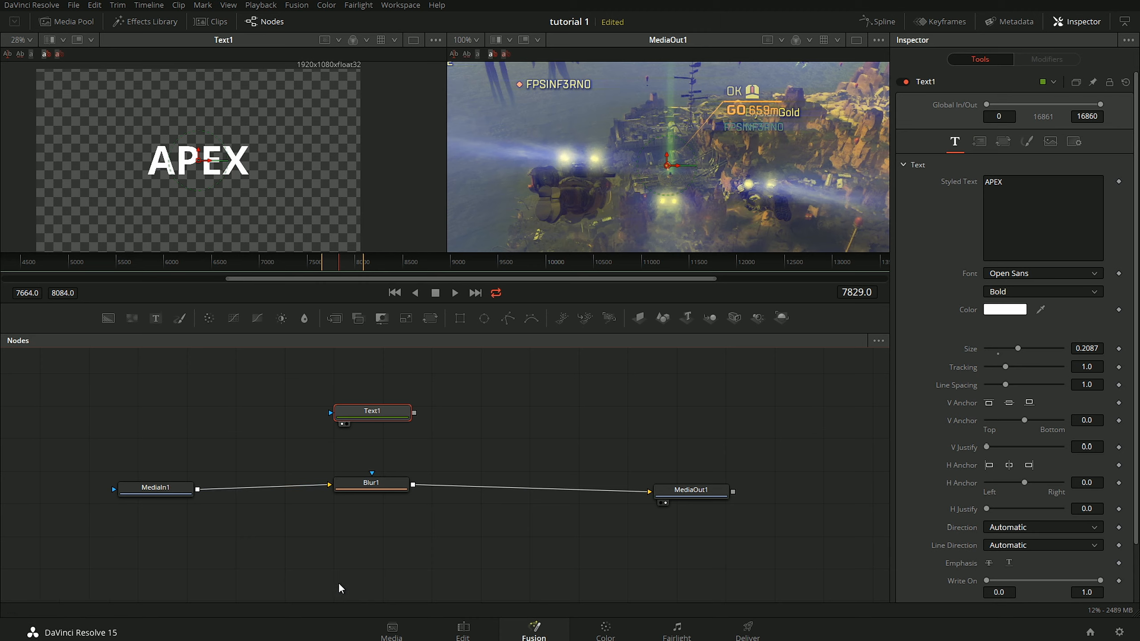
Step: Add a Merge node beside Text1 and reroute Blur1's output from MediaOut1 to Merge1's yellow background input
{"action": "left_click", "coordinate": [498, 424]}
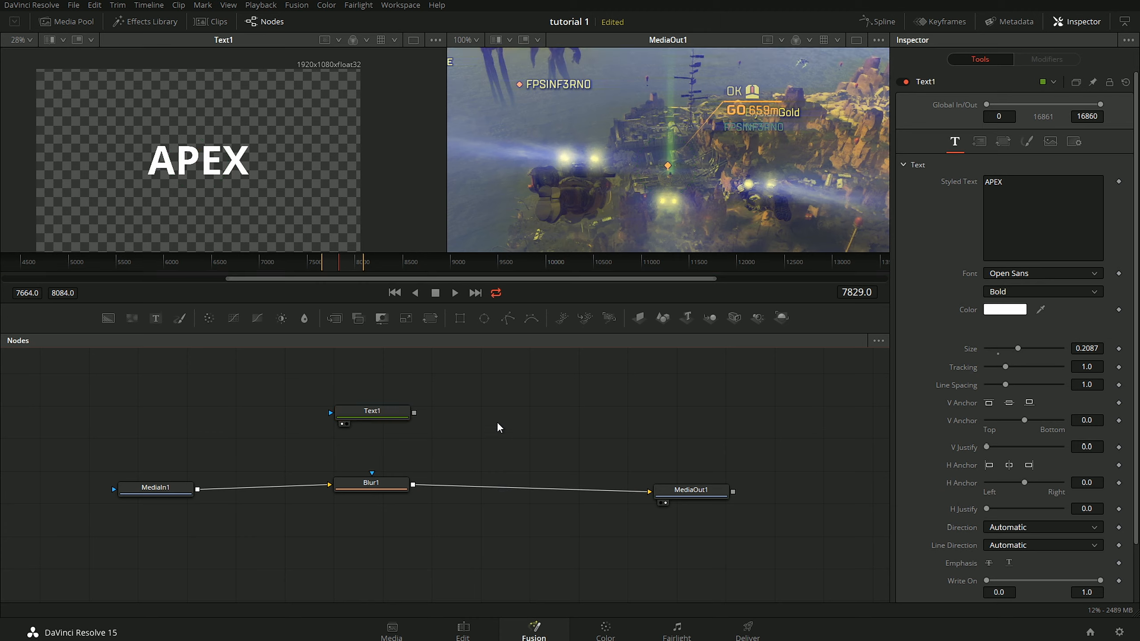
{"action": "left_click", "coordinate": [335, 321]}
{"action": "left_click_drag", "start_coordinate": [520, 417], "coordinate": [541, 423]}
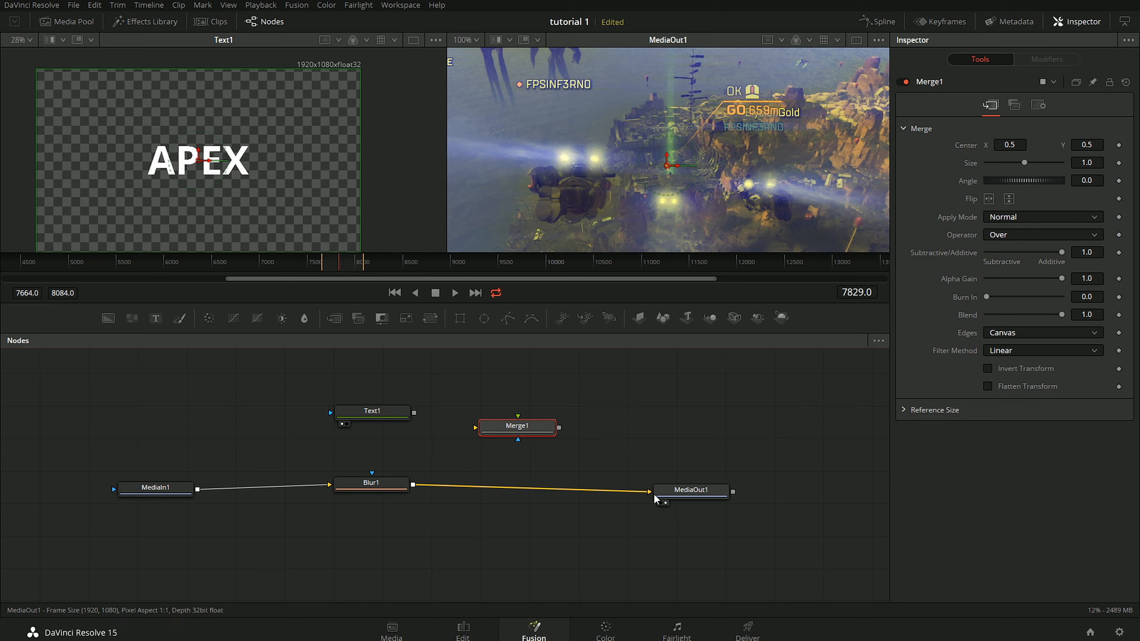
{"action": "left_click_drag", "start_coordinate": [649, 493], "coordinate": [434, 494]}
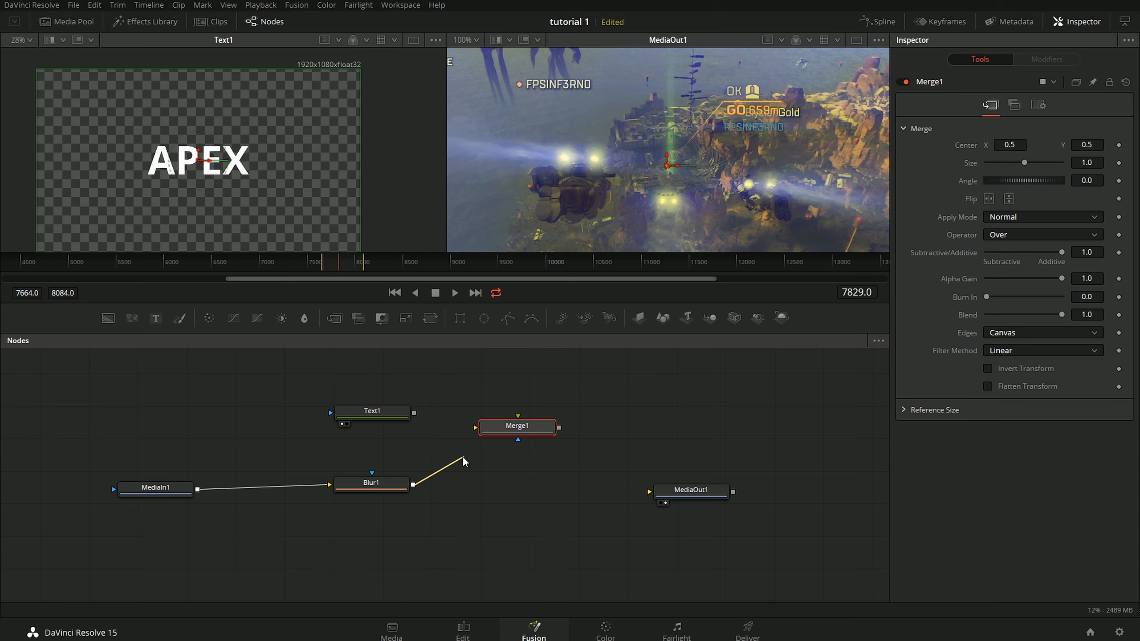
{"action": "left_click_drag", "start_coordinate": [462, 456], "coordinate": [475, 428]}
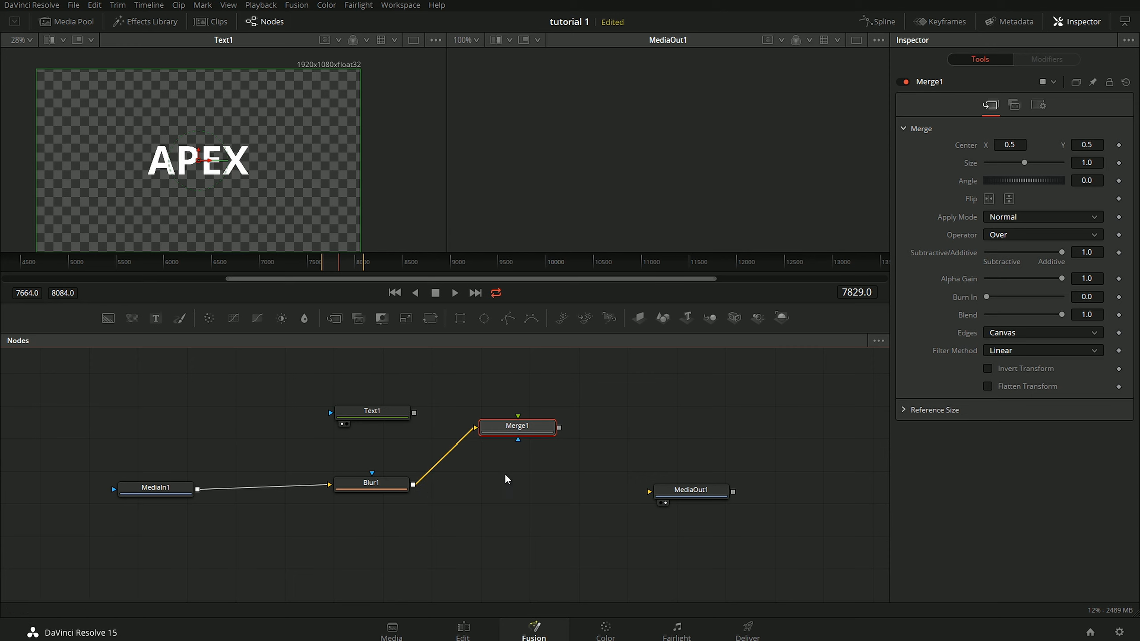
Step: Connect Merge1's output to MediaOut1, shifting Text1 up and Merge1 down to space out the graph
{"action": "left_click_drag", "start_coordinate": [389, 416], "coordinate": [396, 397]}
{"action": "left_click", "coordinate": [394, 394]}
{"action": "left_click_drag", "start_coordinate": [559, 428], "coordinate": [582, 414]}
{"action": "left_click_drag", "start_coordinate": [657, 477], "coordinate": [660, 489]}
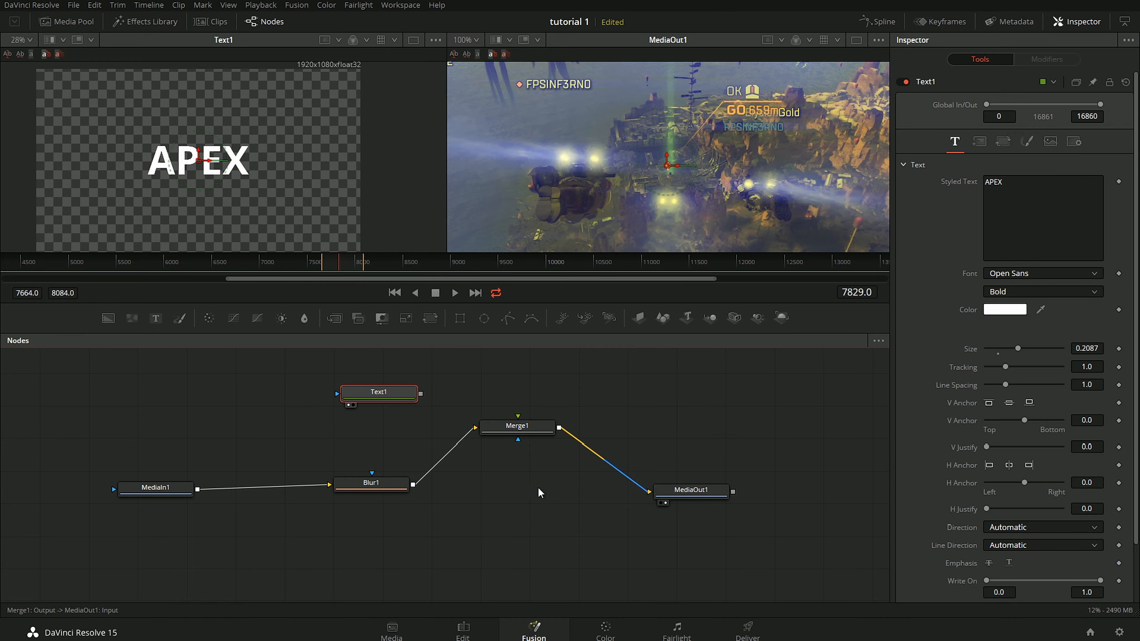
{"action": "left_click_drag", "start_coordinate": [520, 426], "coordinate": [517, 449]}
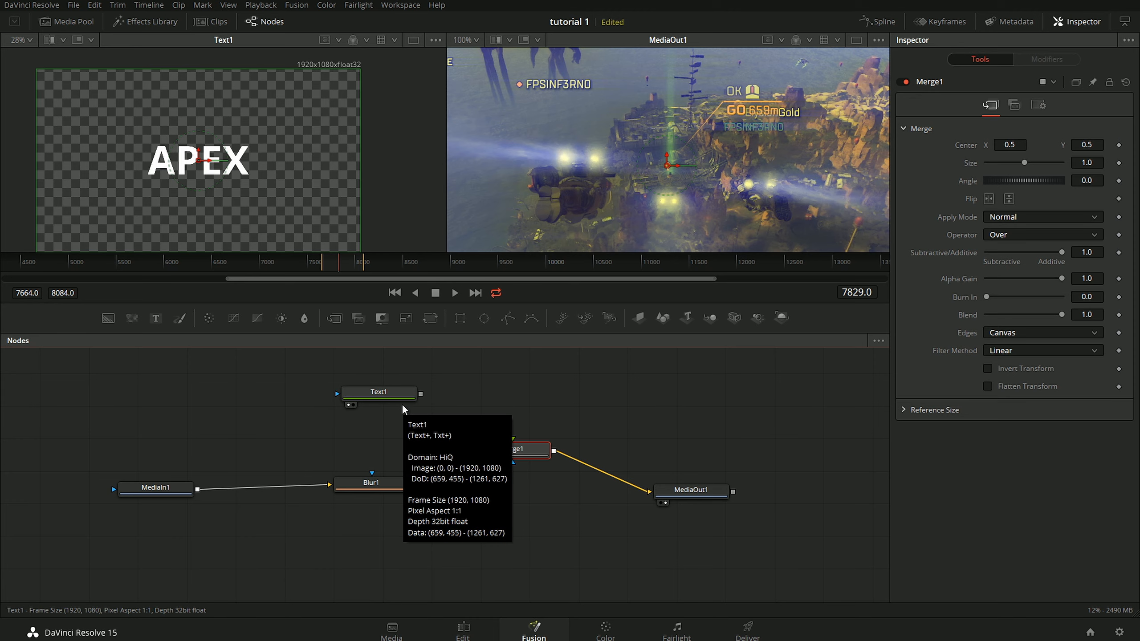
Step: Connect Text1's output to Merge1's green foreground input and inspect the full composite in the MediaOut1 viewer
{"action": "left_click_drag", "start_coordinate": [421, 393], "coordinate": [513, 437]}
{"action": "scroll", "coordinate": [689, 150], "scroll_direction": "down", "scroll_amount": 6}
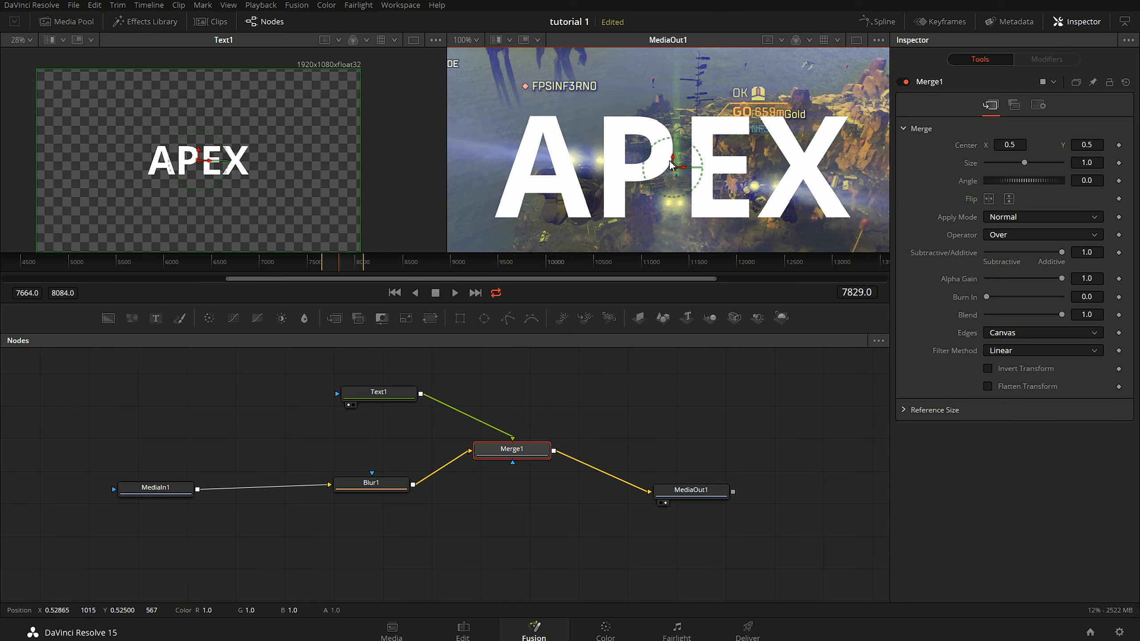
{"action": "scroll", "coordinate": [649, 160], "scroll_direction": "down", "scroll_amount": 3}
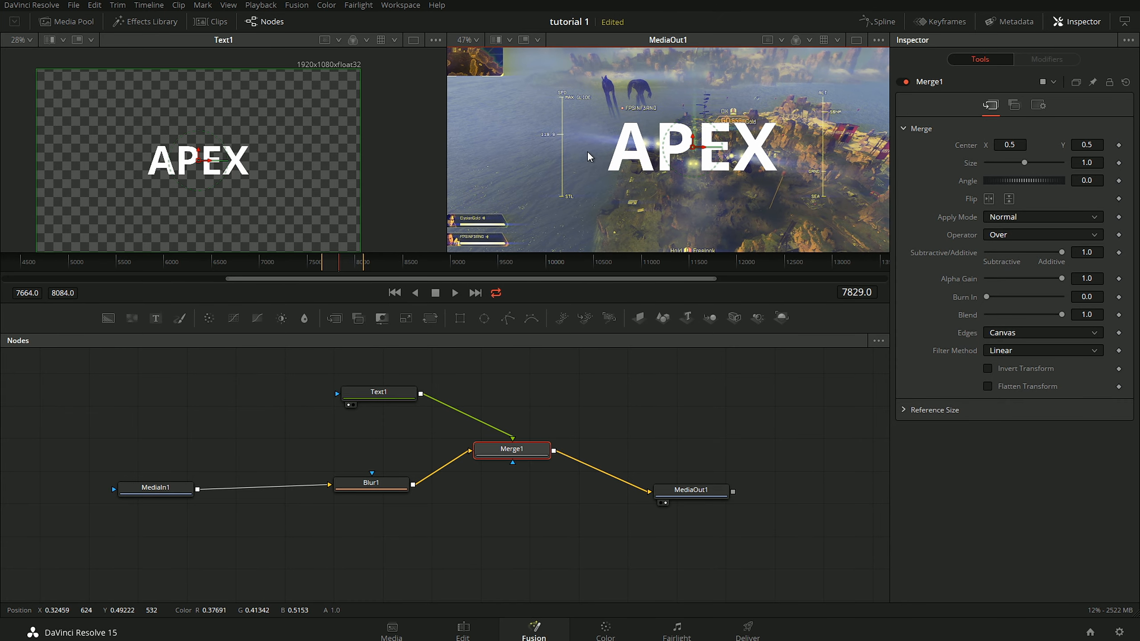
{"action": "scroll", "coordinate": [541, 154], "scroll_direction": "down", "scroll_amount": 1}
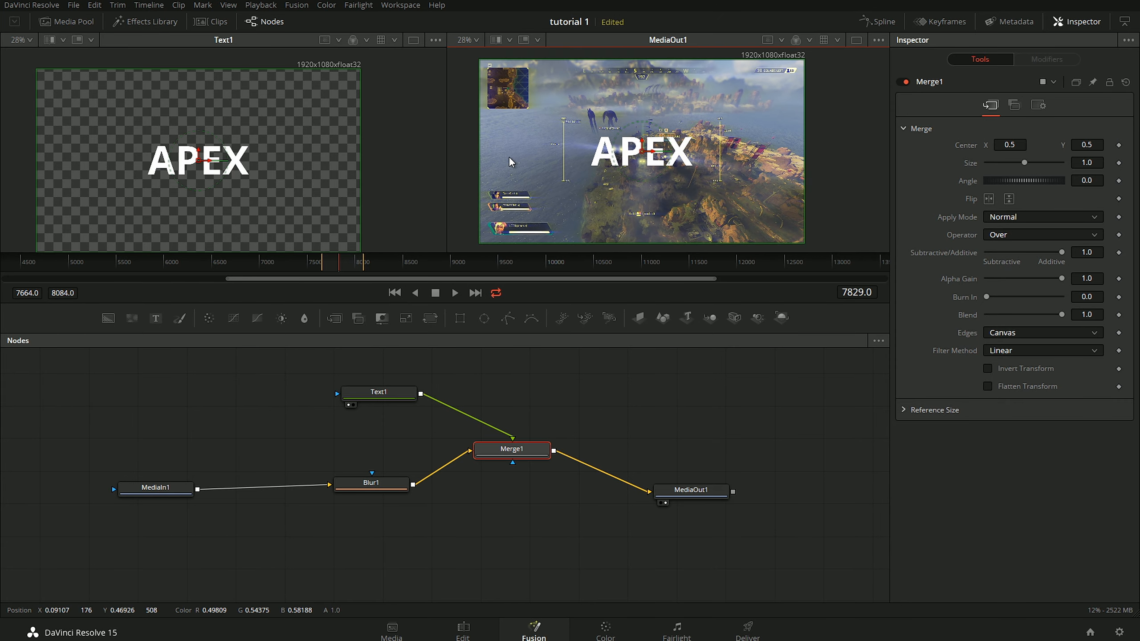
Step: Line up Merge1 with Blur1, check the composite on the Edit page, and return to the Fusion page
{"action": "left_click_drag", "start_coordinate": [537, 452], "coordinate": [527, 479]}
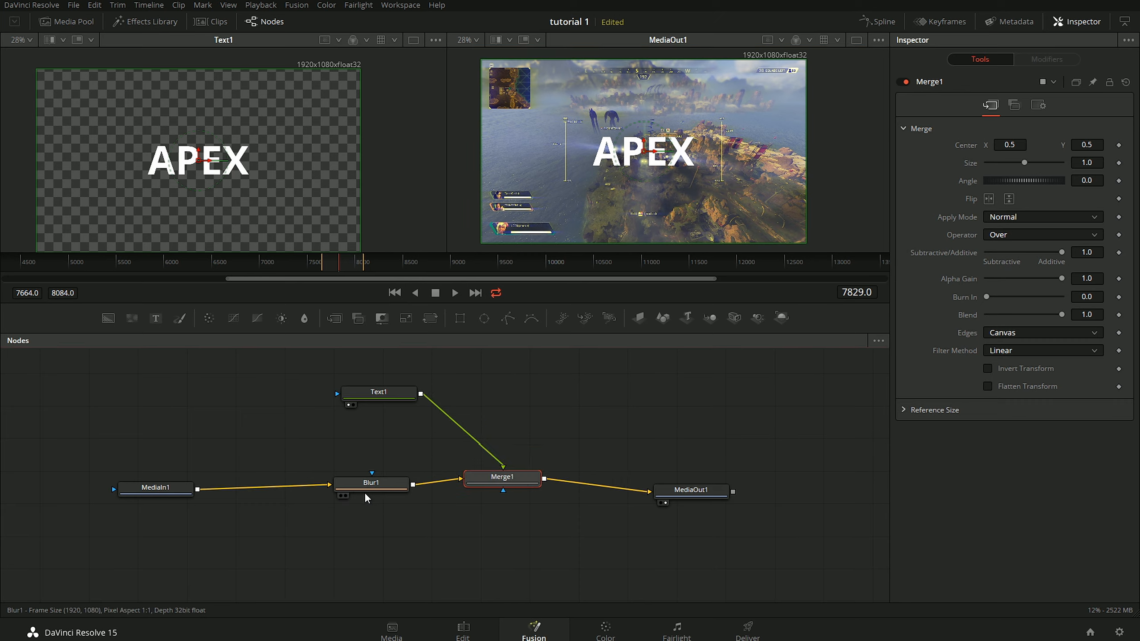
{"action": "left_click", "coordinate": [463, 629]}
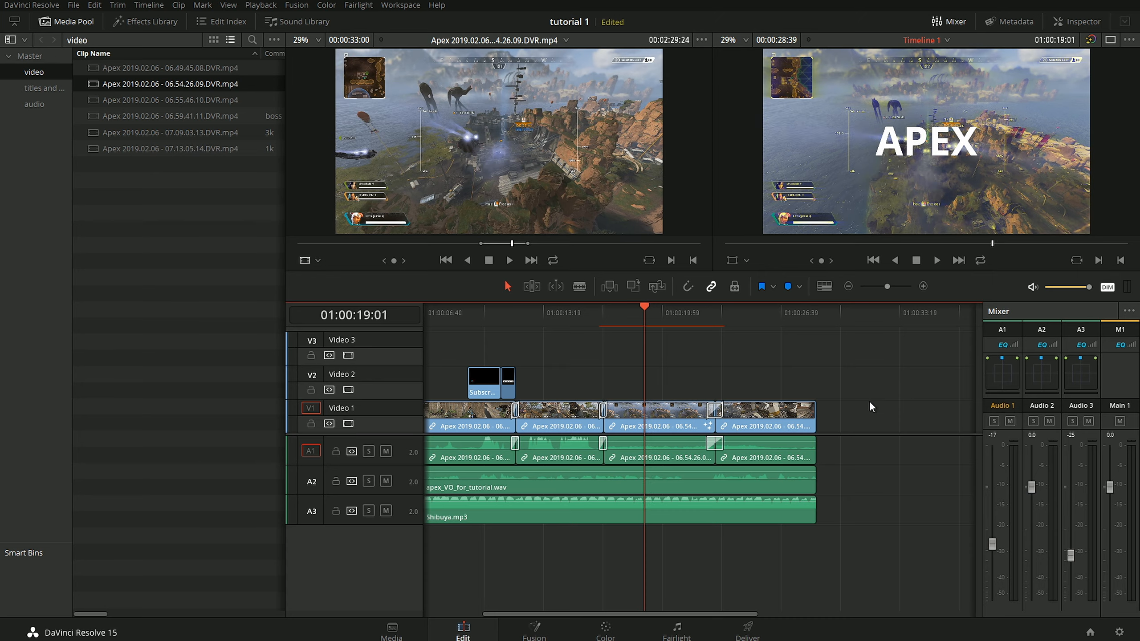
{"action": "left_click", "coordinate": [534, 629]}
Step: Tidy MediaIn1, Blur1, Merge1 and MediaOut1 into an evenly aligned row with Text1 above Blur1
{"action": "left_click", "coordinate": [657, 478]}
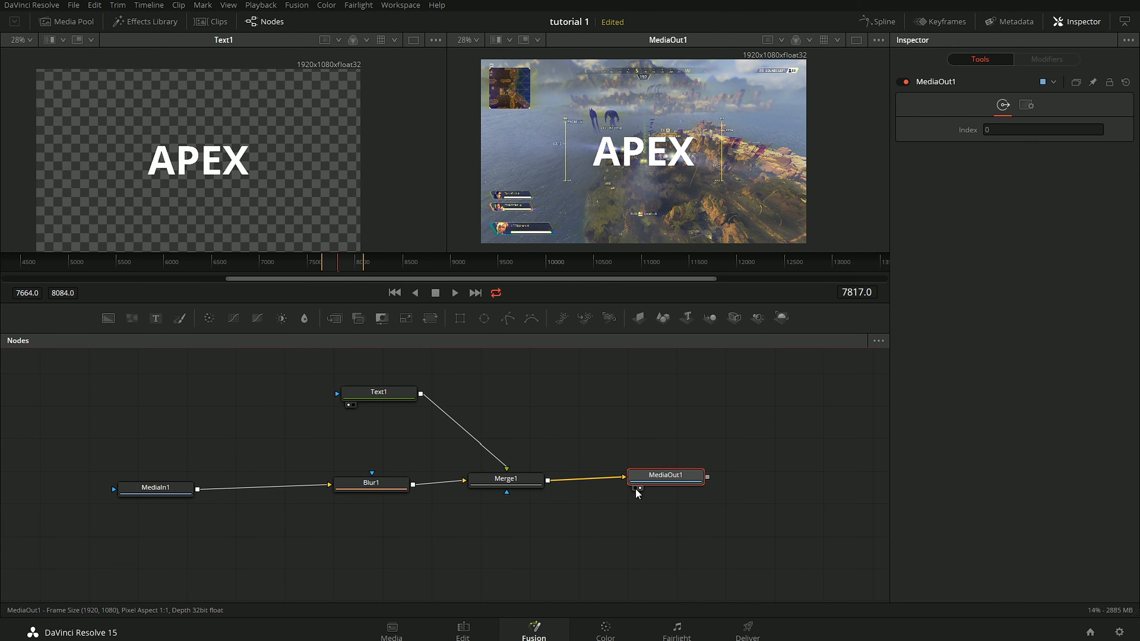
{"action": "left_click_drag", "start_coordinate": [164, 489], "coordinate": [176, 484]}
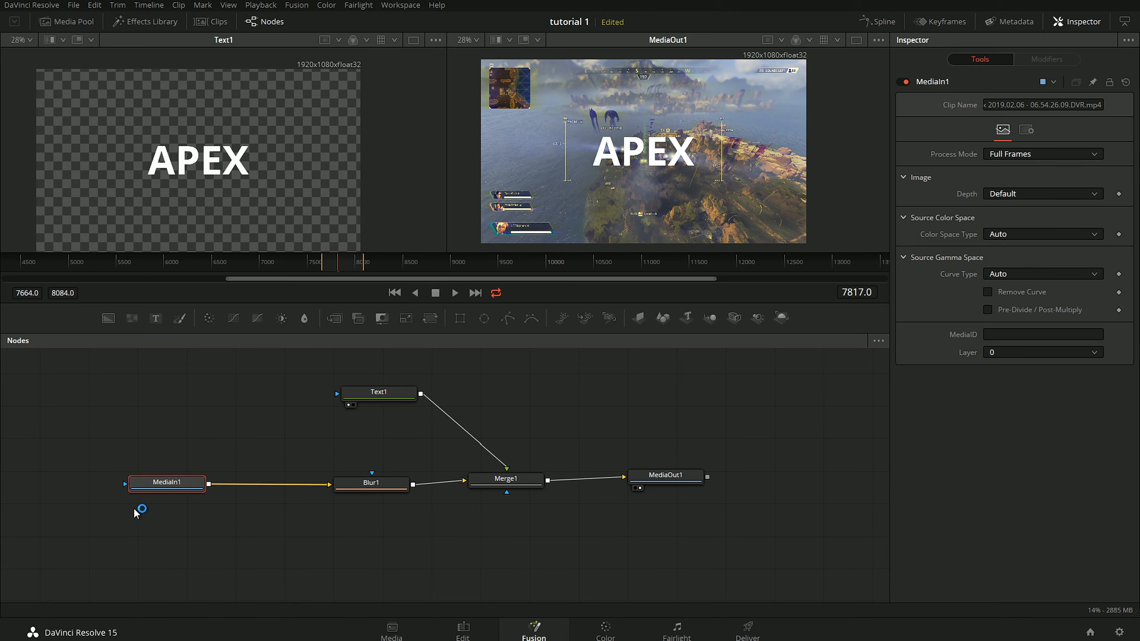
{"action": "left_click_drag", "start_coordinate": [397, 485], "coordinate": [381, 480]}
{"action": "left_click_drag", "start_coordinate": [377, 396], "coordinate": [372, 399]}
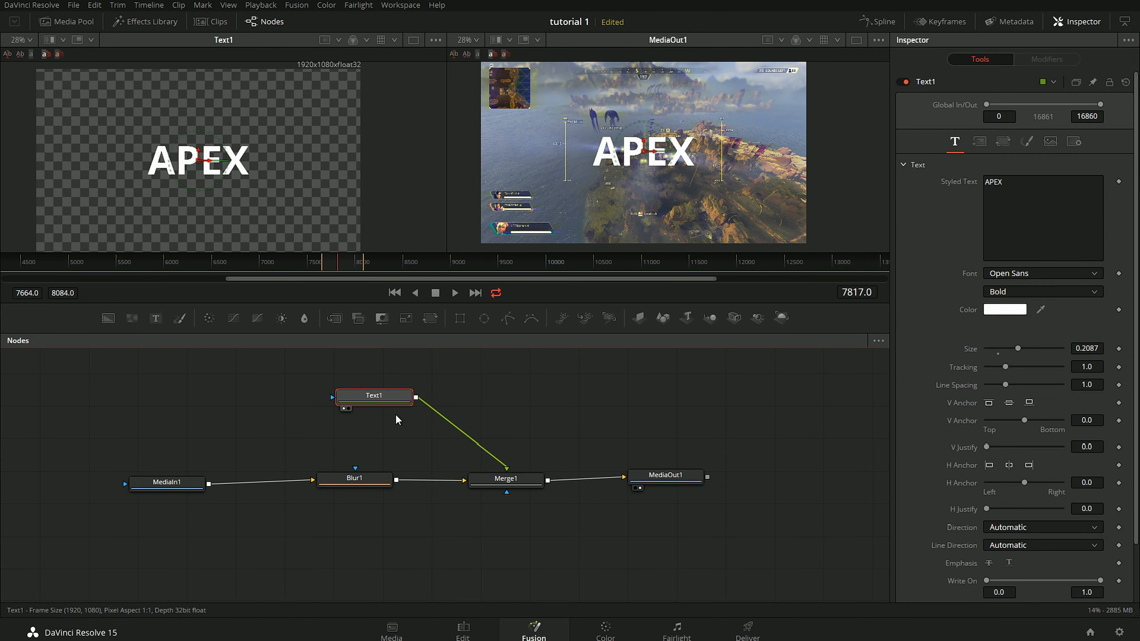
{"action": "left_click_drag", "start_coordinate": [509, 479], "coordinate": [494, 480]}
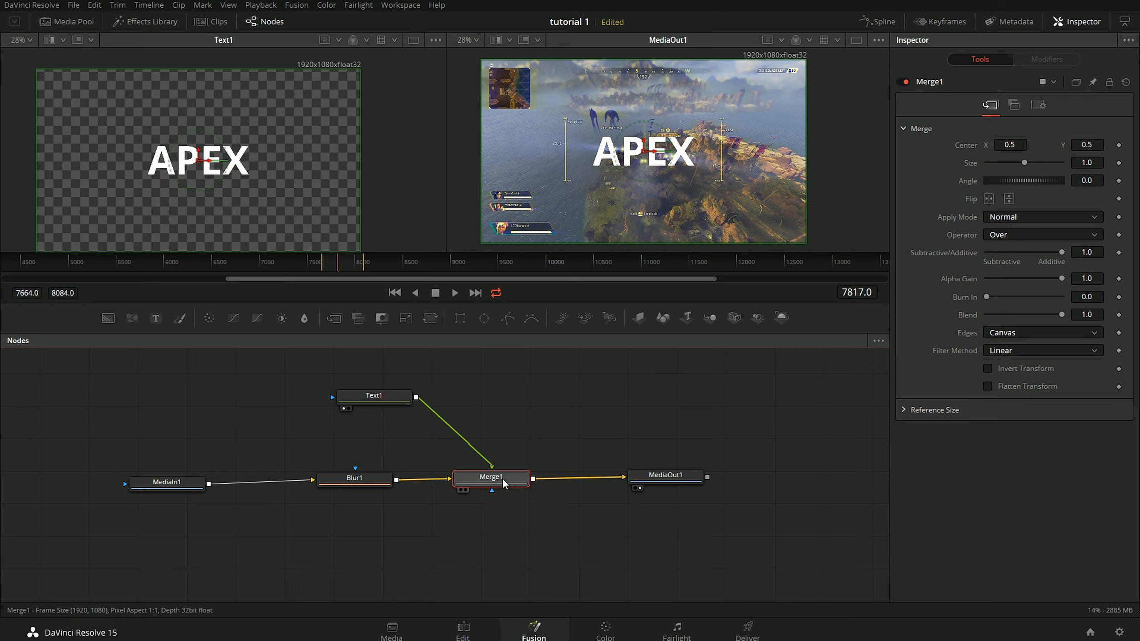
{"action": "left_click_drag", "start_coordinate": [658, 477], "coordinate": [693, 476]}
{"action": "left_click", "coordinate": [692, 477]}
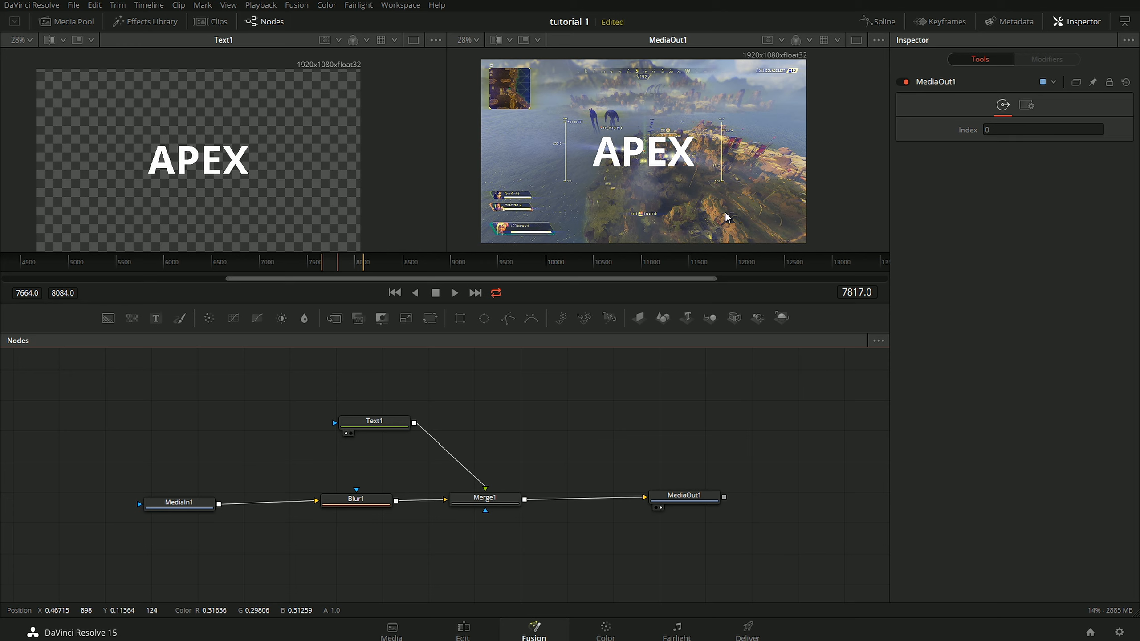
Step: Add a Background node near Text1 and set its solid colour to orange with Red 1.0, Green 0.48 and Blue 0.0
{"action": "left_click", "coordinate": [108, 320]}
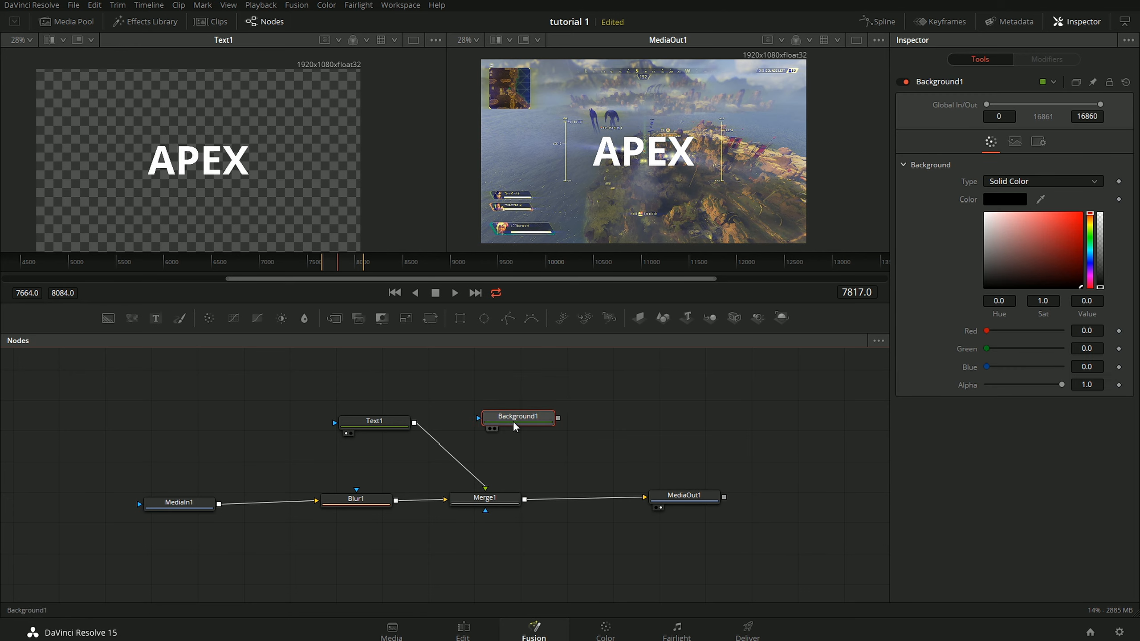
{"action": "left_click_drag", "start_coordinate": [516, 426], "coordinate": [498, 420]}
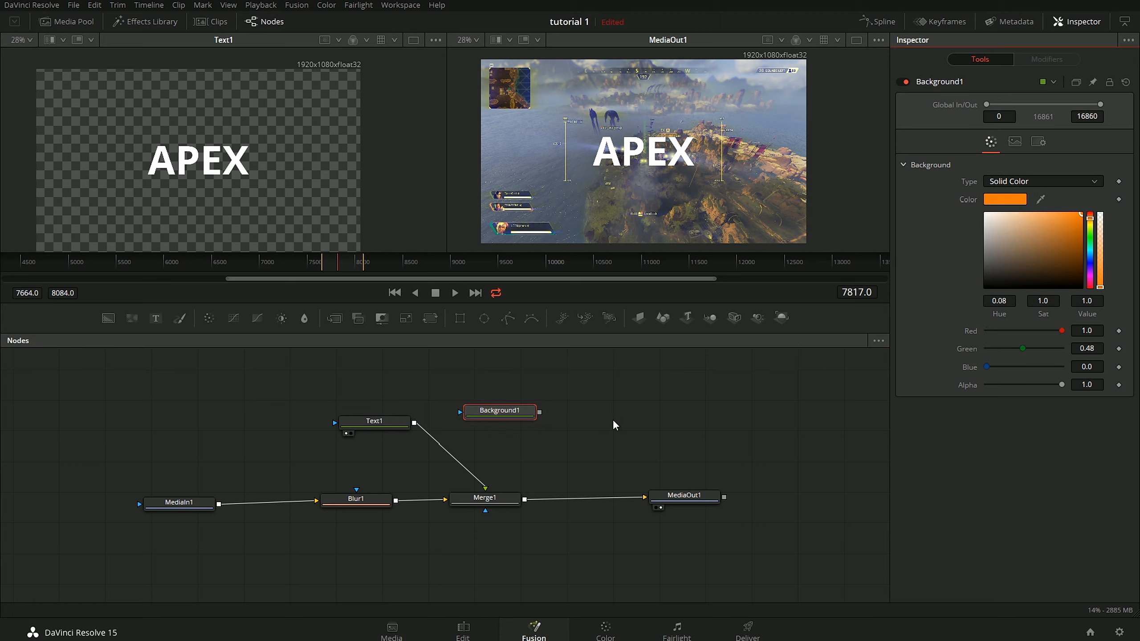
{"action": "left_click_drag", "start_coordinate": [496, 413], "coordinate": [261, 401]}
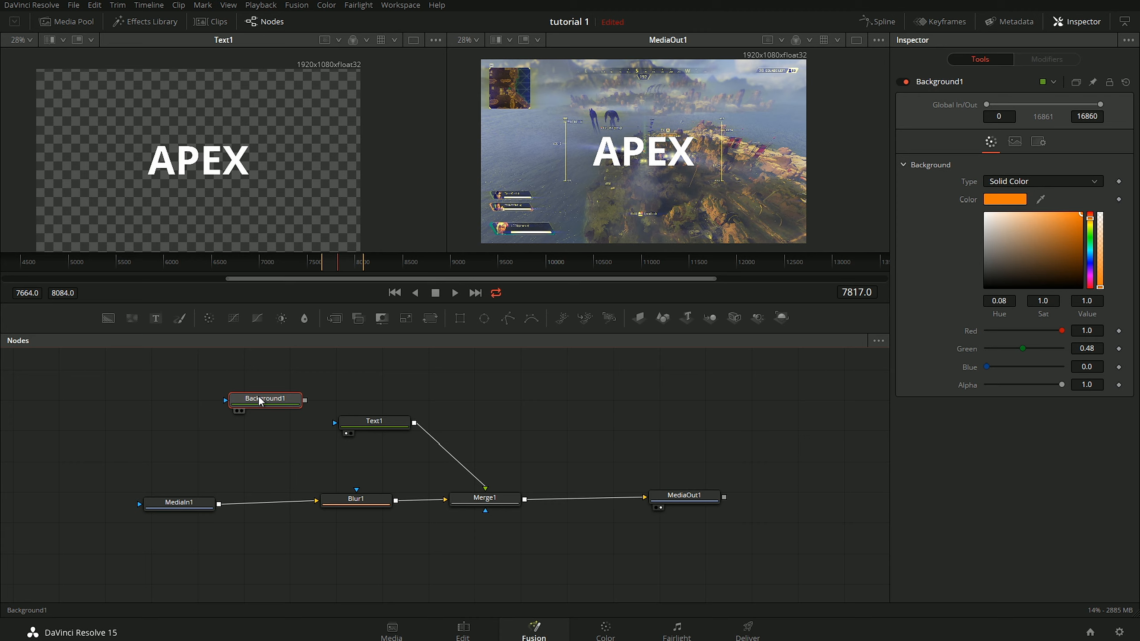
Step: Show Background1 in the viewer that held Text1 and frame the full images in both viewers
{"action": "left_click_drag", "start_coordinate": [261, 402], "coordinate": [308, 112]}
{"action": "scroll", "coordinate": [287, 121], "scroll_direction": "down", "scroll_amount": 1}
{"action": "left_click_drag", "start_coordinate": [284, 121], "coordinate": [256, 117]}
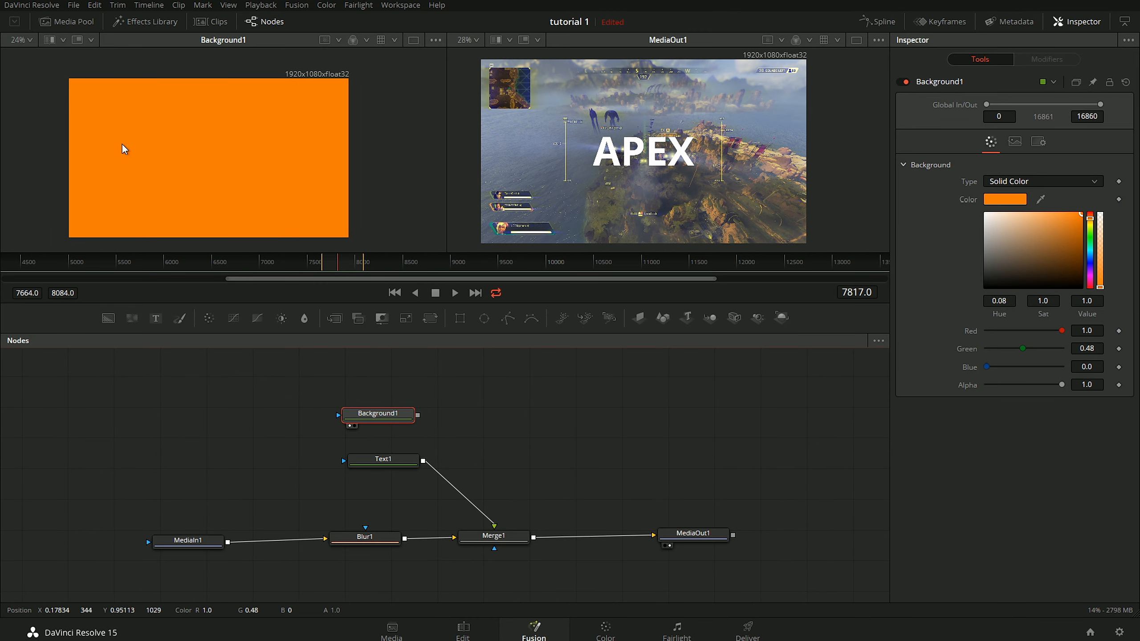
{"action": "left_click_drag", "start_coordinate": [200, 136], "coordinate": [215, 109]}
{"action": "left_click_drag", "start_coordinate": [615, 123], "coordinate": [595, 137]}
{"action": "scroll", "coordinate": [669, 142], "scroll_direction": "down", "scroll_amount": 1}
{"action": "scroll", "coordinate": [583, 116], "scroll_direction": "down", "scroll_amount": 2}
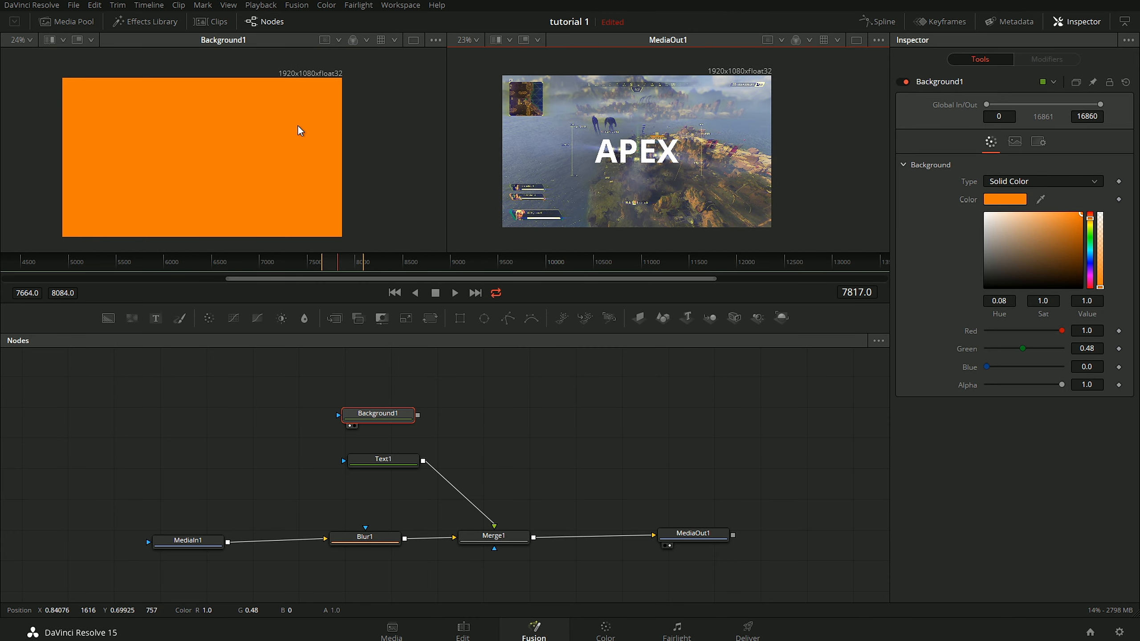
Step: Try Background1 as Merge1's foreground input in place of Text1, and reconnect Text1 to that input
{"action": "left_click_drag", "start_coordinate": [386, 467], "coordinate": [347, 464]}
{"action": "mouse_move", "coordinate": [491, 520]}
{"action": "left_mouse_down"}
{"action": "mouse_move", "coordinate": [438, 435]}
{"action": "mouse_move", "coordinate": [499, 469]}
{"action": "mouse_move", "coordinate": [495, 528]}
{"action": "left_mouse_up"}
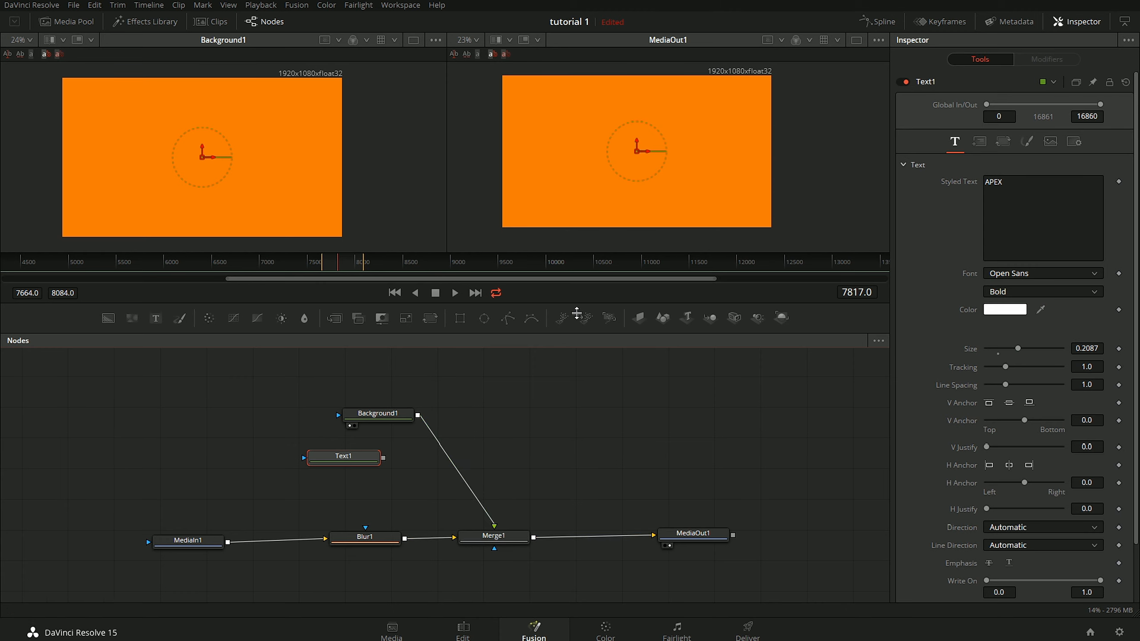
{"action": "left_click_drag", "start_coordinate": [393, 419], "coordinate": [420, 415]}
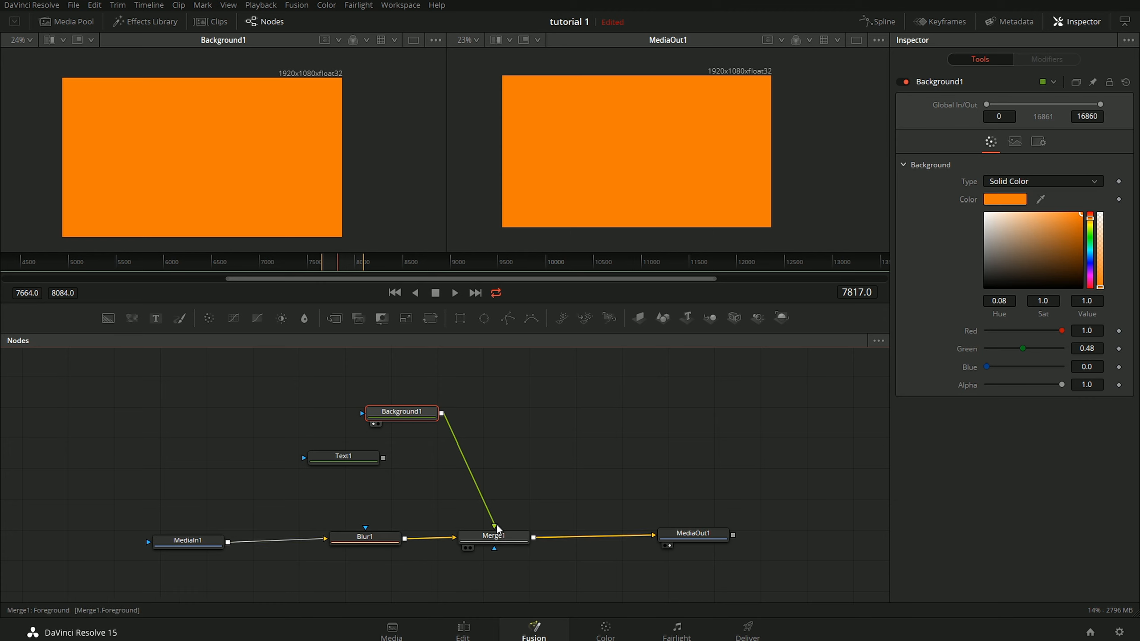
{"action": "left_click_drag", "start_coordinate": [495, 526], "coordinate": [499, 469]}
{"action": "left_click_drag", "start_coordinate": [382, 457], "coordinate": [494, 526]}
{"action": "left_click_drag", "start_coordinate": [397, 414], "coordinate": [400, 410]}
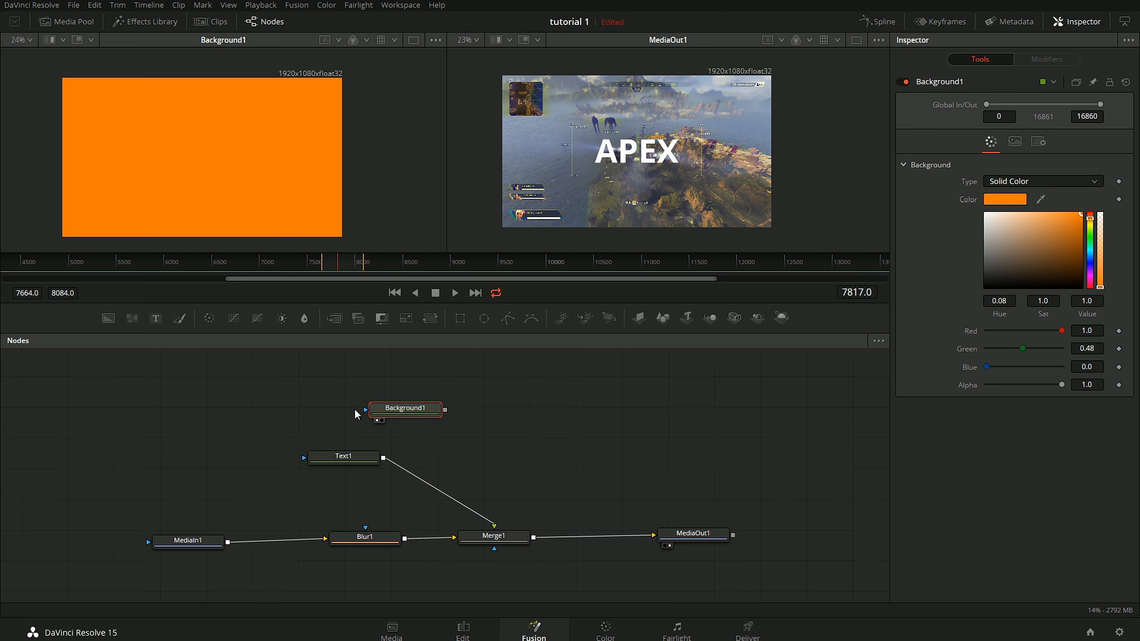
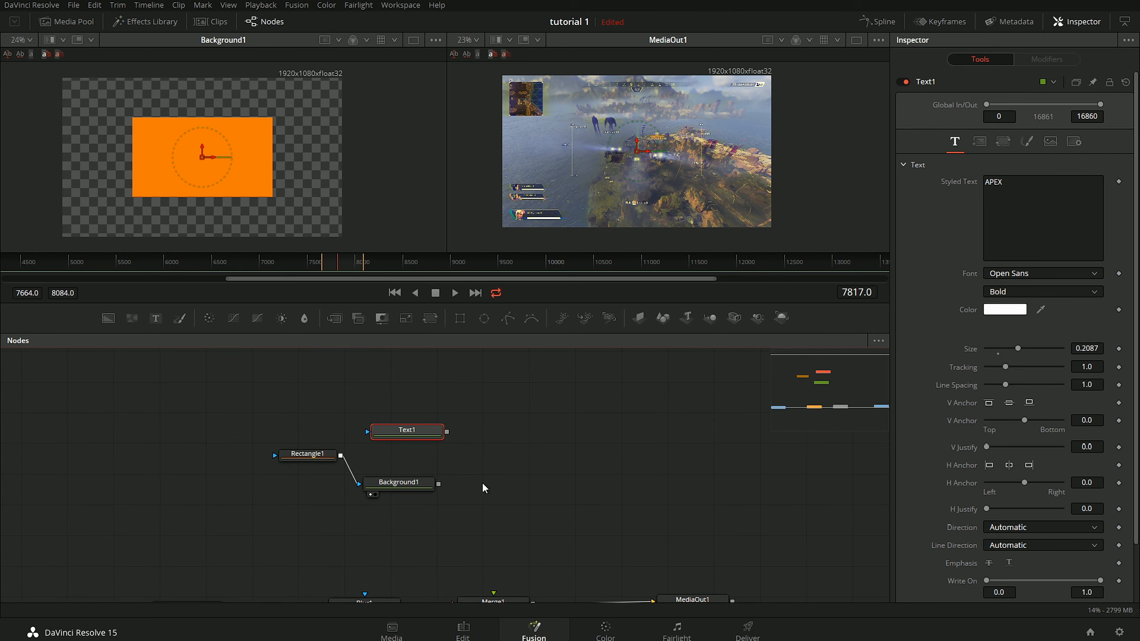
Step: Merge Text1 over the rectangle-masked Background1 with a new Merge node and feed the result into Merge1's foreground input
{"action": "mouse_move", "coordinate": [427, 387]}
{"action": "left_mouse_down"}
{"action": "mouse_move", "coordinate": [407, 490]}
{"action": "mouse_move", "coordinate": [416, 374]}
{"action": "mouse_move", "coordinate": [388, 501]}
{"action": "mouse_move", "coordinate": [375, 379]}
{"action": "mouse_move", "coordinate": [394, 372]}
{"action": "mouse_move", "coordinate": [386, 506]}
{"action": "mouse_move", "coordinate": [445, 423]}
{"action": "mouse_move", "coordinate": [406, 383]}
{"action": "left_mouse_up"}
{"action": "left_click", "coordinate": [368, 358]}
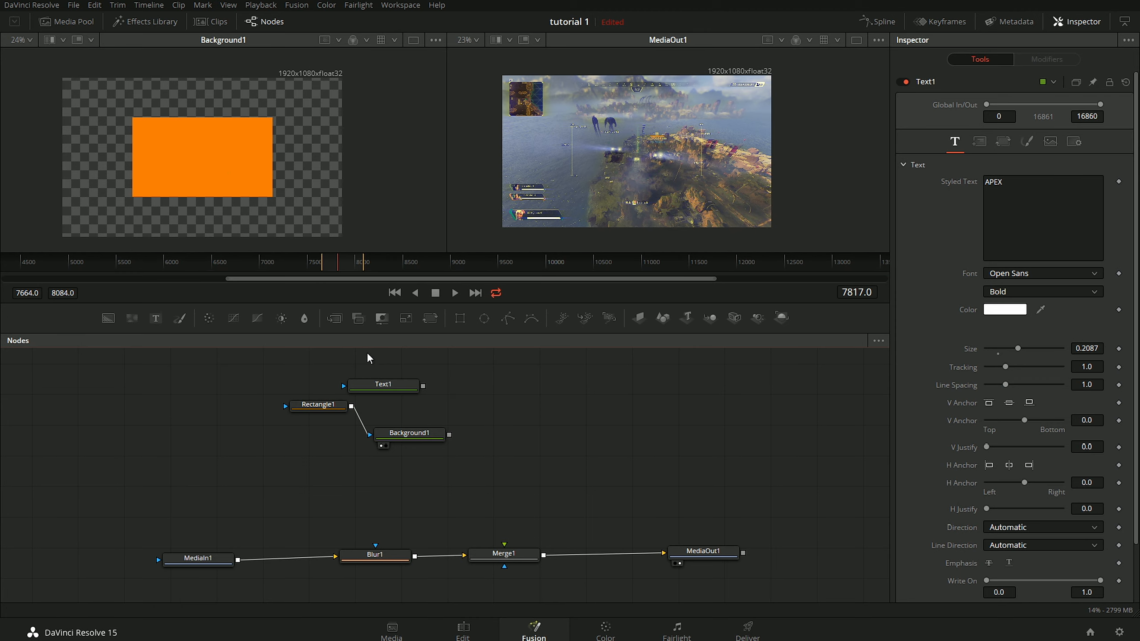
{"action": "left_click", "coordinate": [334, 318]}
{"action": "left_click_drag", "start_coordinate": [449, 435], "coordinate": [486, 419]}
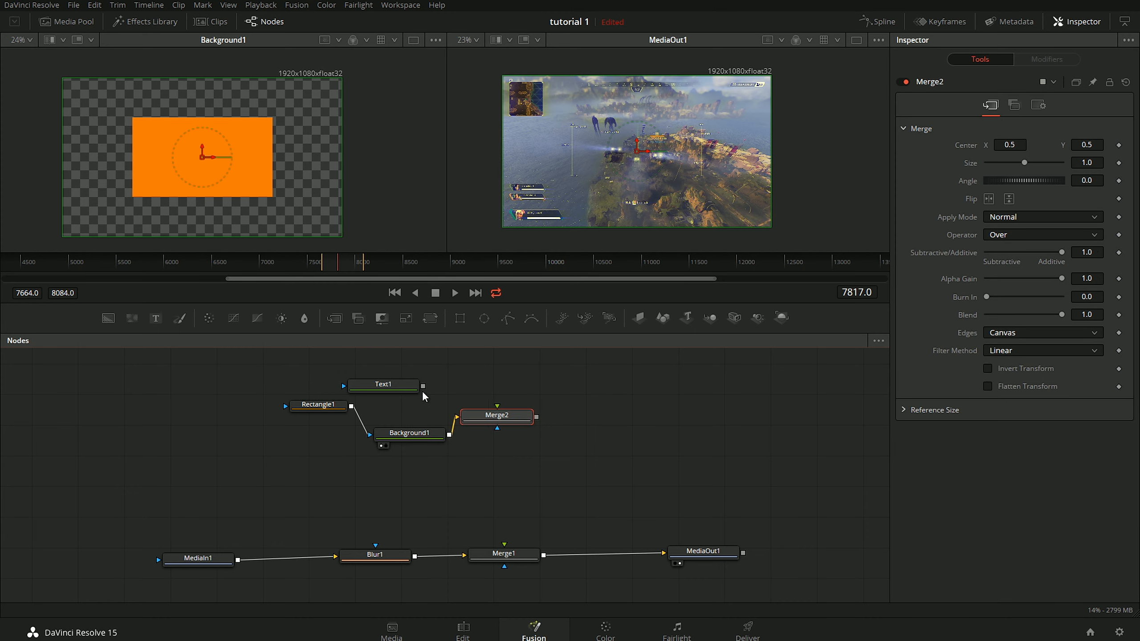
{"action": "left_click_drag", "start_coordinate": [422, 386], "coordinate": [211, 204]}
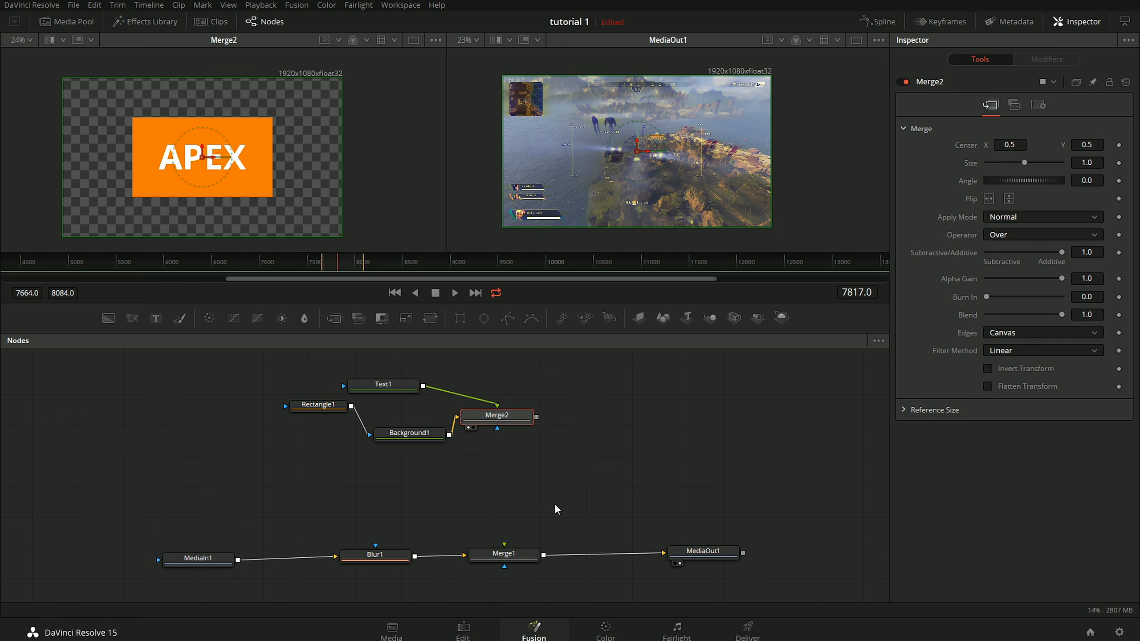
{"action": "left_click_drag", "start_coordinate": [516, 419], "coordinate": [505, 553]}
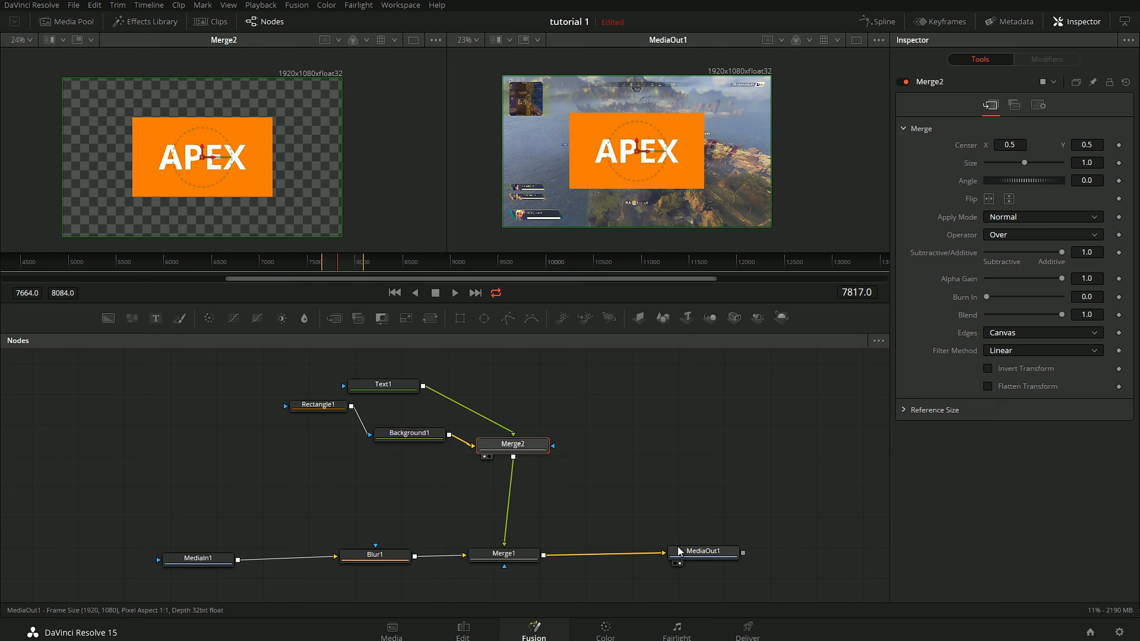
Step: Move Rectangle1 level with Background1 and set the mask's height to 0.409, checking the box in the MediaOut1 viewer
{"action": "scroll", "coordinate": [607, 154], "scroll_direction": "up", "scroll_amount": 3}
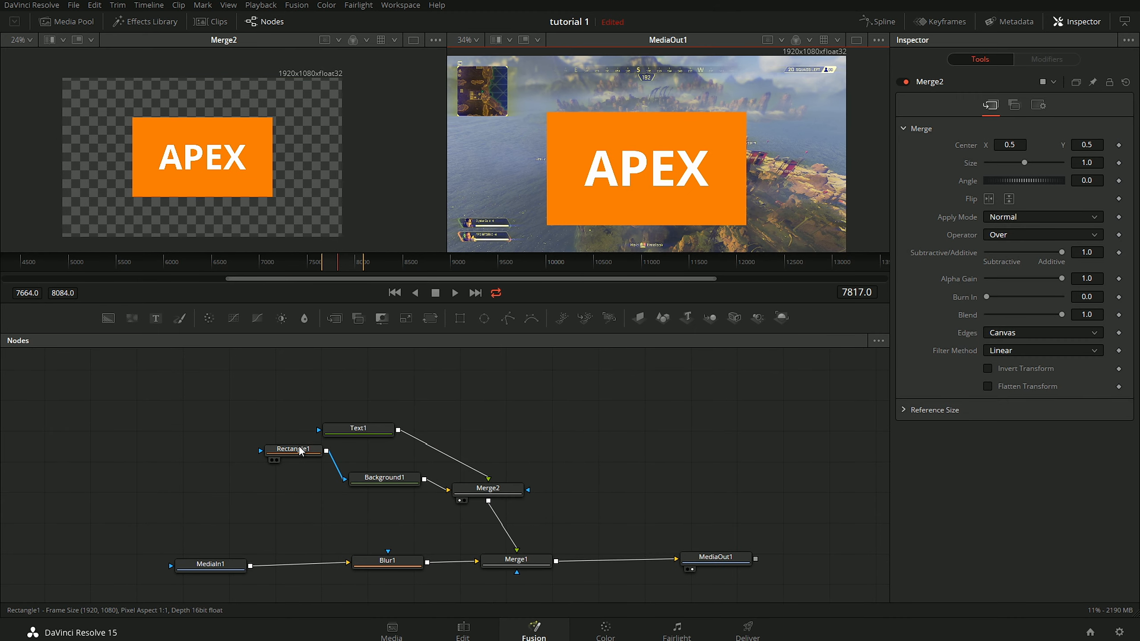
{"action": "left_click", "coordinate": [292, 449]}
{"action": "left_click_drag", "start_coordinate": [288, 451], "coordinate": [288, 468]}
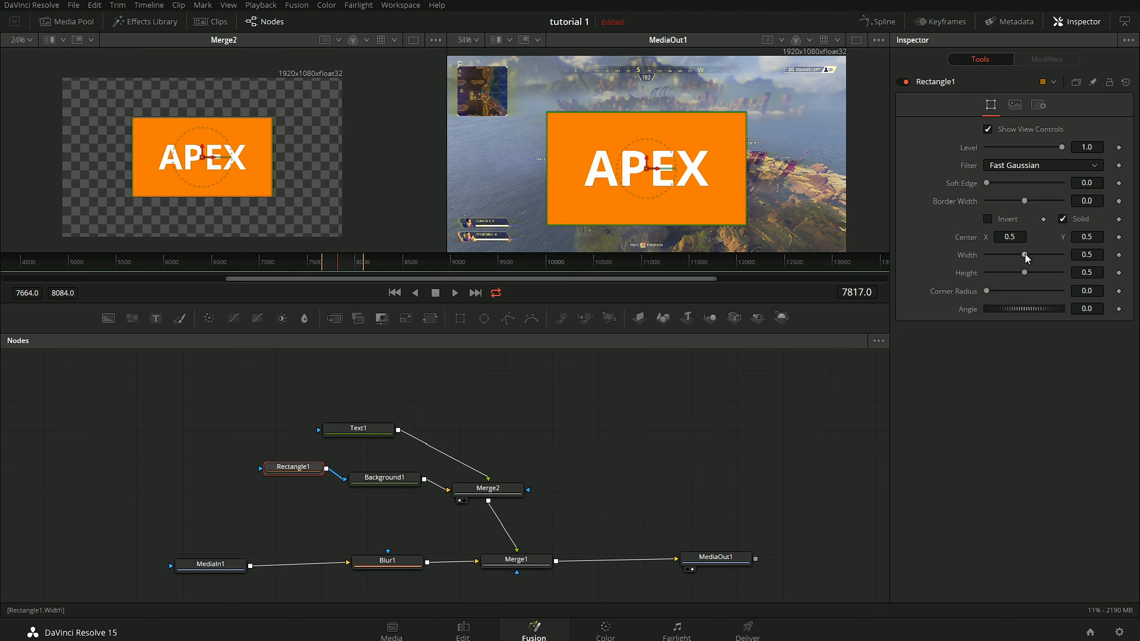
{"action": "mouse_move", "coordinate": [1024, 254]}
{"action": "left_mouse_down"}
{"action": "mouse_move", "coordinate": [1015, 253]}
{"action": "mouse_move", "coordinate": [1025, 253]}
{"action": "mouse_move", "coordinate": [1021, 268]}
{"action": "mouse_move", "coordinate": [1001, 269]}
{"action": "mouse_move", "coordinate": [1020, 272]}
{"action": "left_mouse_up"}
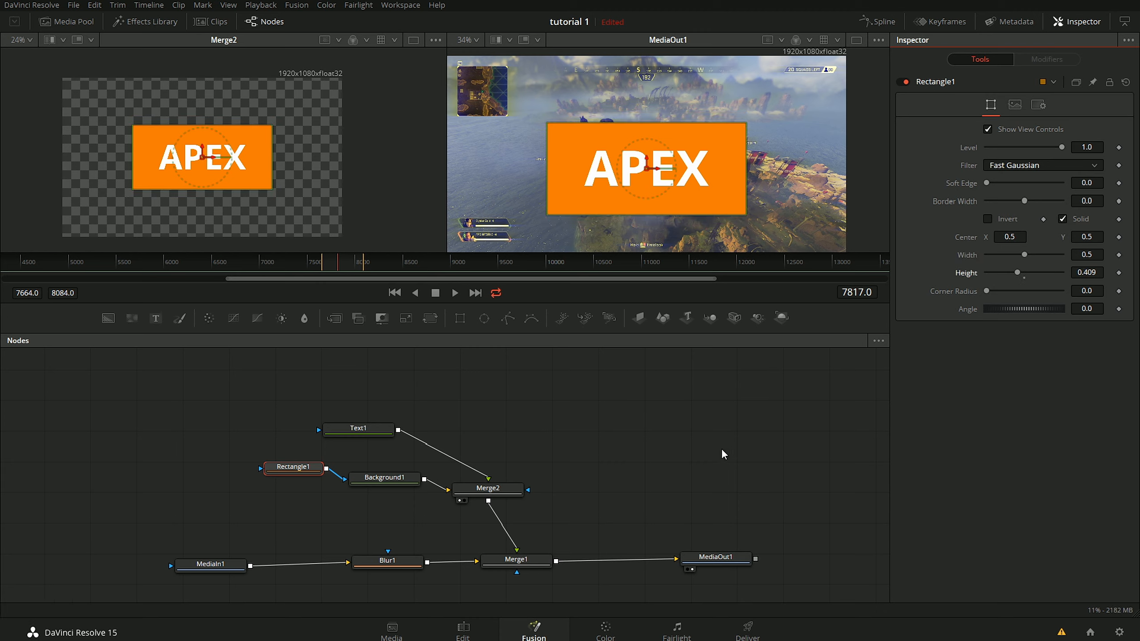
{"action": "scroll", "coordinate": [676, 163], "scroll_direction": "up", "scroll_amount": 2}
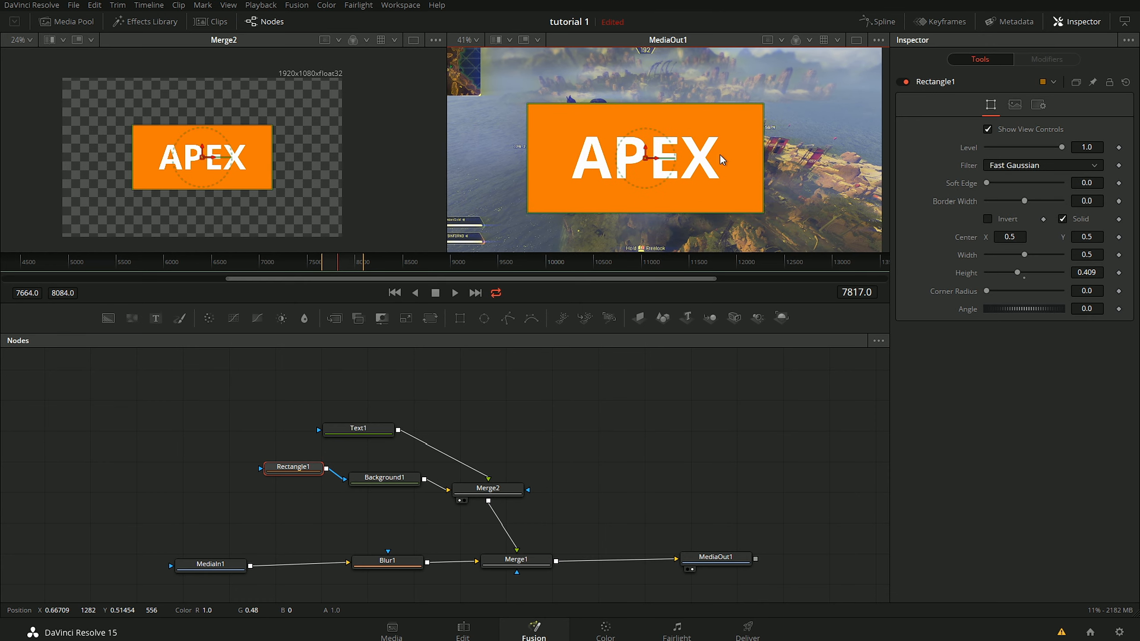
{"action": "scroll", "coordinate": [723, 155], "scroll_direction": "down", "scroll_amount": 2}
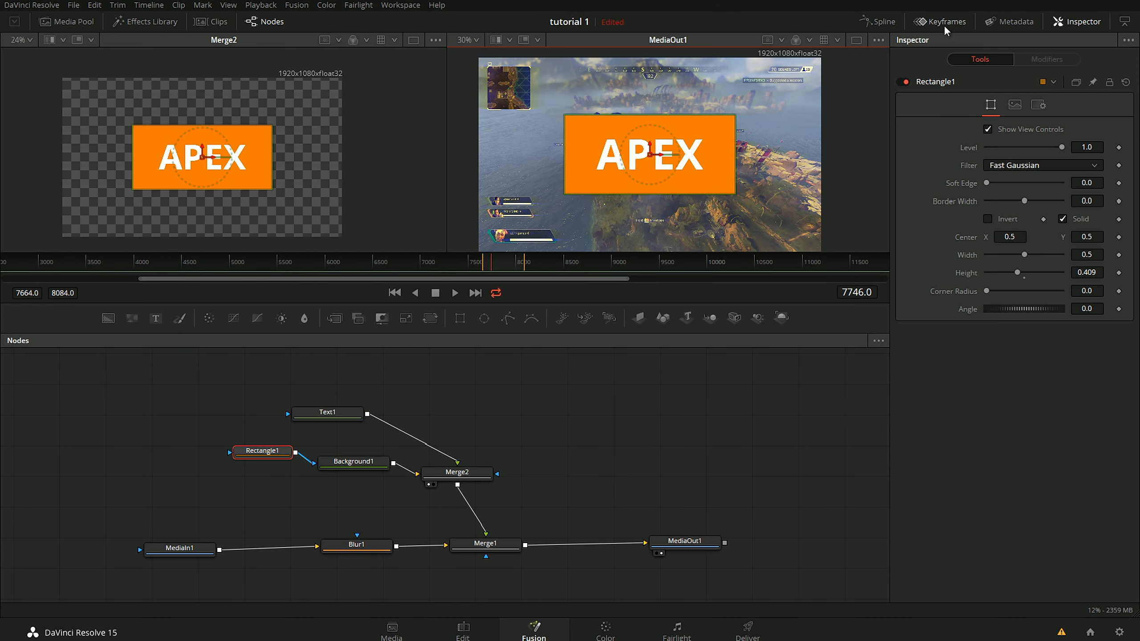
Step: Show the keyframe editor beside the node graph and insert a Transform node between Background1 and Merge2's background input
{"action": "left_click", "coordinate": [942, 23]}
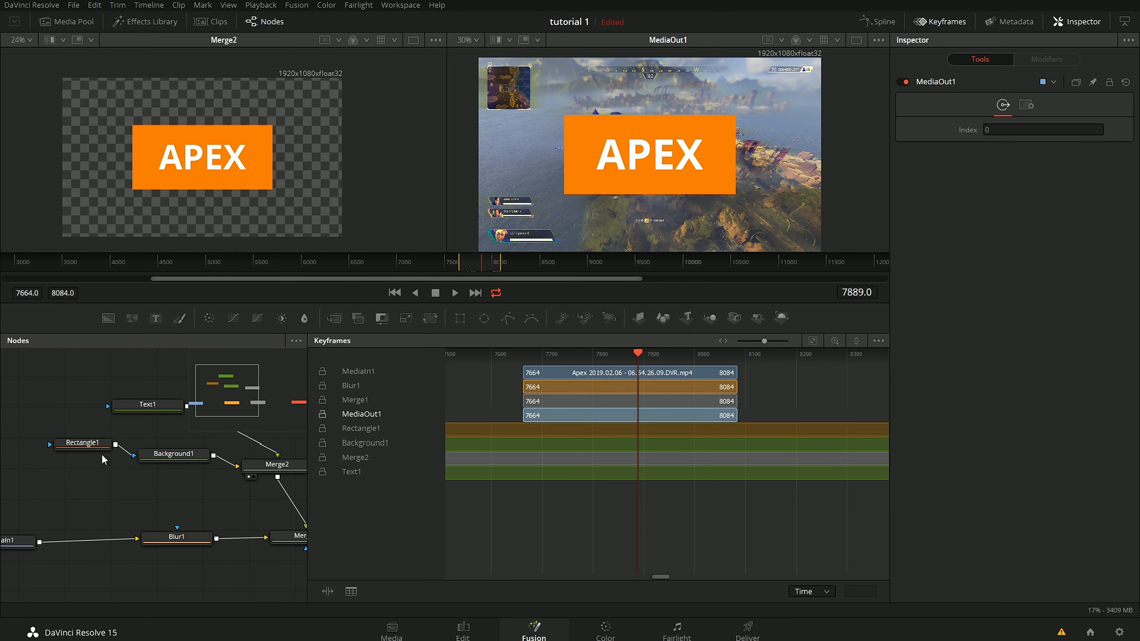
{"action": "left_click_drag", "start_coordinate": [195, 484], "coordinate": [109, 450]}
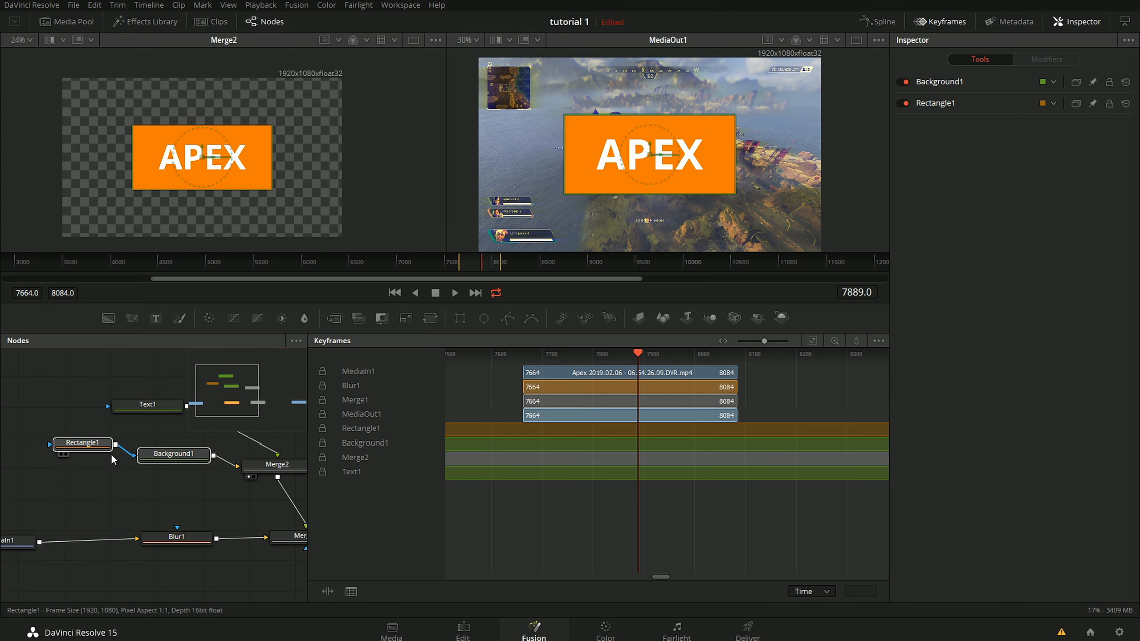
{"action": "left_click_drag", "start_coordinate": [220, 499], "coordinate": [146, 493]}
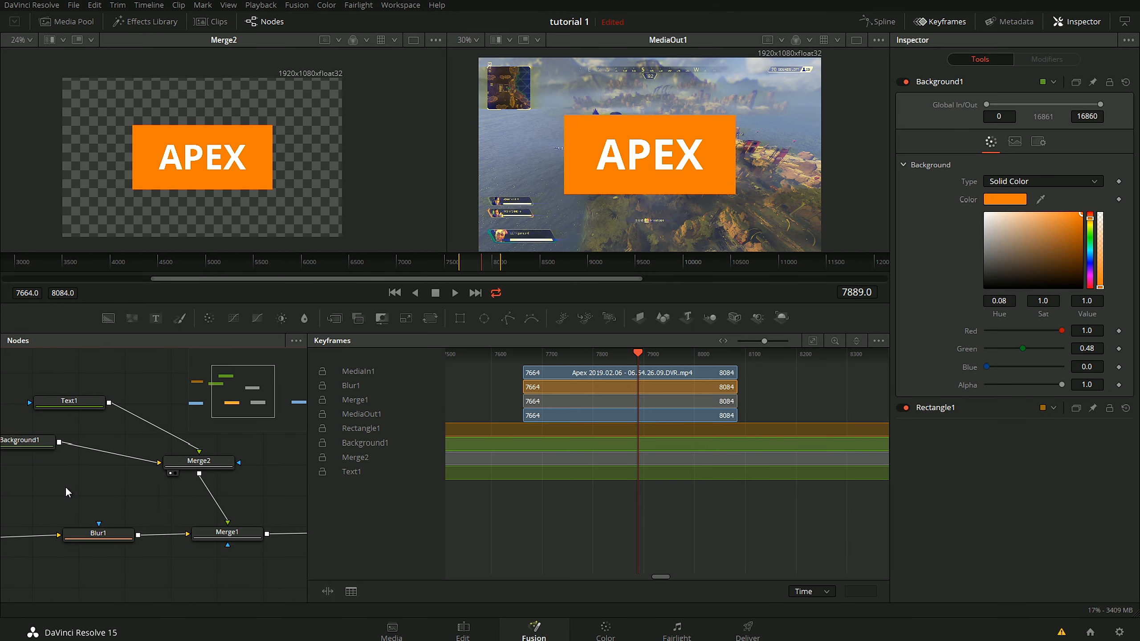
{"action": "left_click_drag", "start_coordinate": [68, 491], "coordinate": [98, 488]}
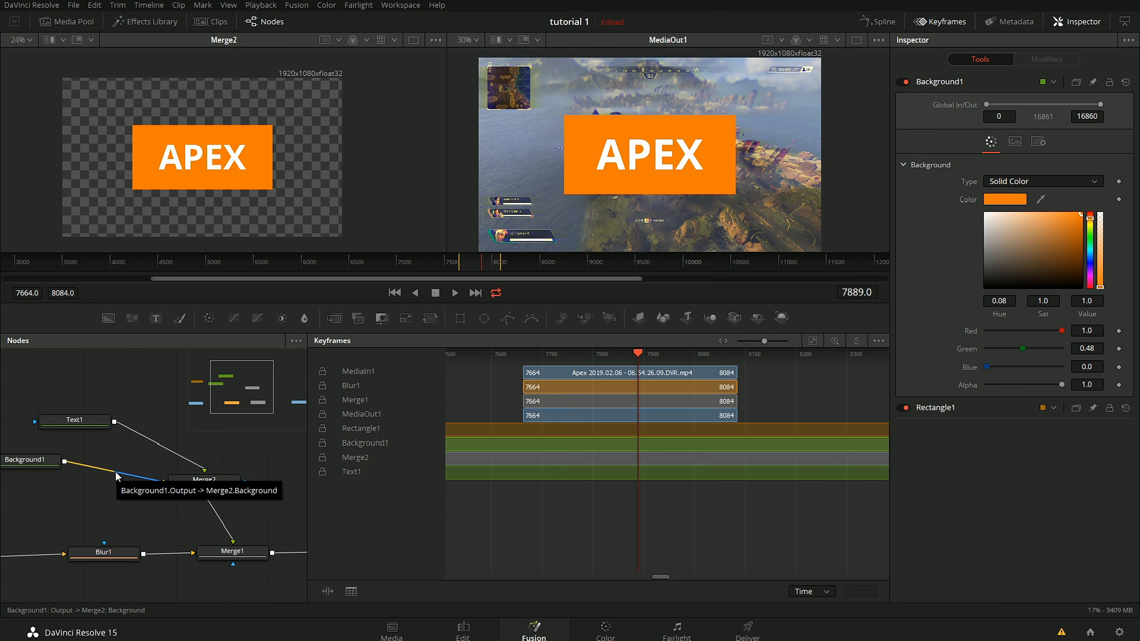
{"action": "left_click_drag", "start_coordinate": [116, 476], "coordinate": [151, 479]}
{"action": "left_click", "coordinate": [65, 469]}
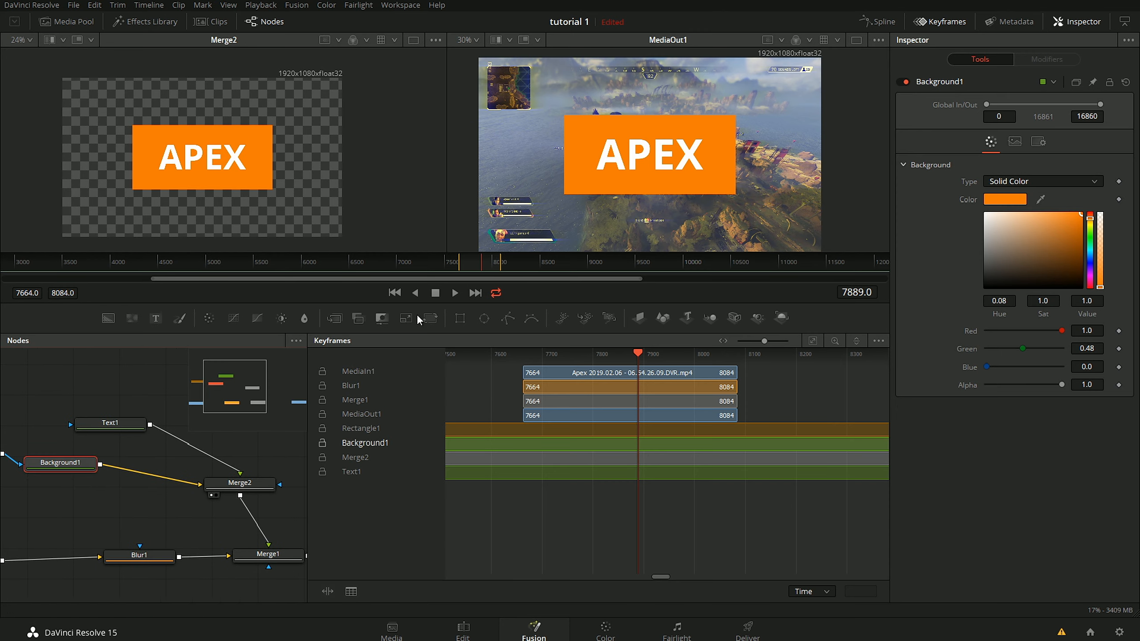
{"action": "left_click", "coordinate": [433, 321]}
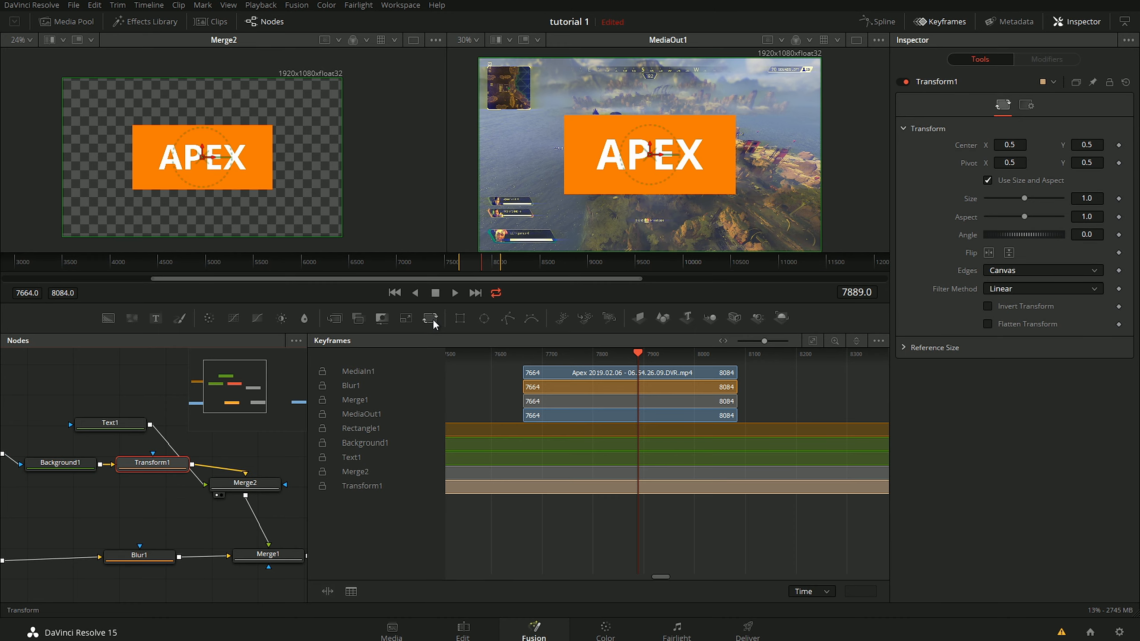
{"action": "left_click_drag", "start_coordinate": [151, 466], "coordinate": [140, 497]}
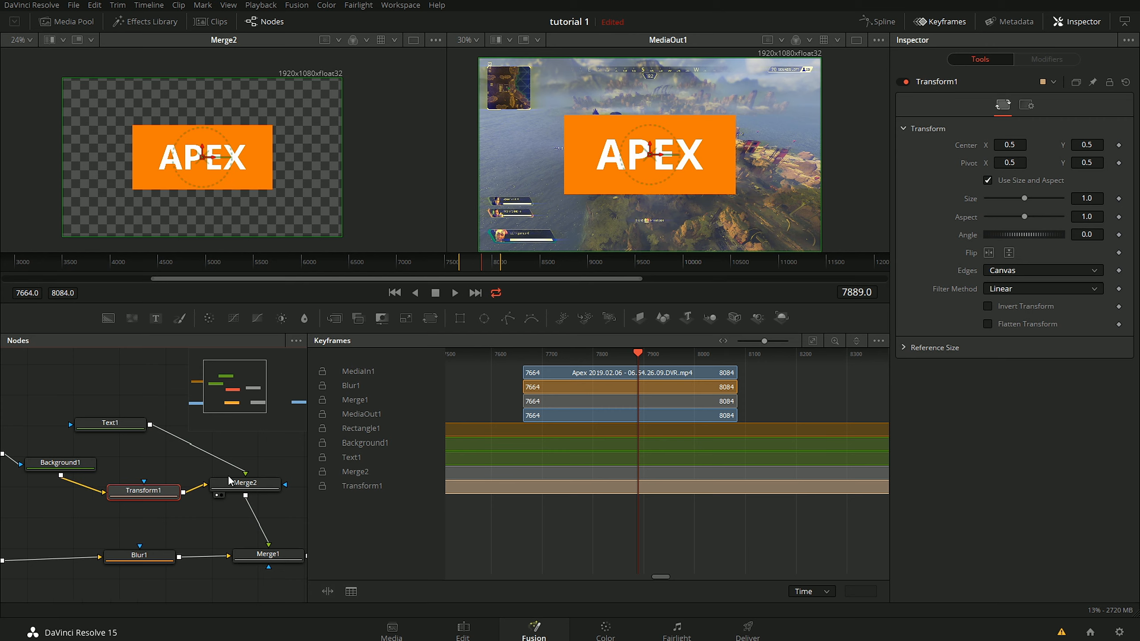
{"action": "left_click_drag", "start_coordinate": [216, 511], "coordinate": [201, 508]}
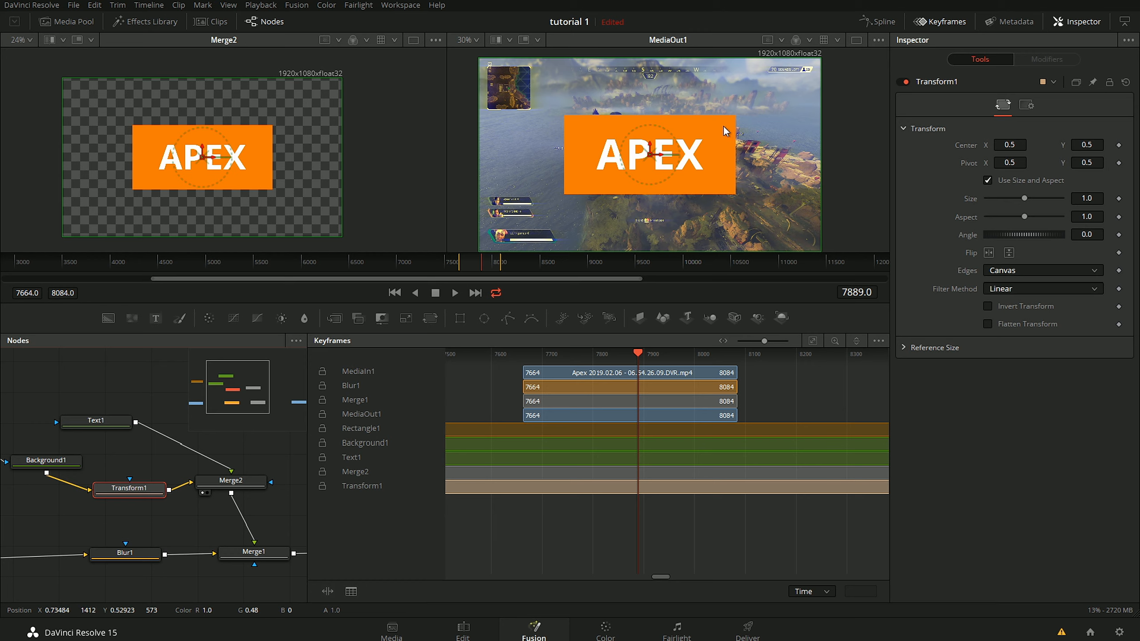
Step: Keyframe Transform1's Center at X 0.5, Y 0.5 on frame 7800
{"action": "left_click_drag", "start_coordinate": [636, 354], "coordinate": [593, 355]}
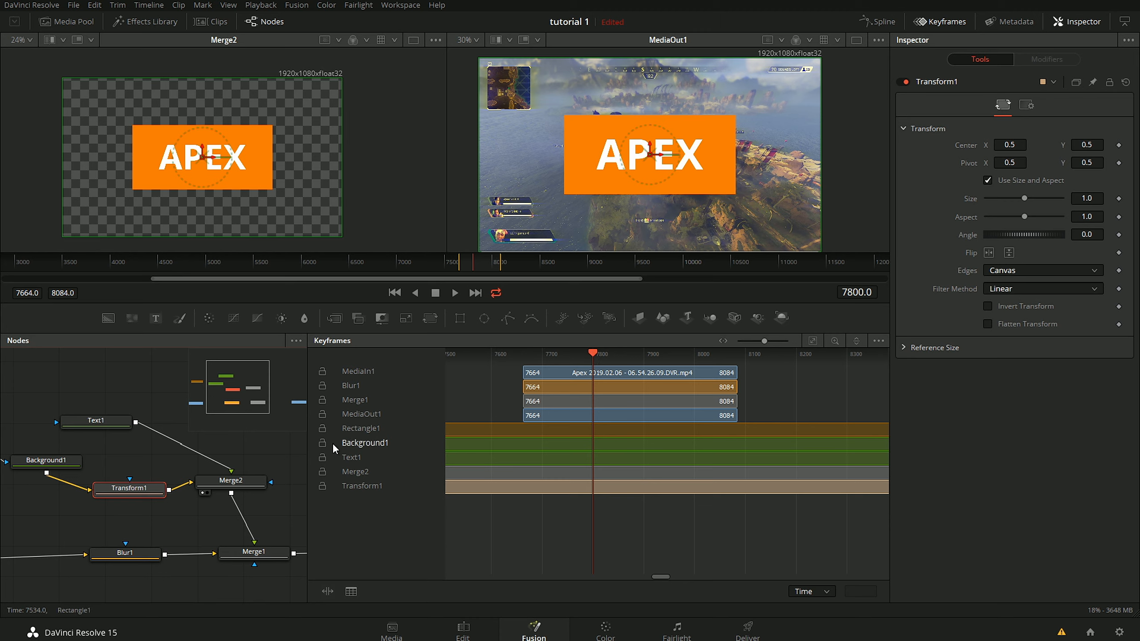
{"action": "left_click_drag", "start_coordinate": [81, 490], "coordinate": [146, 498]}
{"action": "left_click_drag", "start_coordinate": [52, 463], "coordinate": [101, 461]}
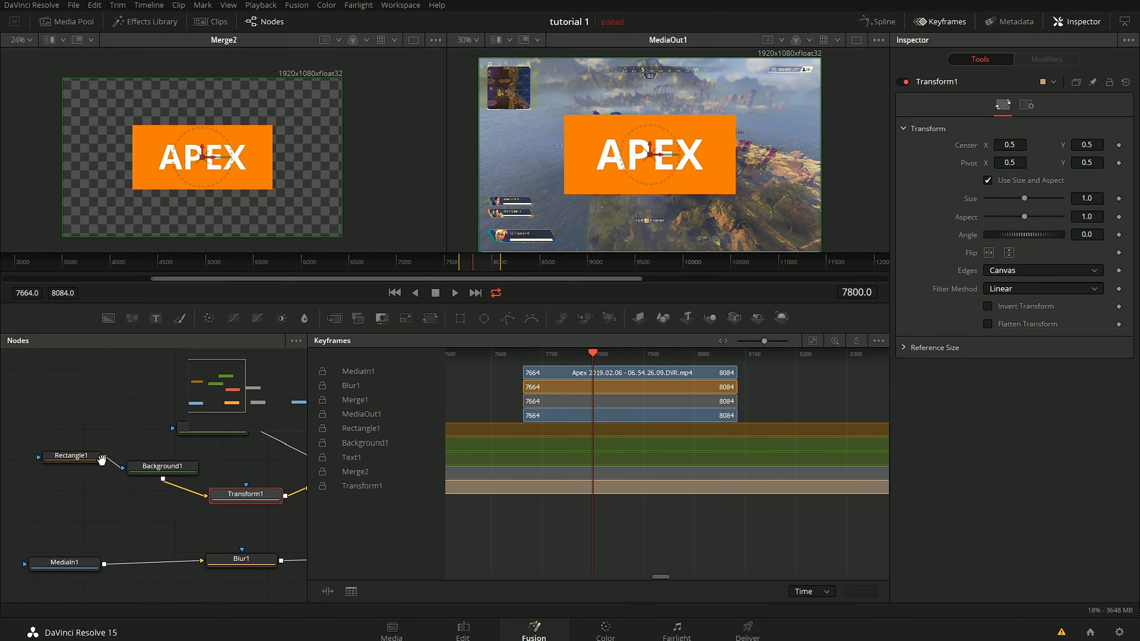
{"action": "left_click_drag", "start_coordinate": [230, 490], "coordinate": [131, 488]}
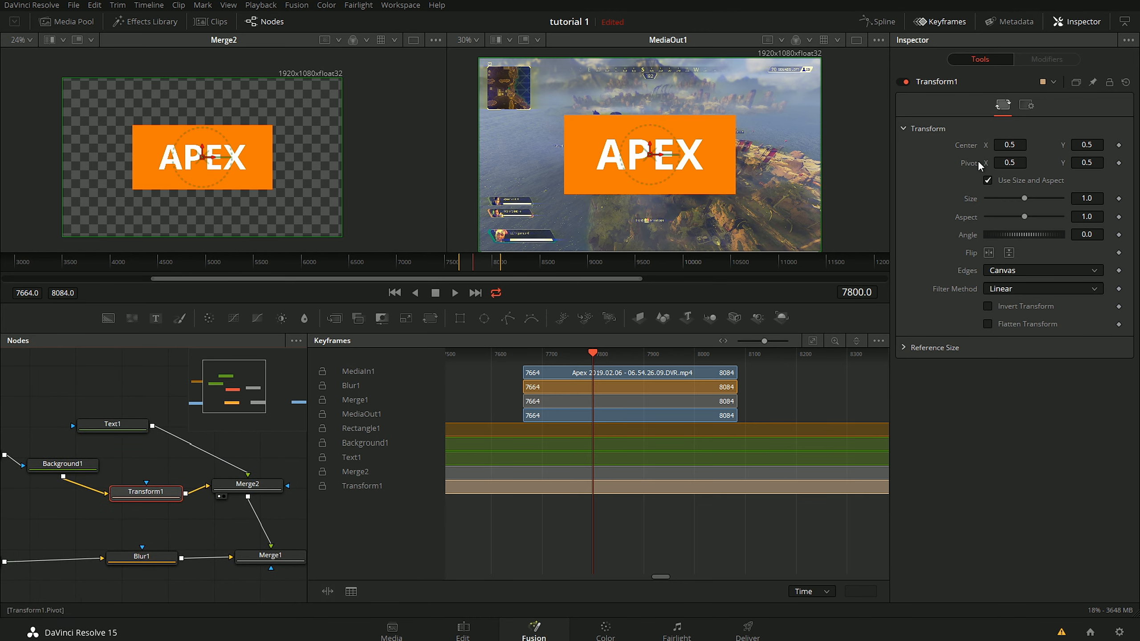
{"action": "left_click", "coordinate": [1119, 146]}
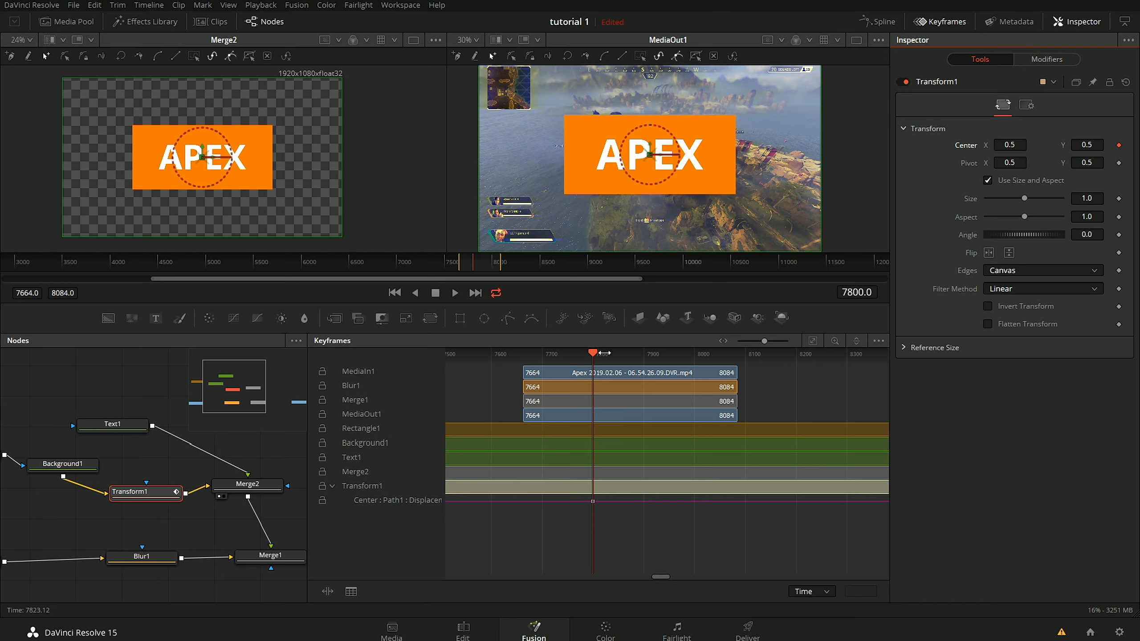
Step: Shift Transform1's Center X to about -0.323 at frame 7740 so the orange box starts outside the picture, and check frame 7800
{"action": "left_click_drag", "start_coordinate": [593, 354], "coordinate": [561, 353]}
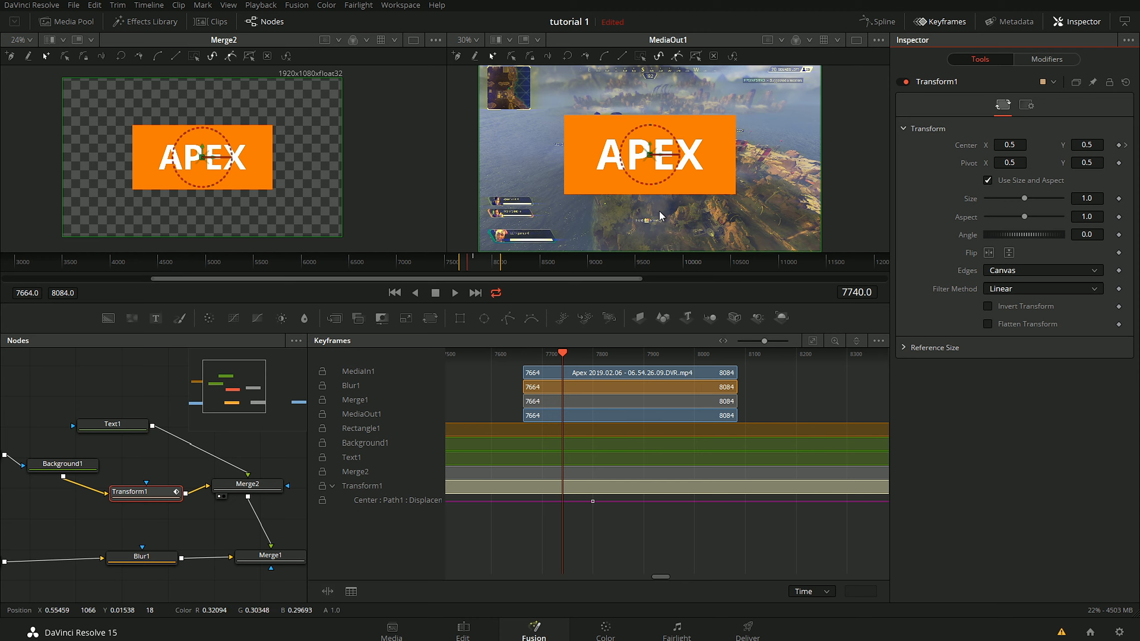
{"action": "left_click_drag", "start_coordinate": [659, 156], "coordinate": [395, 155]}
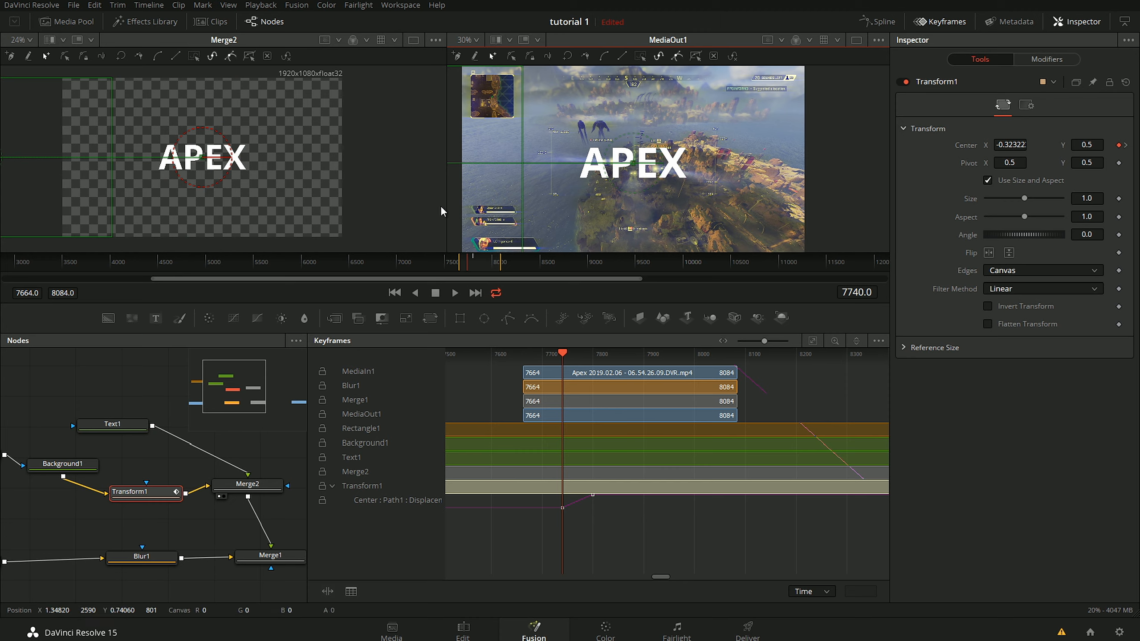
{"action": "left_click_drag", "start_coordinate": [565, 354], "coordinate": [593, 355]}
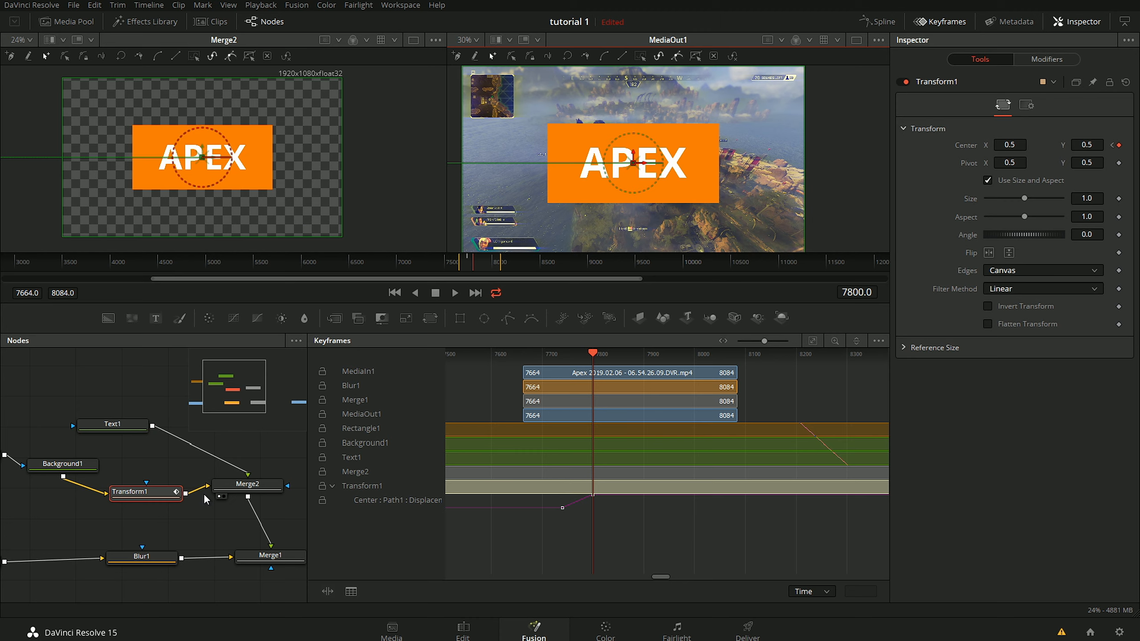
Step: Paste a copy of Transform1 and wire it between Text1 and Merge2's foreground input, placing it just above Merge2
{"action": "left_click_drag", "start_coordinate": [178, 497], "coordinate": [126, 517]}
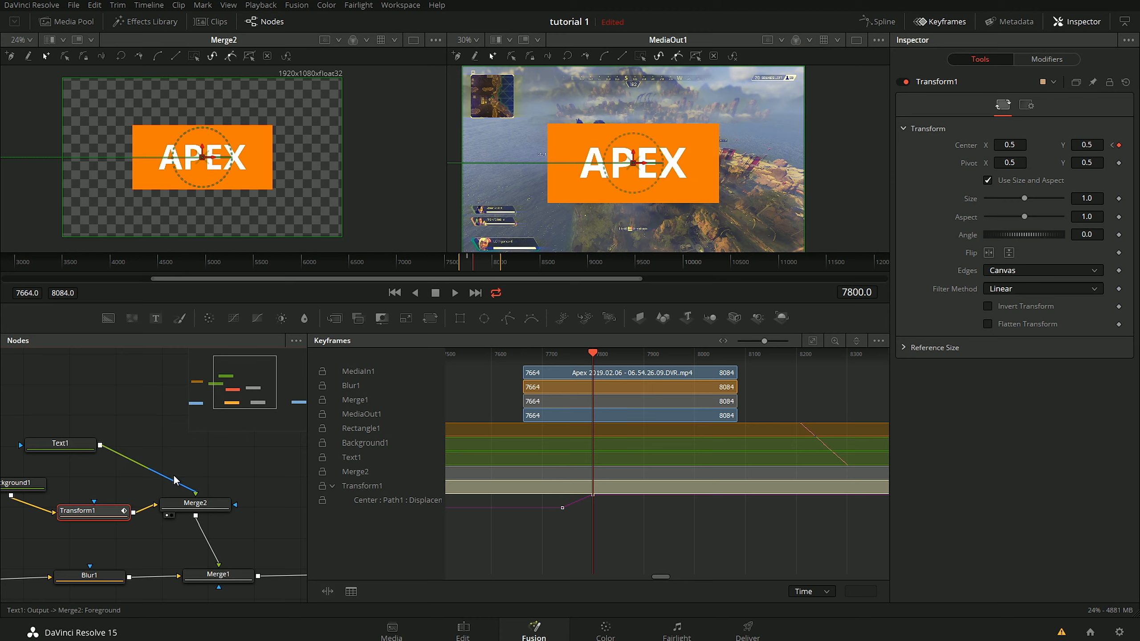
{"action": "key", "text": "ctrl+v"}
{"action": "left_click_drag", "start_coordinate": [180, 466], "coordinate": [204, 456]}
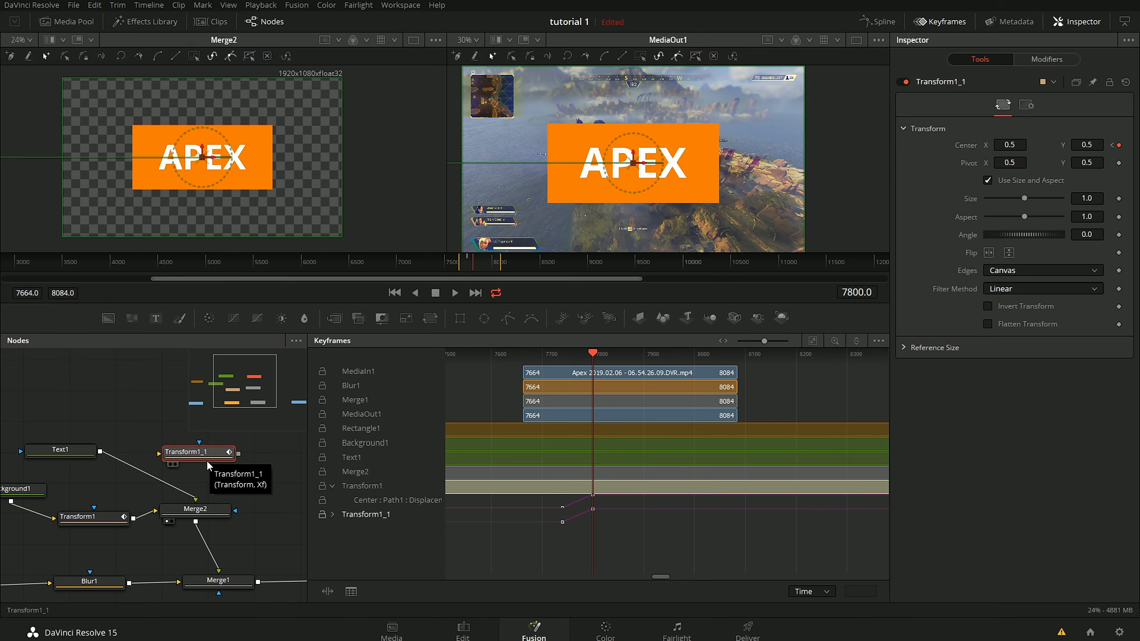
{"action": "left_click_drag", "start_coordinate": [193, 499], "coordinate": [167, 453]}
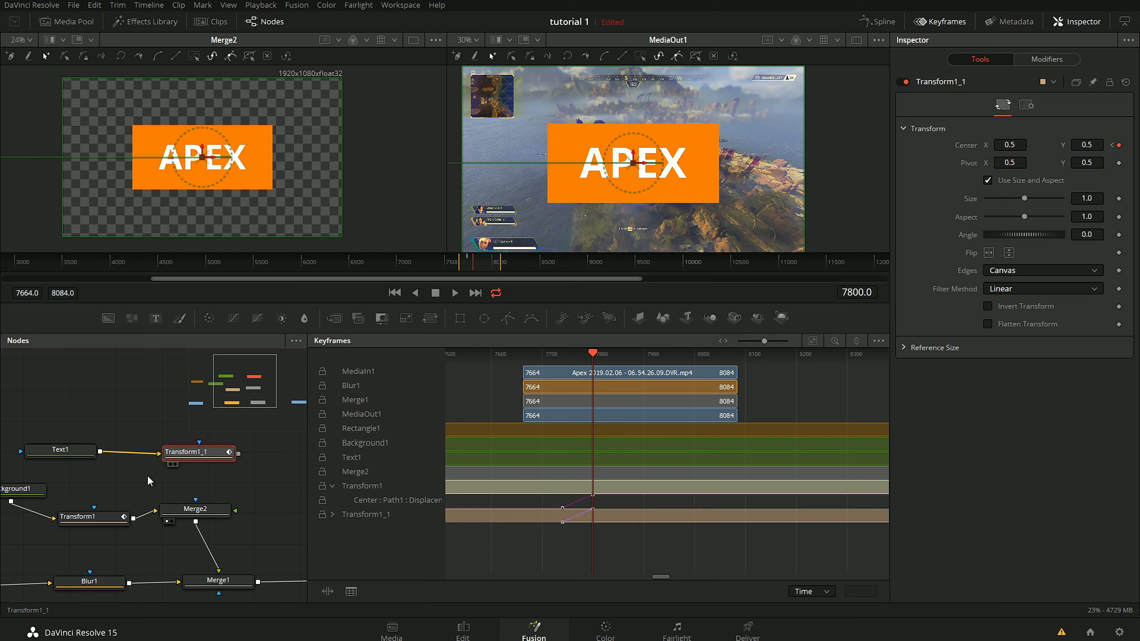
{"action": "left_click_drag", "start_coordinate": [238, 453], "coordinate": [234, 512]}
{"action": "left_click_drag", "start_coordinate": [219, 456], "coordinate": [153, 465]}
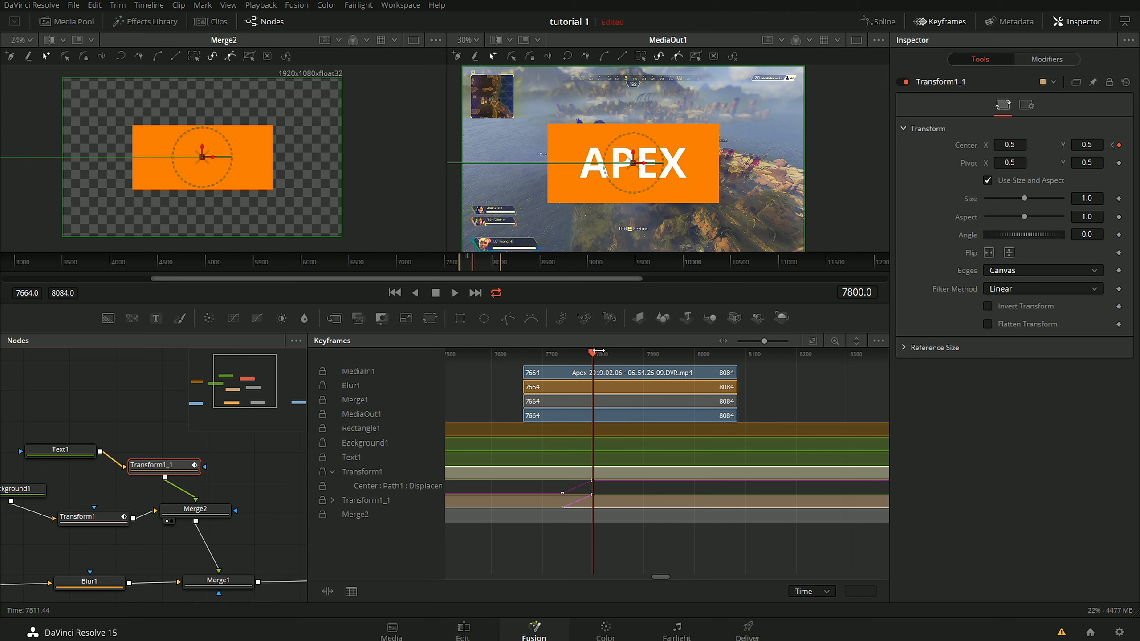
Step: At frame 7740, move Transform1_1's Center X to about 1.213 so the text starts outside the picture, and check frames 7764 and 7784
{"action": "left_click_drag", "start_coordinate": [594, 356], "coordinate": [564, 356]}
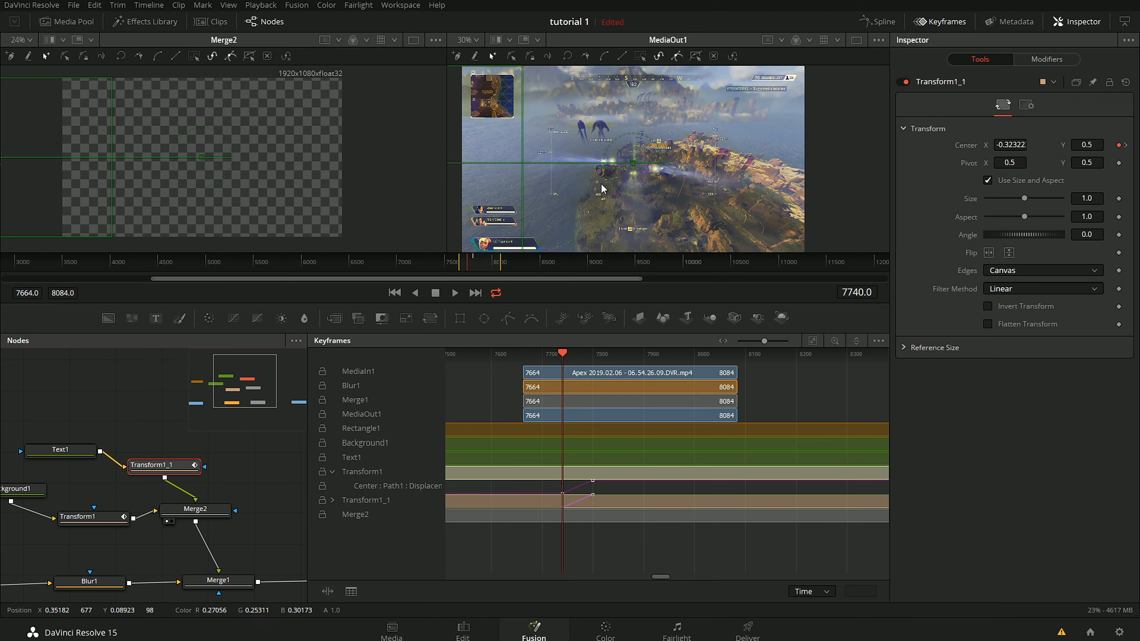
{"action": "scroll", "coordinate": [663, 195], "scroll_direction": "down", "scroll_amount": 5}
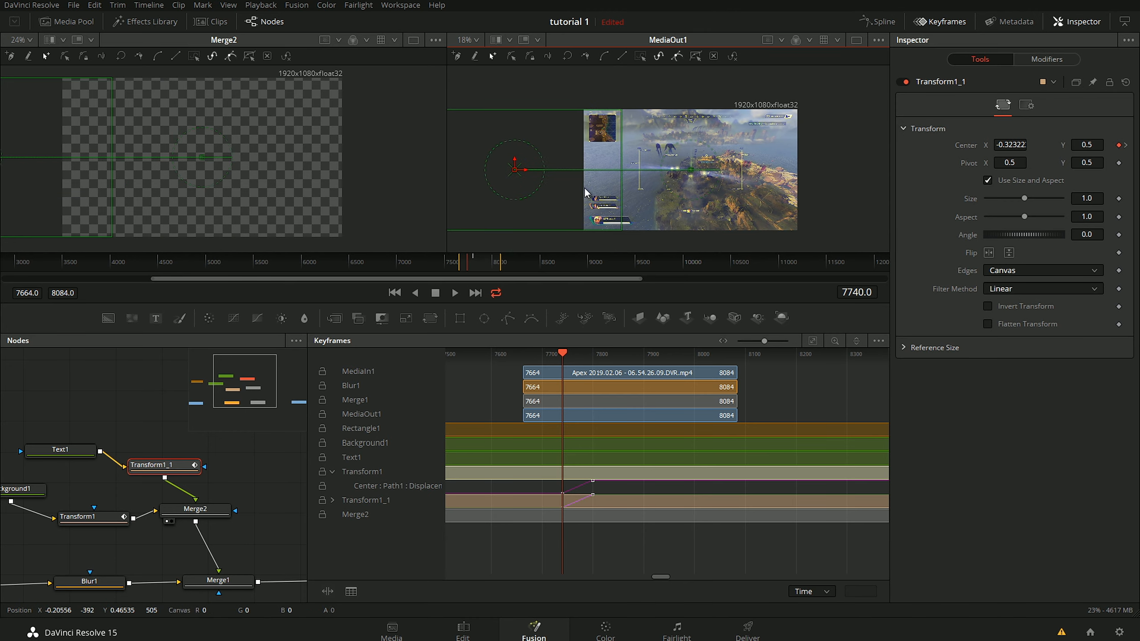
{"action": "left_click_drag", "start_coordinate": [588, 193], "coordinate": [553, 188]}
{"action": "left_click_drag", "start_coordinate": [489, 165], "coordinate": [817, 155]}
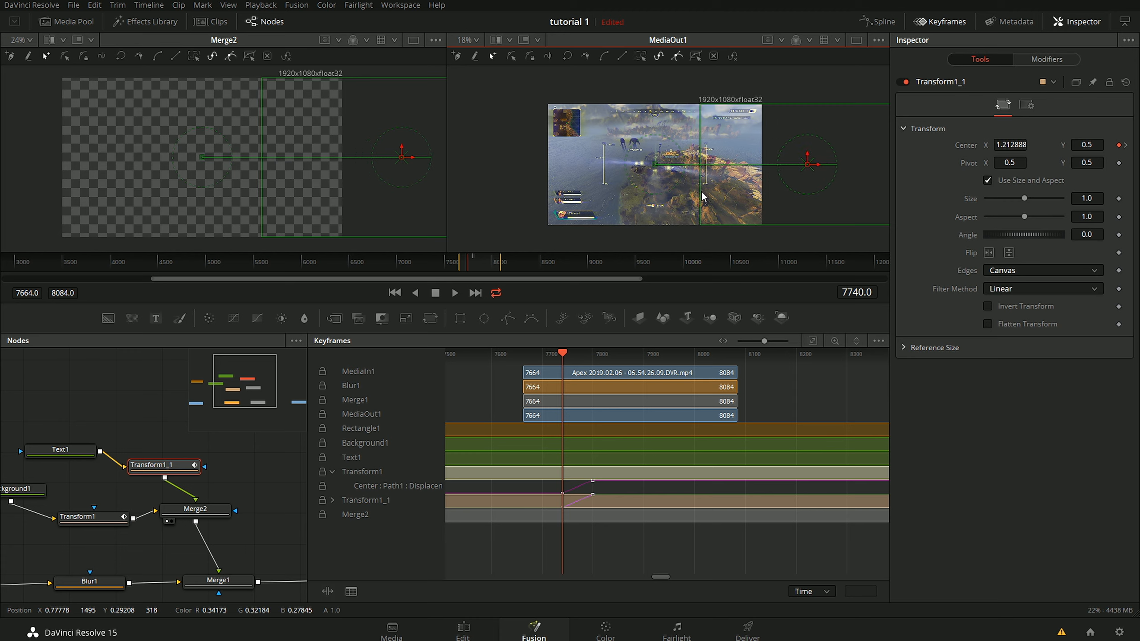
{"action": "scroll", "coordinate": [699, 184], "scroll_direction": "up", "scroll_amount": 2}
{"action": "left_click_drag", "start_coordinate": [698, 177], "coordinate": [765, 189]}
{"action": "mouse_move", "coordinate": [561, 355]}
{"action": "left_mouse_down"}
{"action": "mouse_move", "coordinate": [526, 363]}
{"action": "mouse_move", "coordinate": [573, 359]}
{"action": "left_mouse_up"}
{"action": "left_click", "coordinate": [136, 396]}
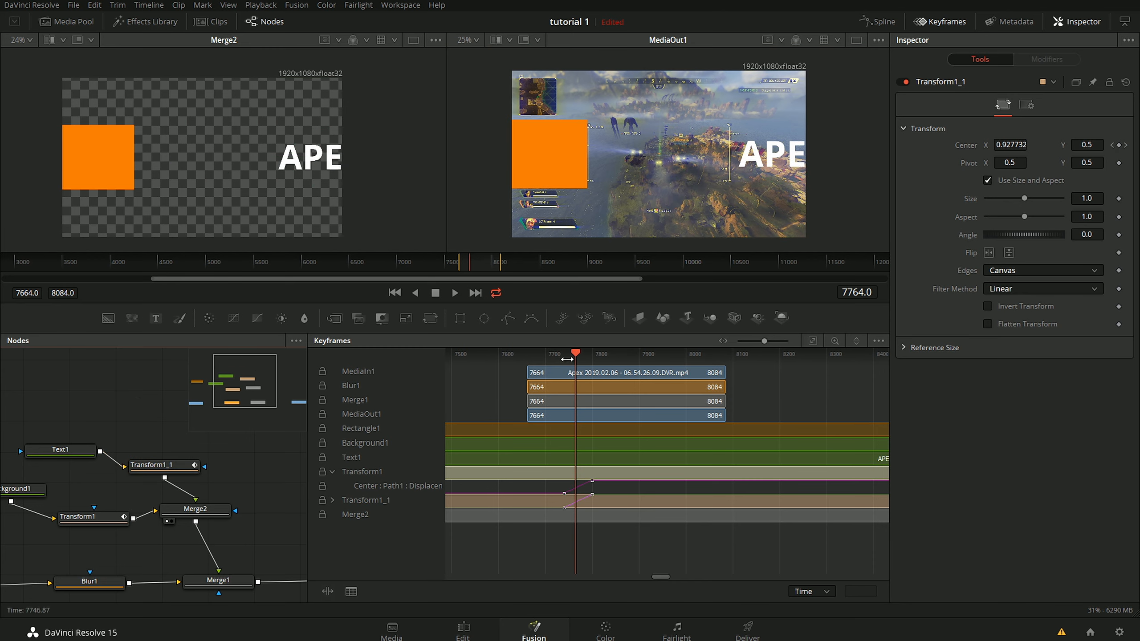
{"action": "mouse_move", "coordinate": [578, 357]}
{"action": "left_mouse_down"}
{"action": "mouse_move", "coordinate": [610, 355]}
{"action": "mouse_move", "coordinate": [584, 355]}
{"action": "left_mouse_up"}
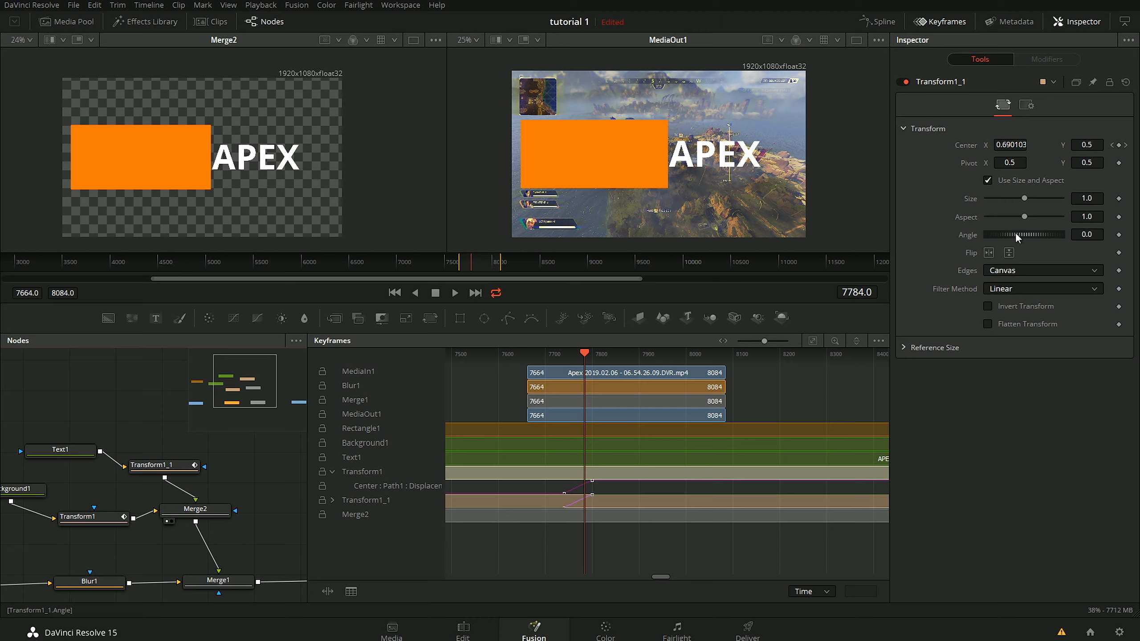
{"action": "mouse_move", "coordinate": [1015, 232]}
{"action": "left_mouse_down"}
{"action": "mouse_move", "coordinate": [1047, 227]}
{"action": "mouse_move", "coordinate": [1002, 230]}
{"action": "mouse_move", "coordinate": [1014, 230]}
{"action": "left_mouse_up"}
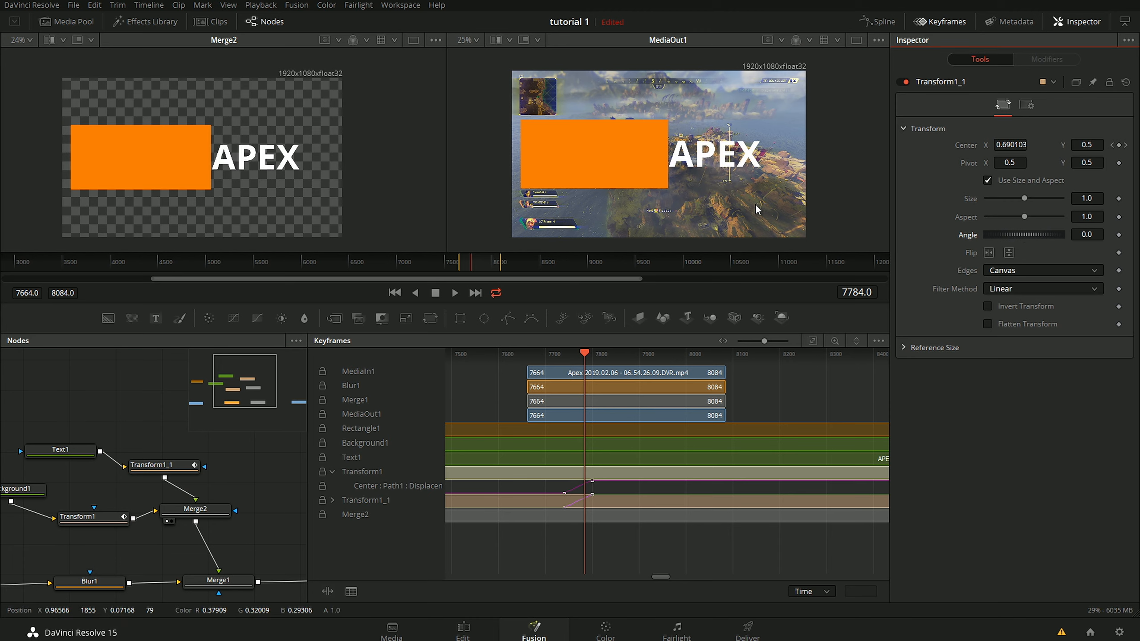
Step: On the Edit page, turn on Render Cache Fusion Output for the Video 1 clip at the playhead
{"action": "left_click", "coordinate": [463, 631]}
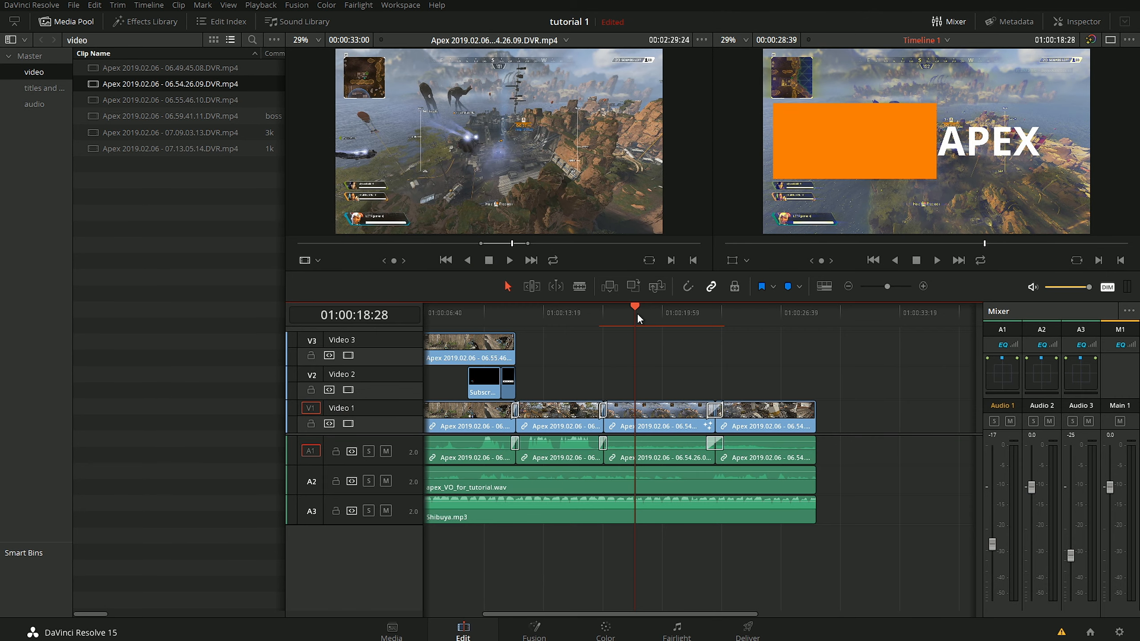
{"action": "right_click", "coordinate": [641, 416]}
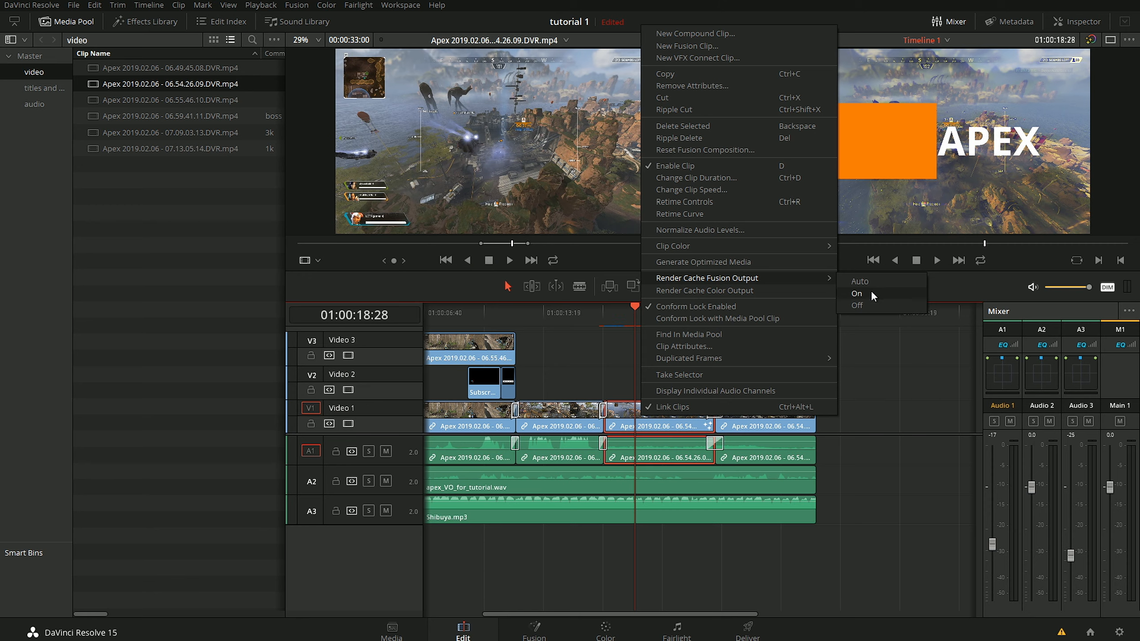
{"action": "left_click", "coordinate": [871, 293]}
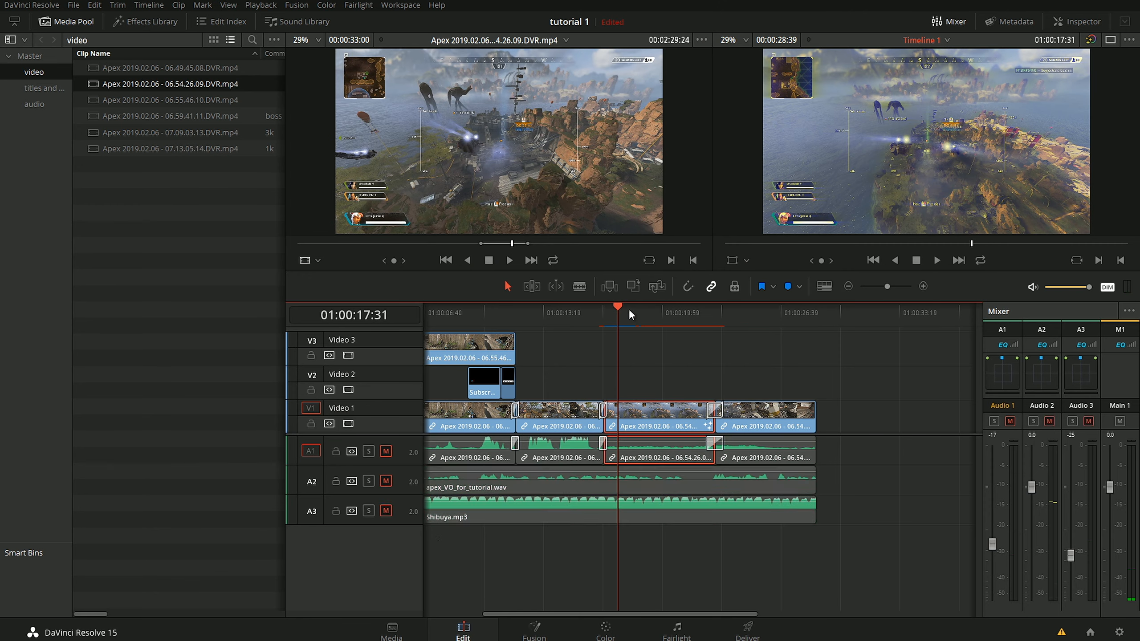
Step: Play the start of the Fusion clip repeatedly on the timeline to examine how the orange box and APEX text slide in
{"action": "left_click_drag", "start_coordinate": [629, 308], "coordinate": [615, 307]}
{"action": "key", "text": "space"}
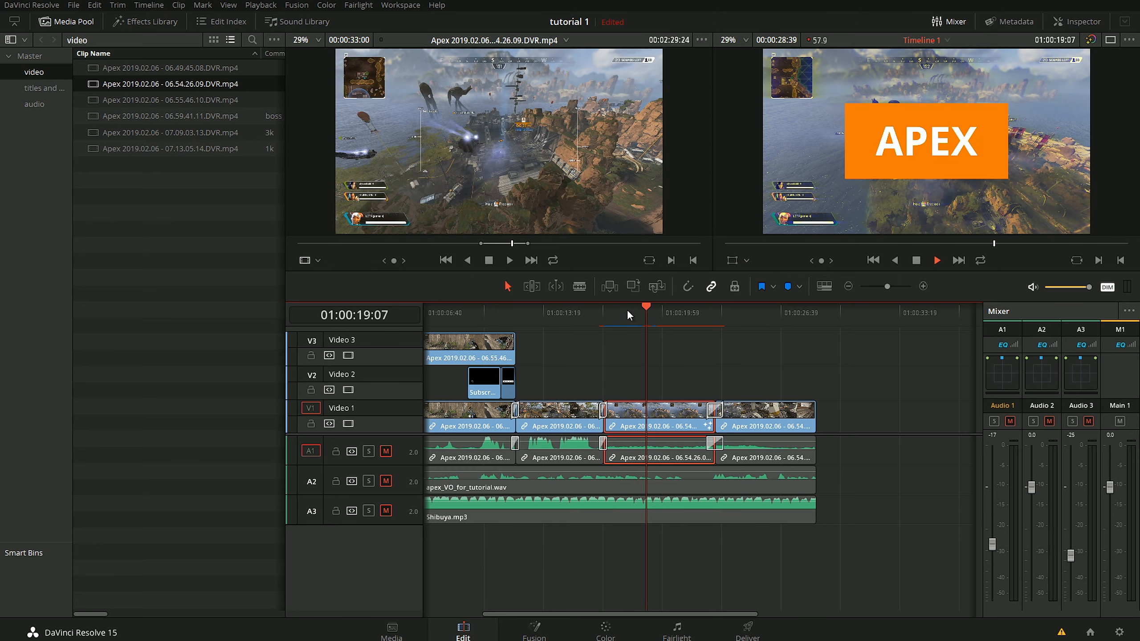
{"action": "left_click", "coordinate": [626, 310]}
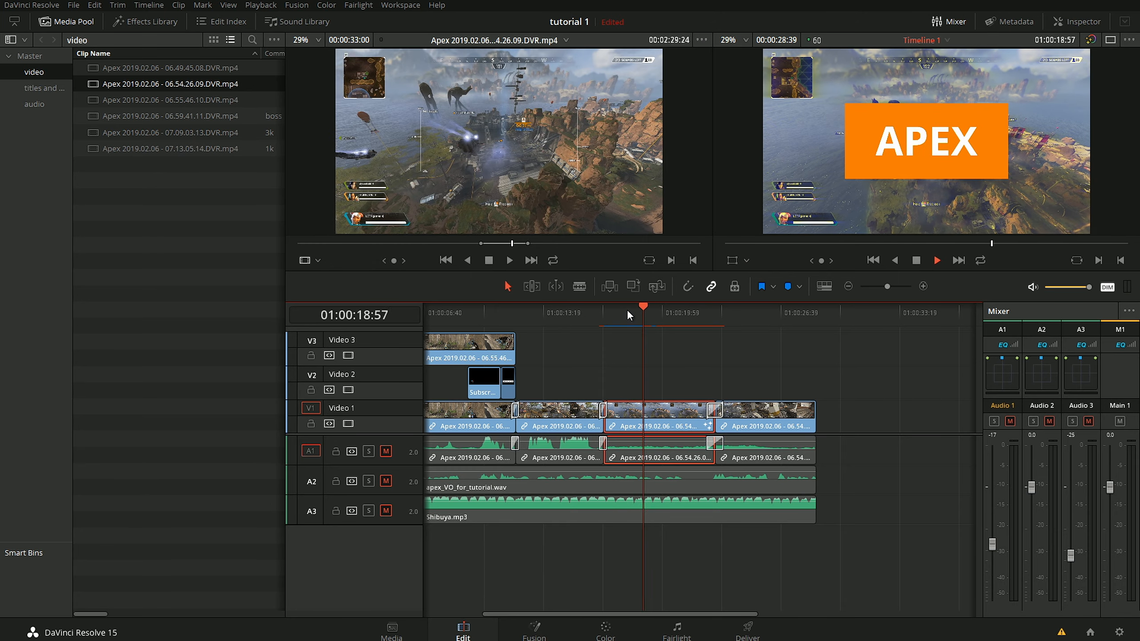
{"action": "left_click", "coordinate": [601, 308]}
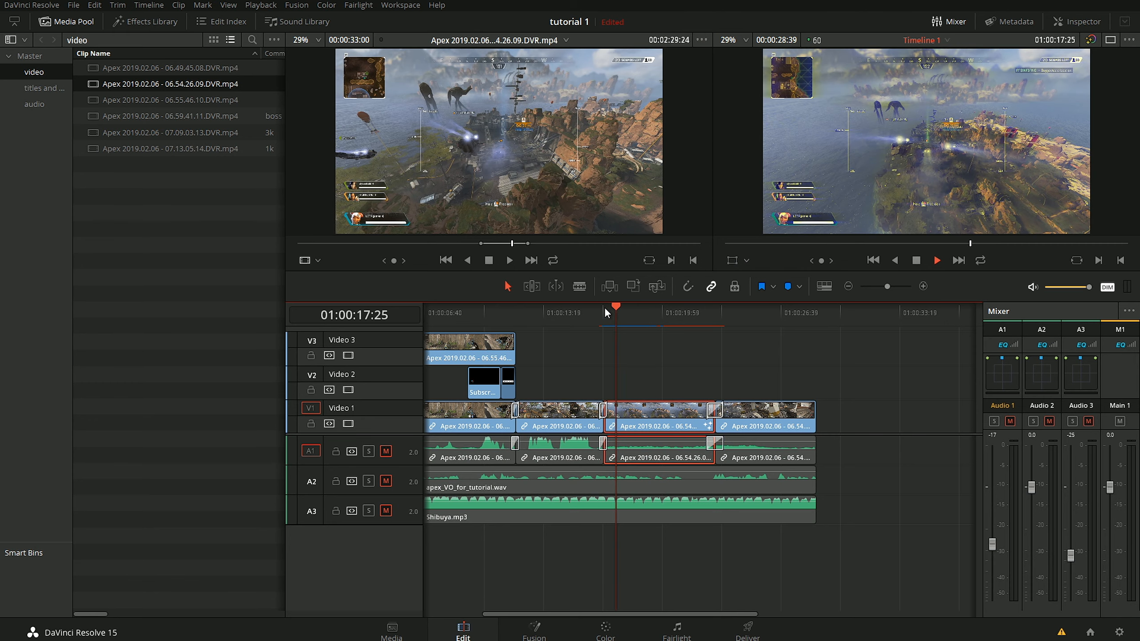
{"action": "left_click", "coordinate": [618, 309]}
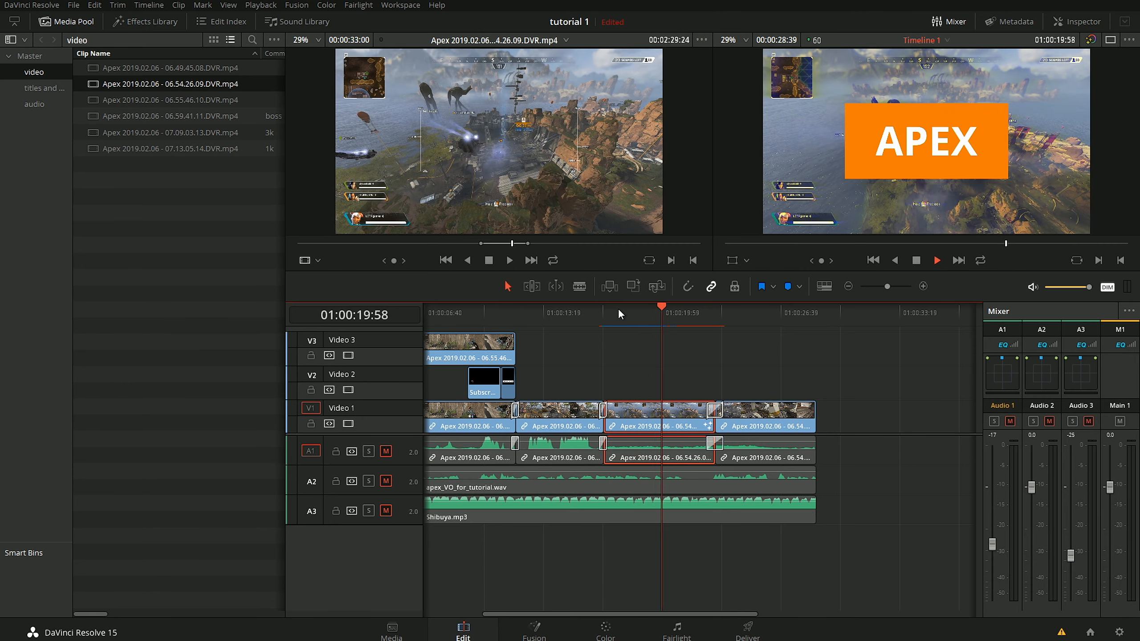
{"action": "left_click", "coordinate": [618, 308]}
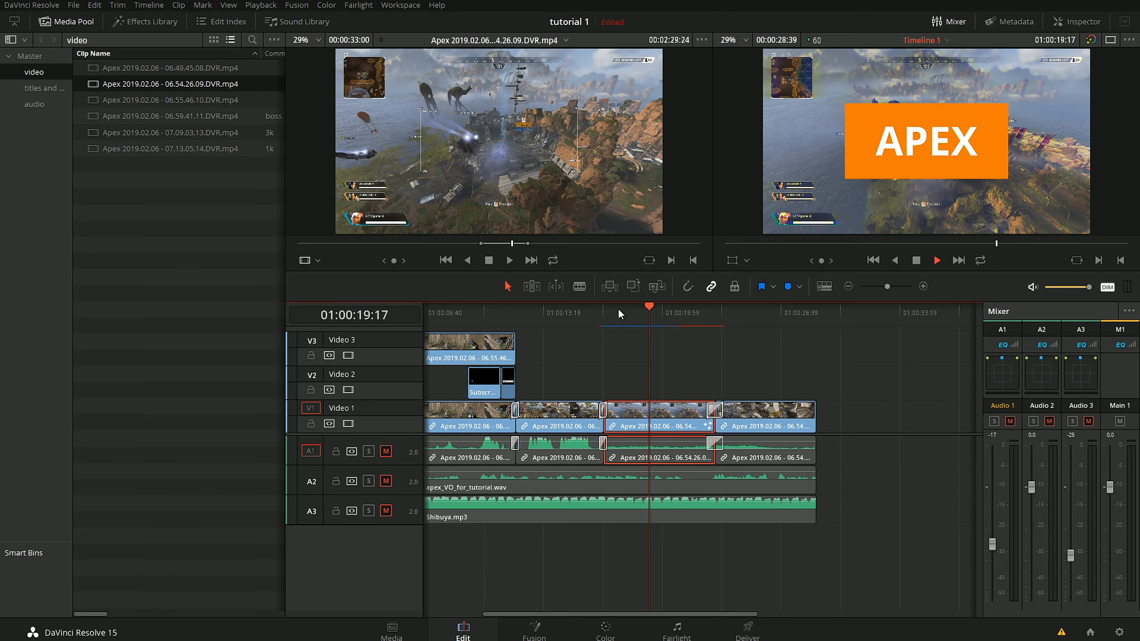
{"action": "left_click", "coordinate": [617, 308]}
{"action": "left_click", "coordinate": [618, 309]}
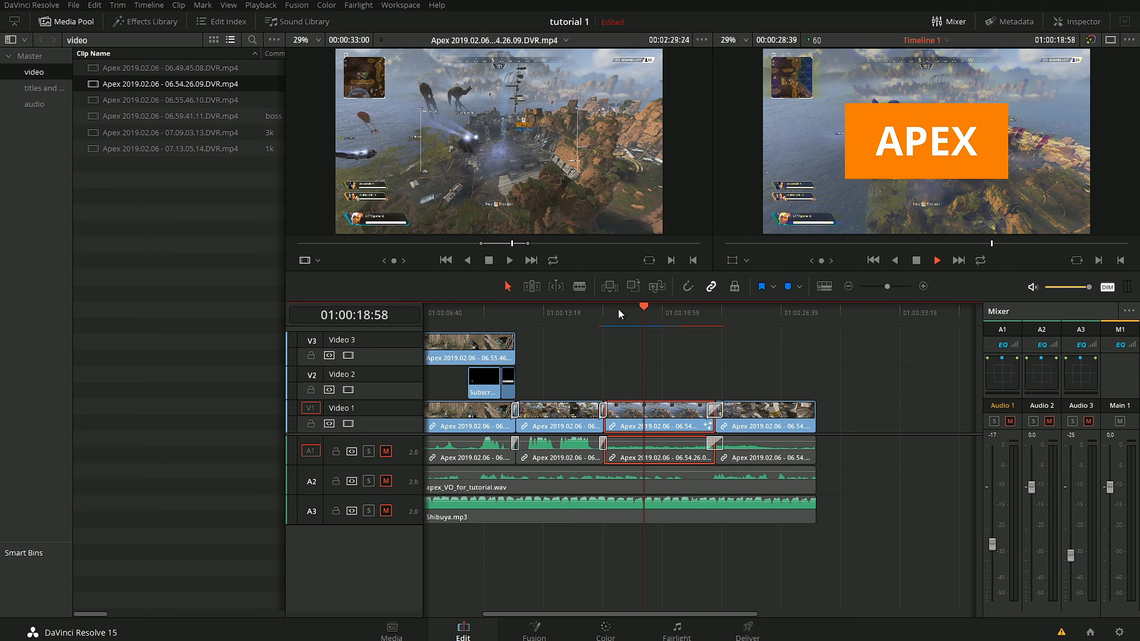
{"action": "left_click", "coordinate": [618, 309]}
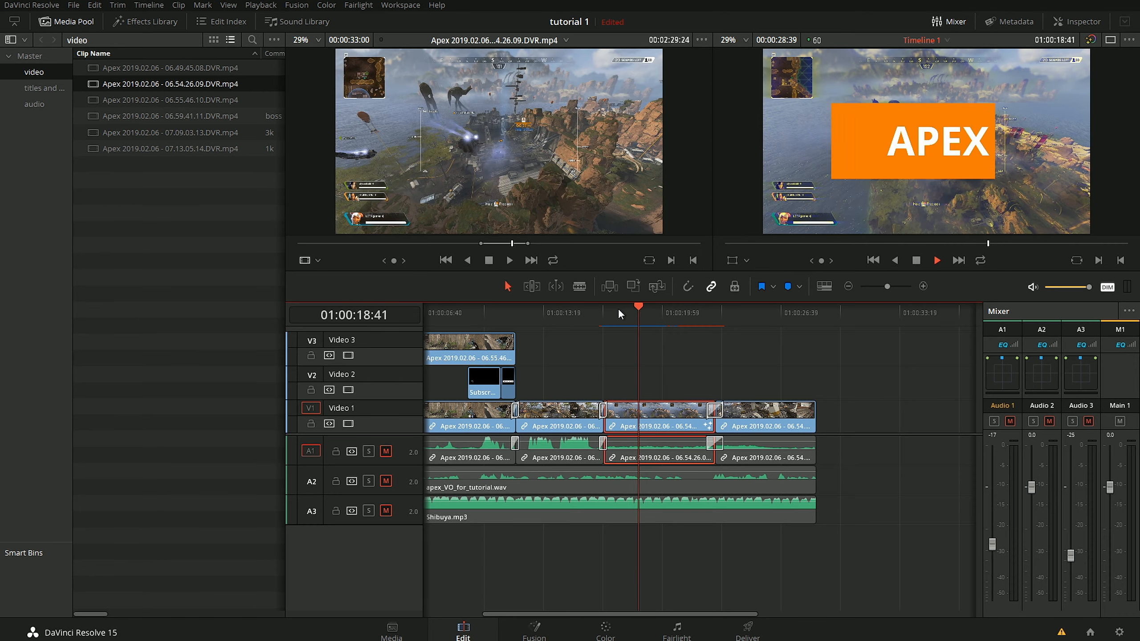
{"action": "left_click", "coordinate": [618, 308]}
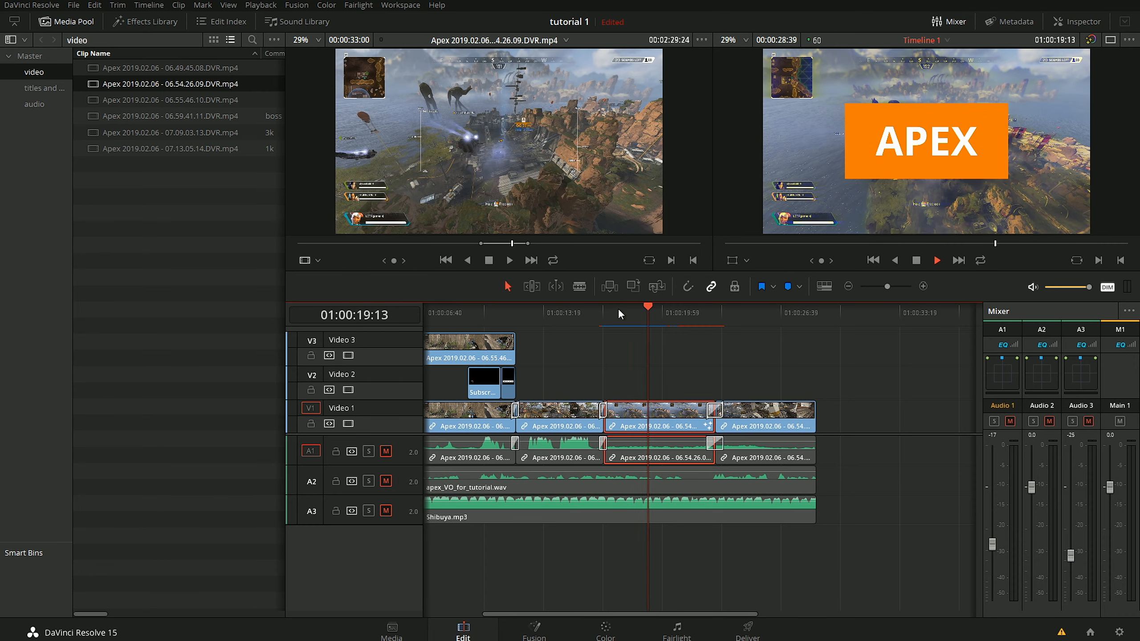
{"action": "left_click", "coordinate": [618, 308]}
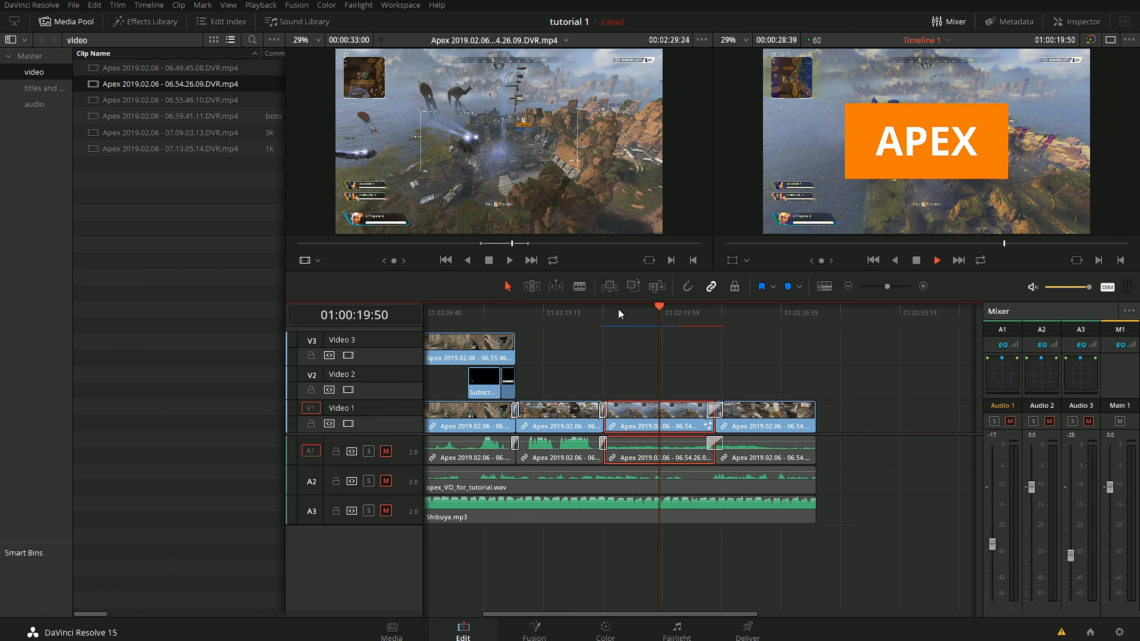
{"action": "left_click", "coordinate": [618, 309]}
{"action": "key", "text": "space"}
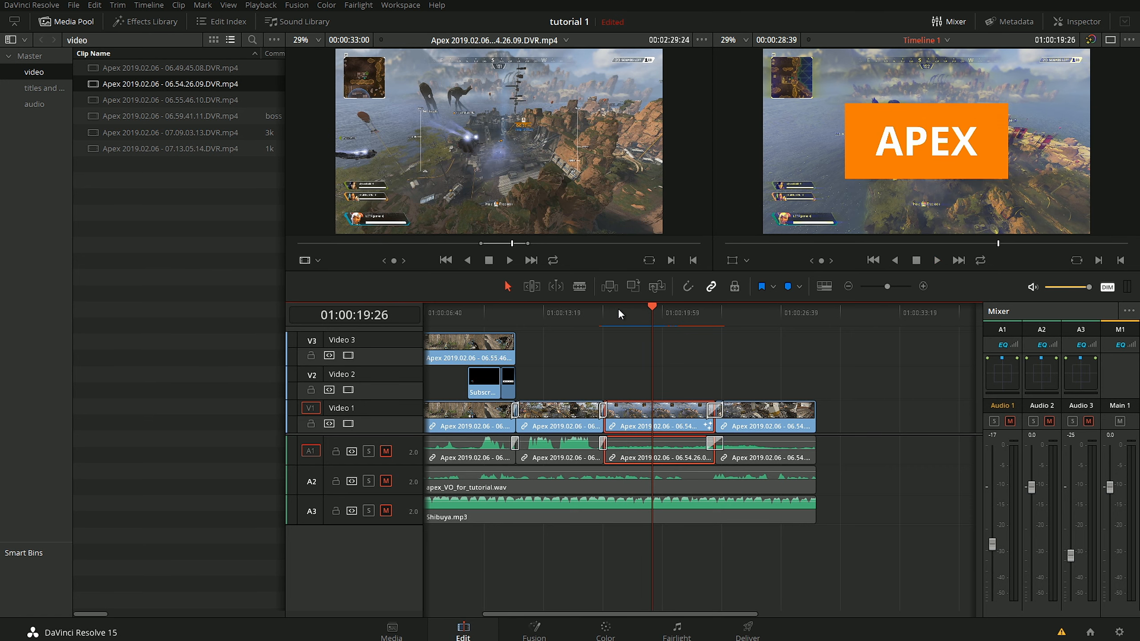
Step: Return to the Fusion page and replace the keyframe editor with the Spline editor showing both Transform displacement curves
{"action": "left_click", "coordinate": [534, 630]}
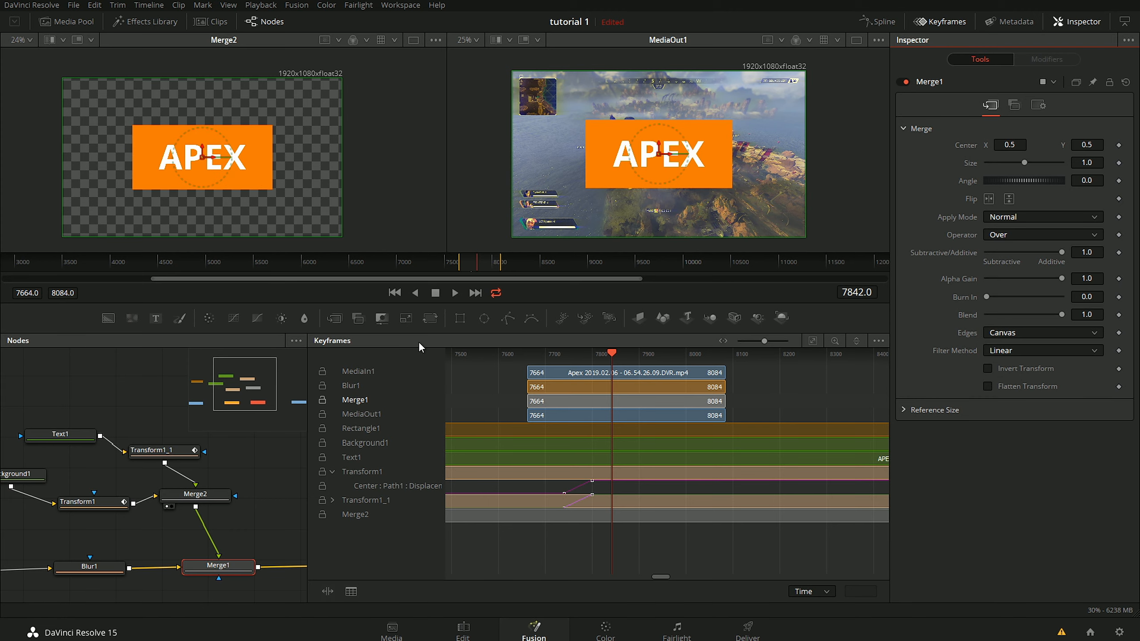
{"action": "mouse_move", "coordinate": [518, 397]}
{"action": "left_mouse_down"}
{"action": "mouse_move", "coordinate": [562, 400]}
{"action": "mouse_move", "coordinate": [499, 408]}
{"action": "left_mouse_up"}
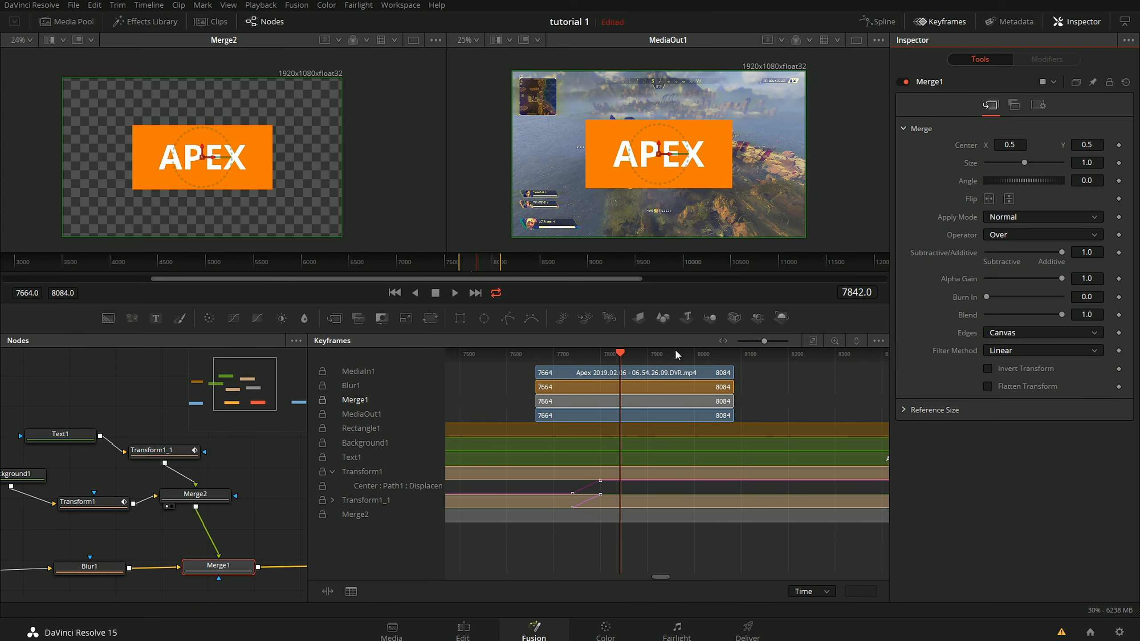
{"action": "left_click", "coordinate": [939, 21]}
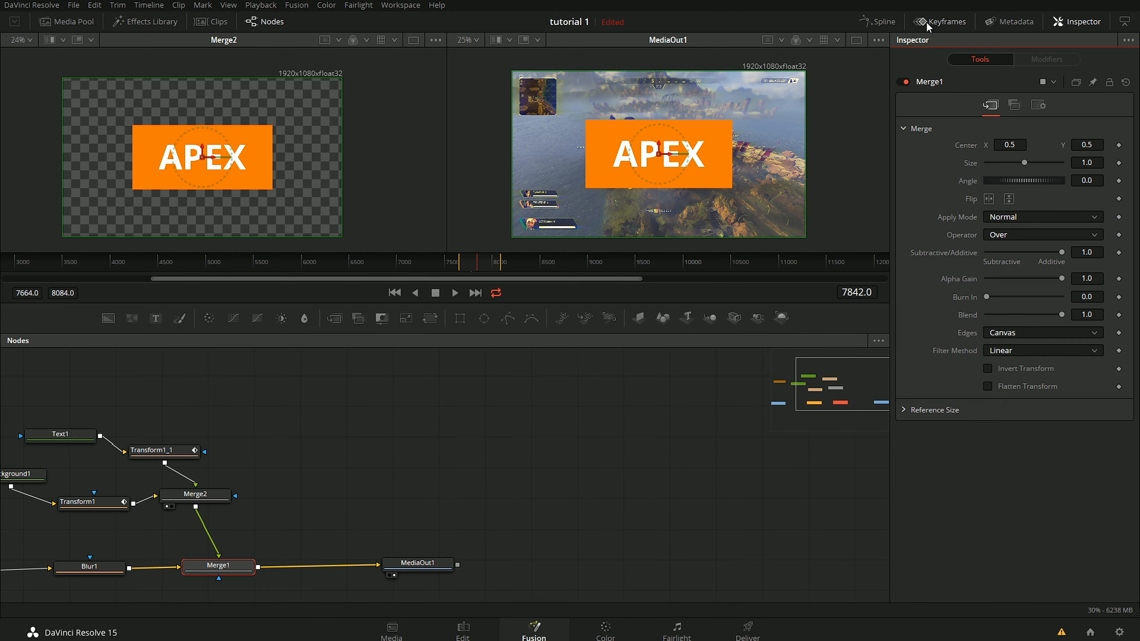
{"action": "left_click", "coordinate": [872, 22]}
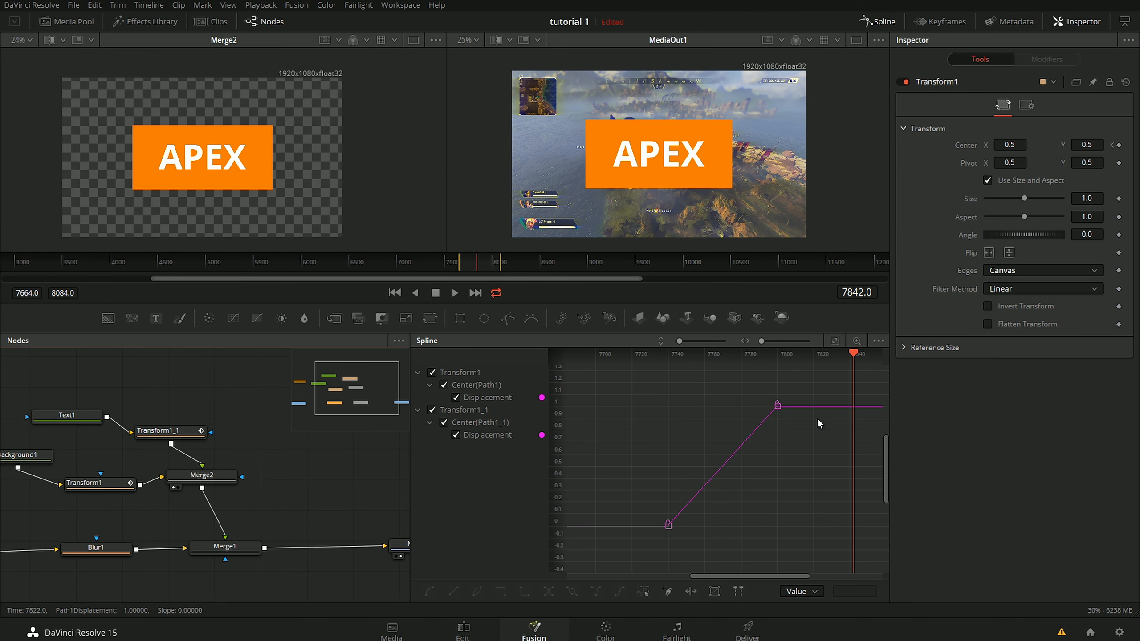
{"action": "left_click", "coordinate": [945, 22]}
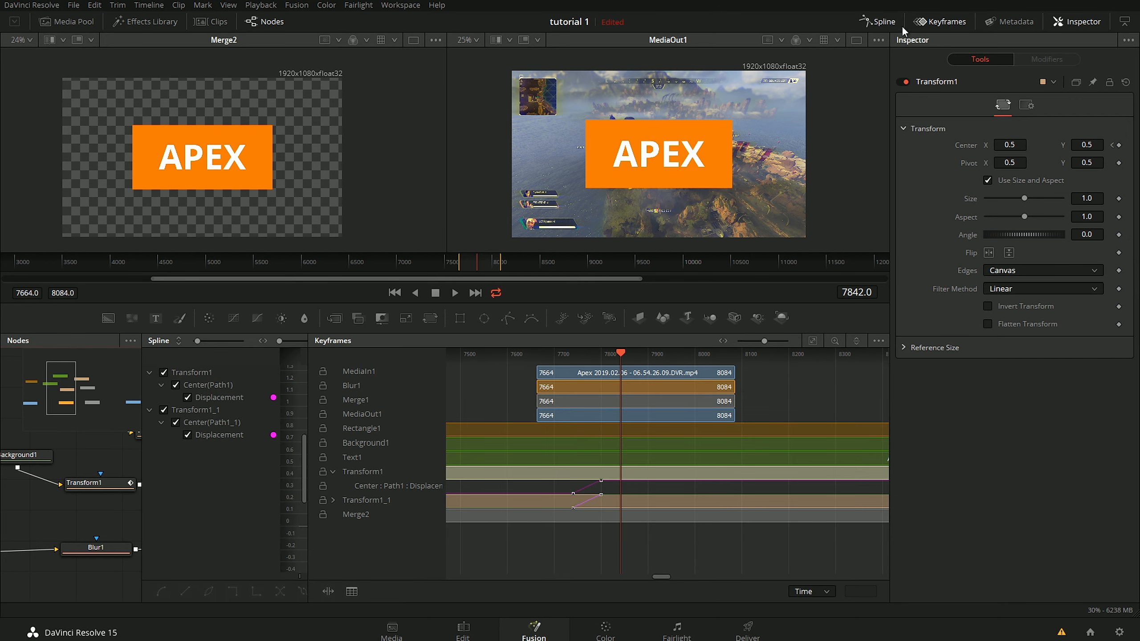
{"action": "left_click", "coordinate": [945, 22]}
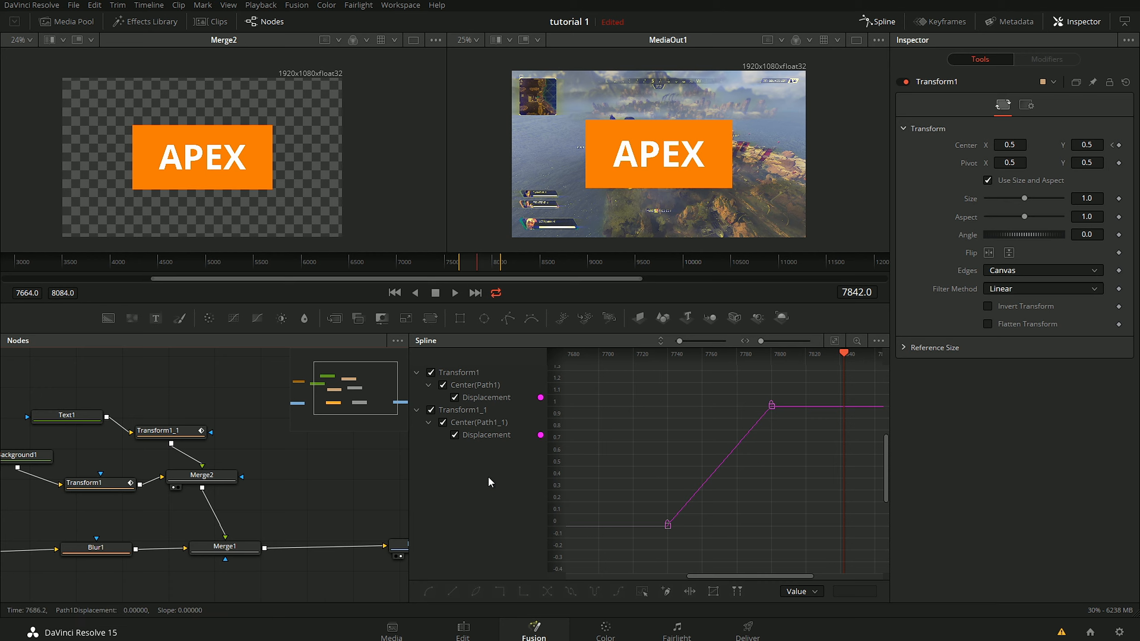
Step: Flatten the incoming handles of both displacement curves' end keyframes at frame 7800 so the motion eases to a stop
{"action": "left_click_drag", "start_coordinate": [804, 469], "coordinate": [723, 397]}
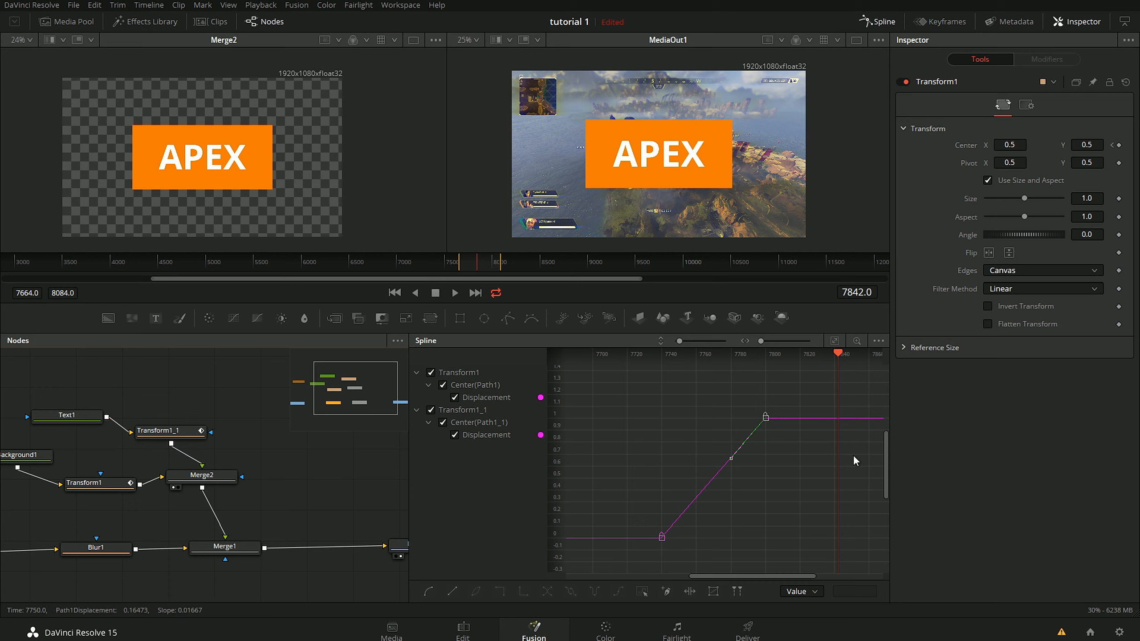
{"action": "left_click_drag", "start_coordinate": [729, 461], "coordinate": [683, 424]}
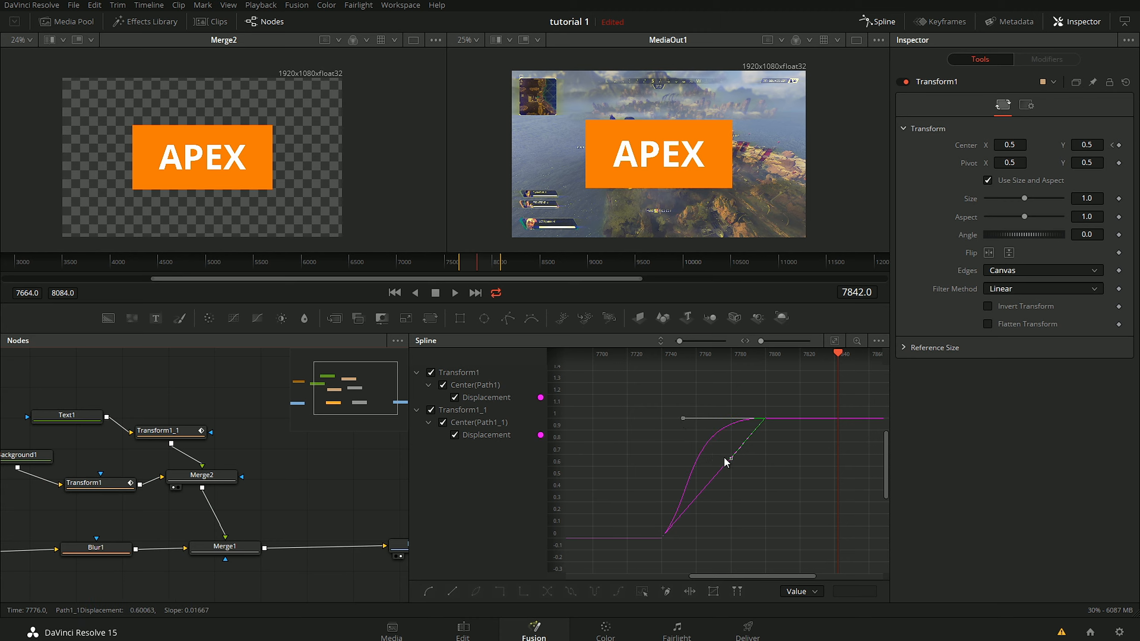
{"action": "left_click_drag", "start_coordinate": [728, 463], "coordinate": [681, 424]}
Step: Steepen the outgoing handles of both displacement curves at the frame 7740 keyframes so the movement starts quickly
{"action": "left_click_drag", "start_coordinate": [701, 498], "coordinate": [670, 489]}
{"action": "left_click", "coordinate": [658, 528]}
{"action": "left_click_drag", "start_coordinate": [742, 501], "coordinate": [767, 502]}
{"action": "scroll", "coordinate": [750, 503], "scroll_direction": "up", "scroll_amount": 1}
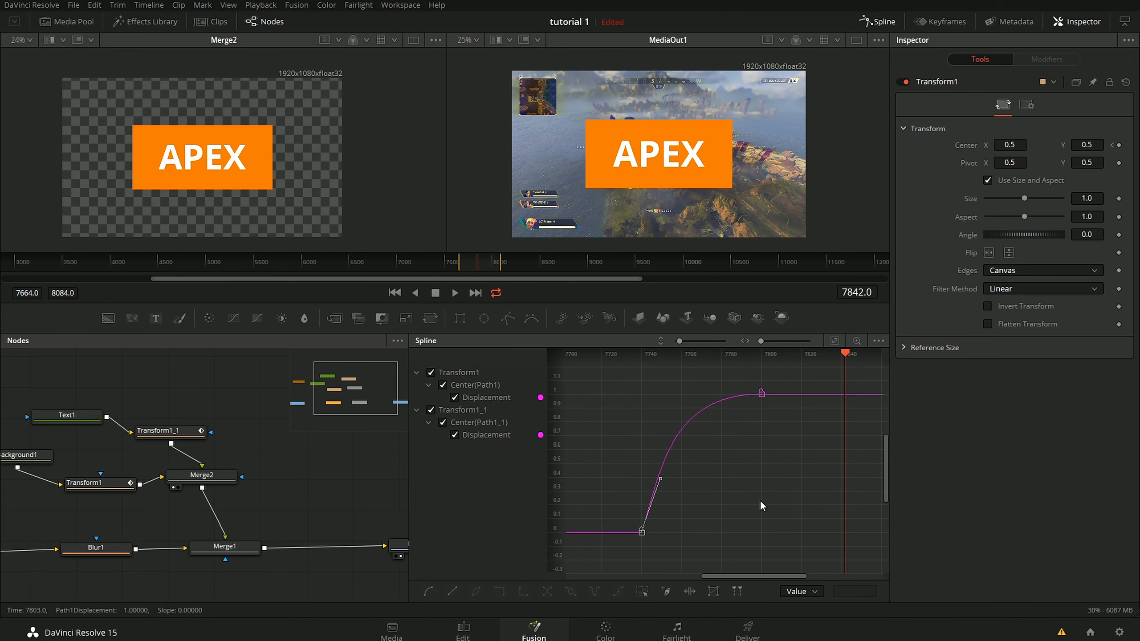
{"action": "left_click", "coordinate": [650, 536]}
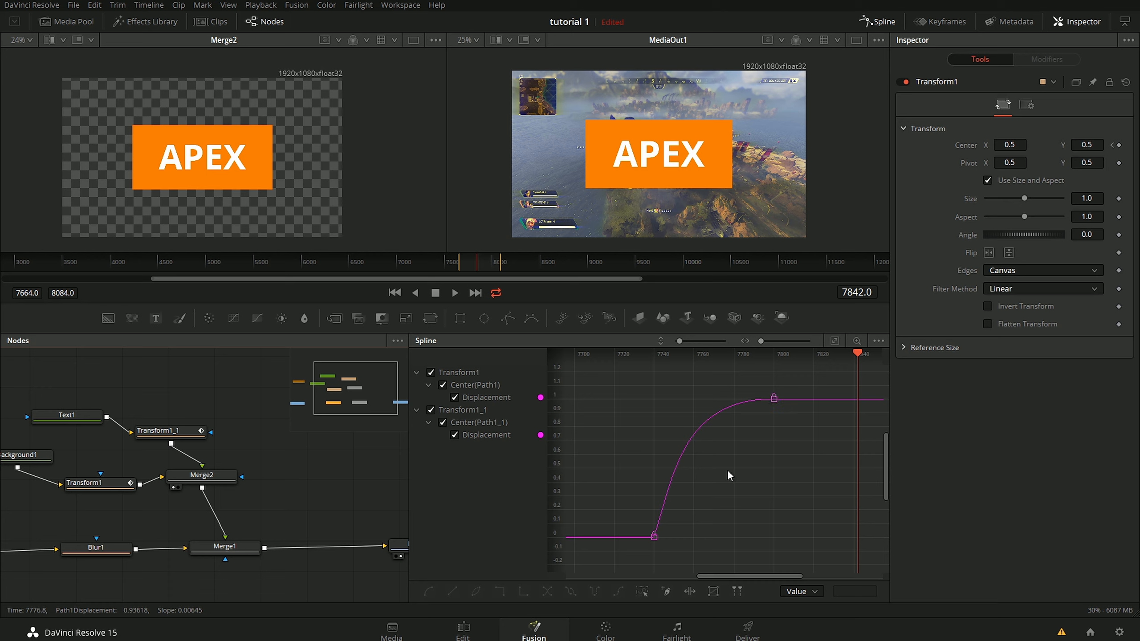
Step: Check the eased motion at frame 7795 and play the start of the title clip on the Edit page's timeline
{"action": "left_click_drag", "start_coordinate": [858, 358], "coordinate": [764, 375]}
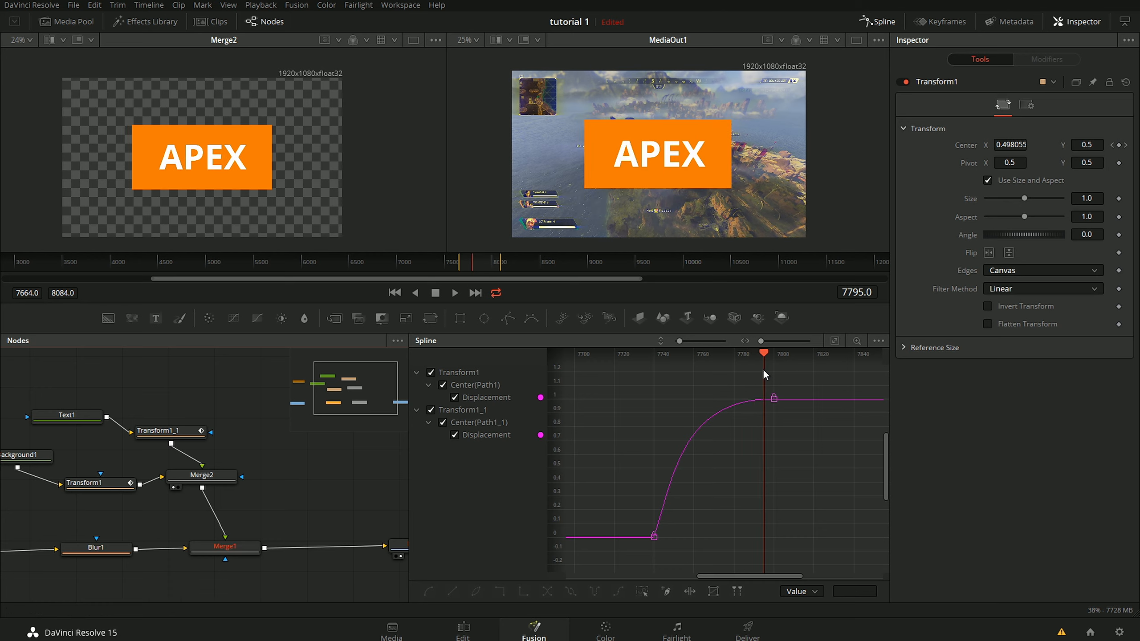
{"action": "left_click", "coordinate": [473, 629]}
{"action": "left_click_drag", "start_coordinate": [611, 308], "coordinate": [607, 307]}
{"action": "key", "text": "space"}
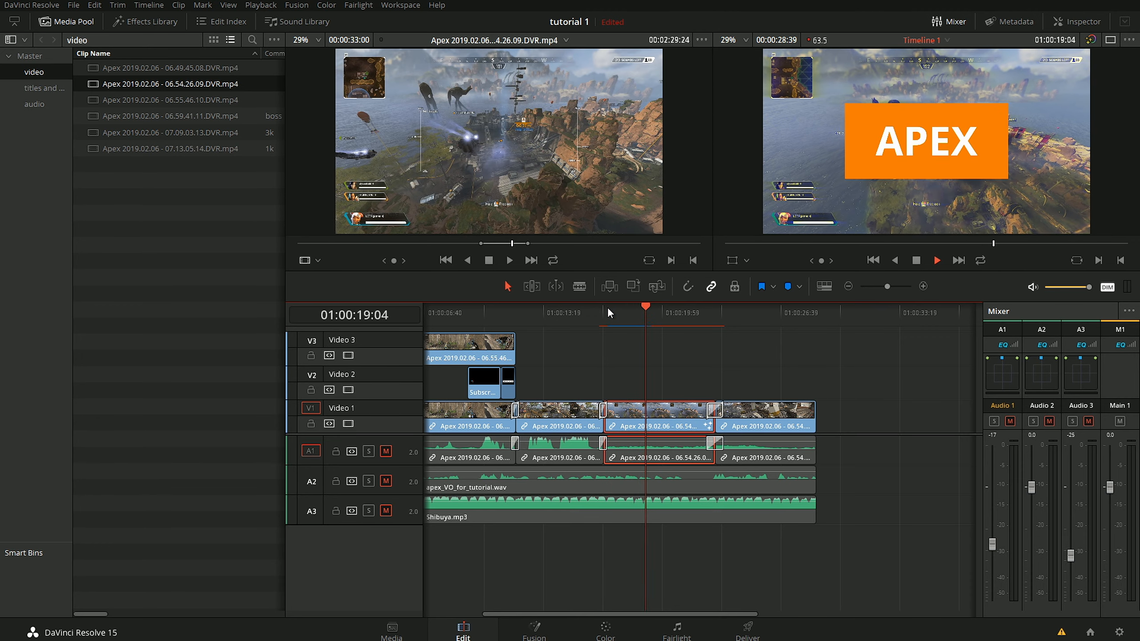
Step: Return to the Fusion page, select both Transform nodes and enable Motion Blur on the APEX text's Transform1_1 node
{"action": "left_click", "coordinate": [614, 309]}
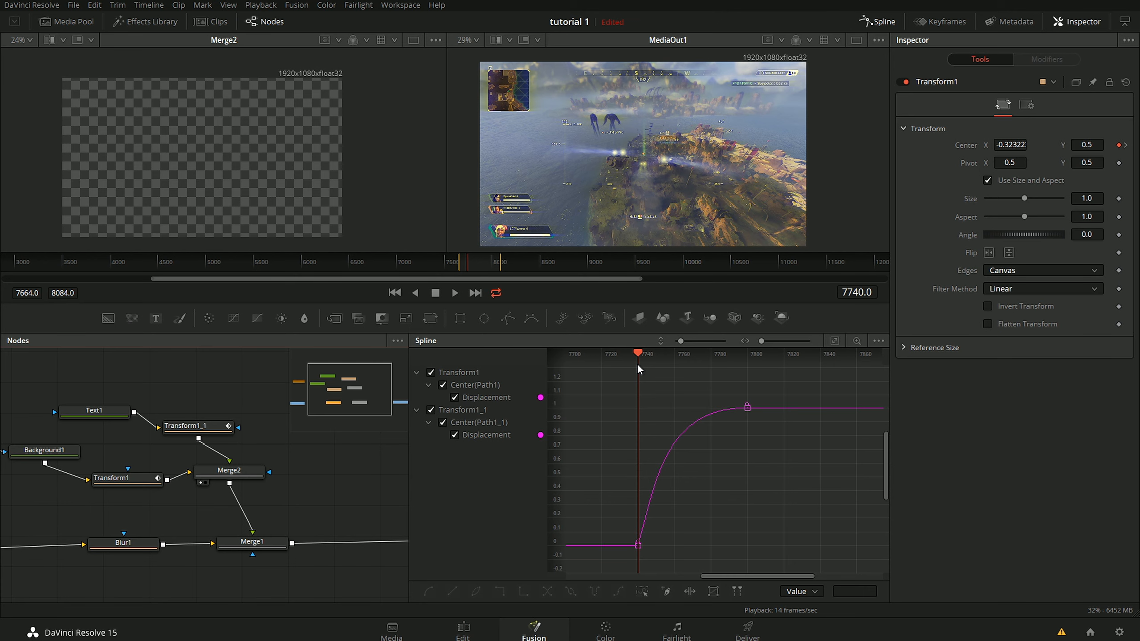
{"action": "left_click", "coordinate": [206, 427]}
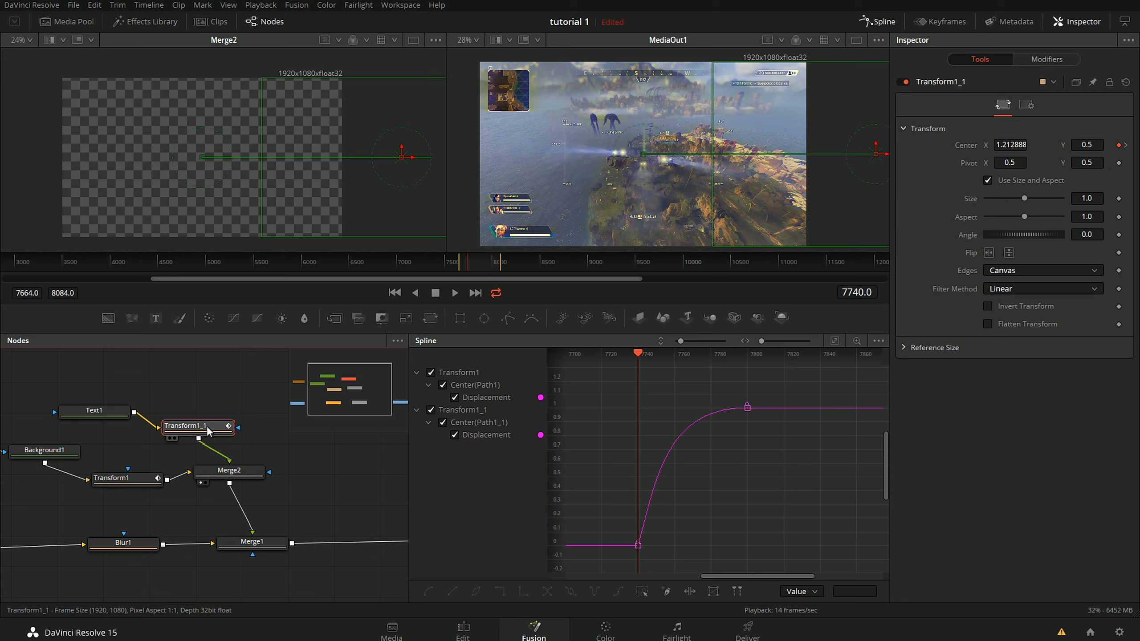
{"action": "left_click", "coordinate": [135, 480], "text": "ctrl"}
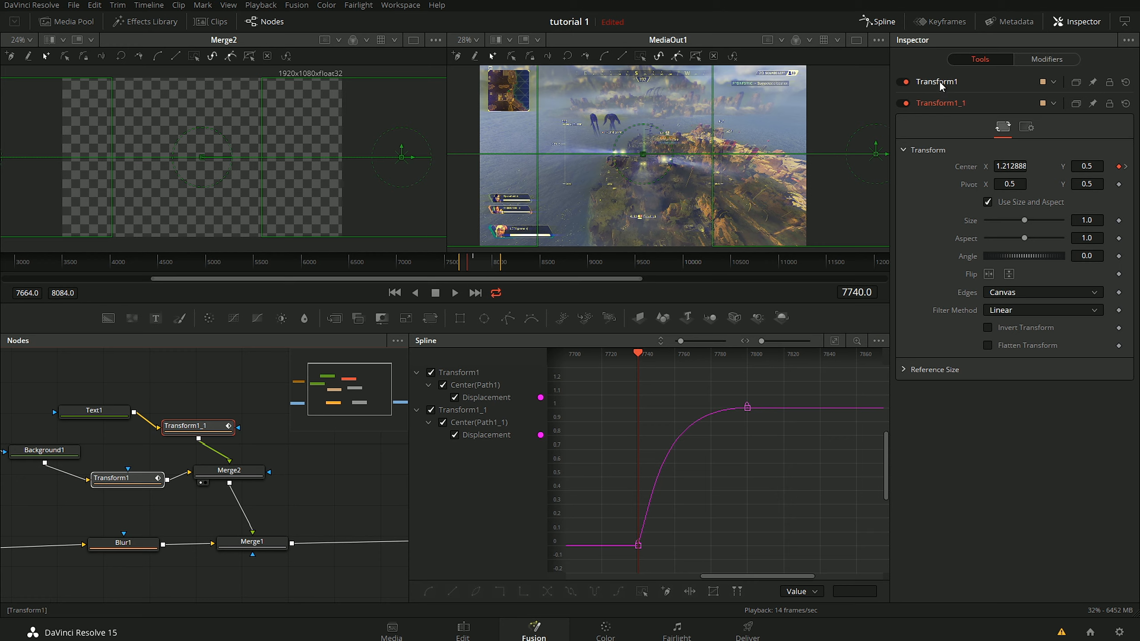
{"action": "left_click", "coordinate": [1026, 128]}
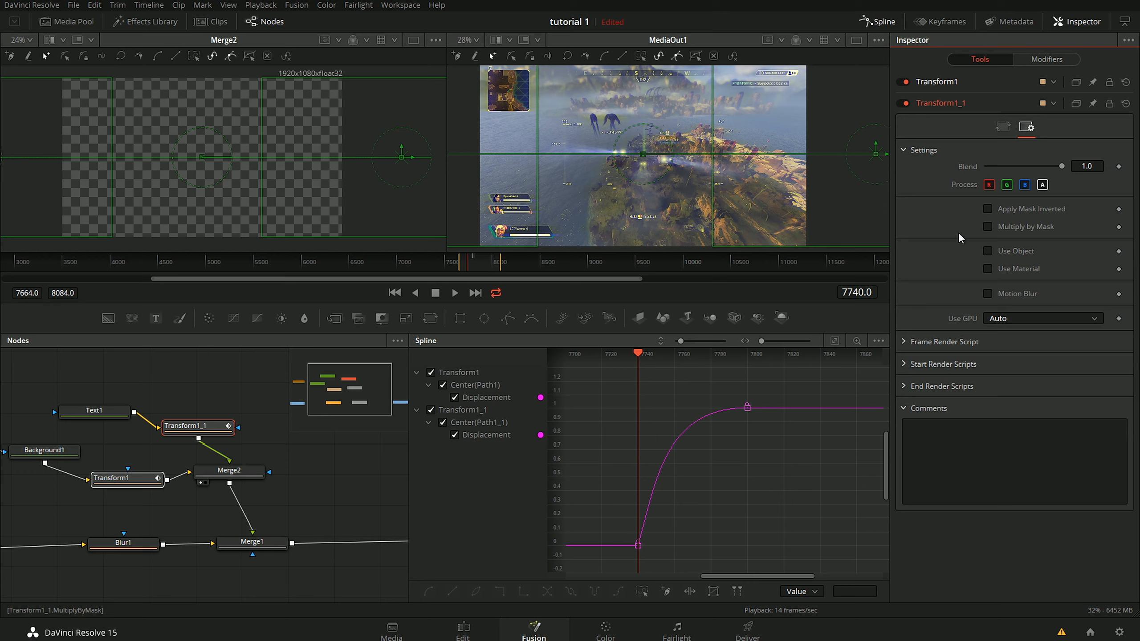
{"action": "left_click", "coordinate": [993, 294]}
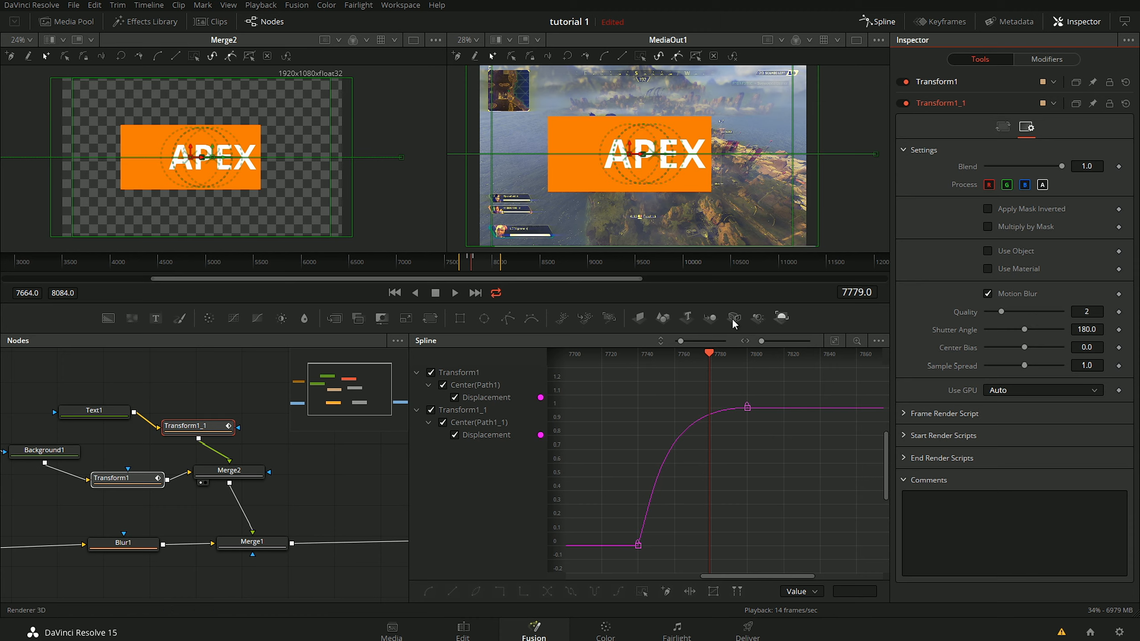
Step: Enable Motion Blur on the orange box's Transform1 node as well and inspect the blurred edges at frame 7747
{"action": "left_click_drag", "start_coordinate": [708, 354], "coordinate": [651, 354]}
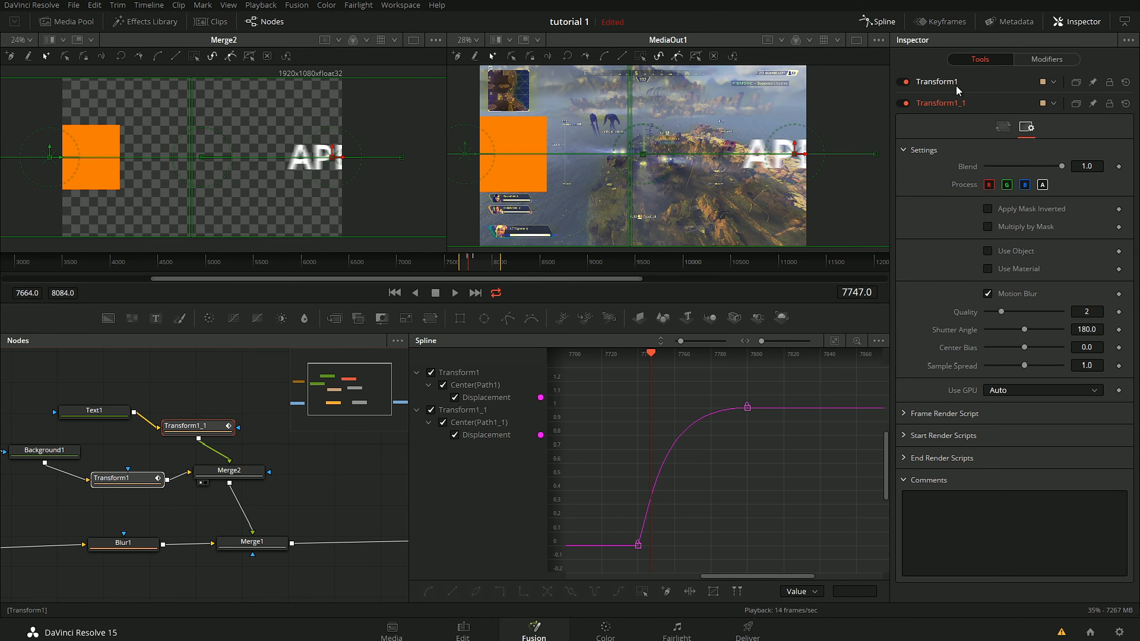
{"action": "left_click", "coordinate": [930, 81]}
{"action": "scroll", "coordinate": [792, 178], "scroll_direction": "up", "scroll_amount": 4}
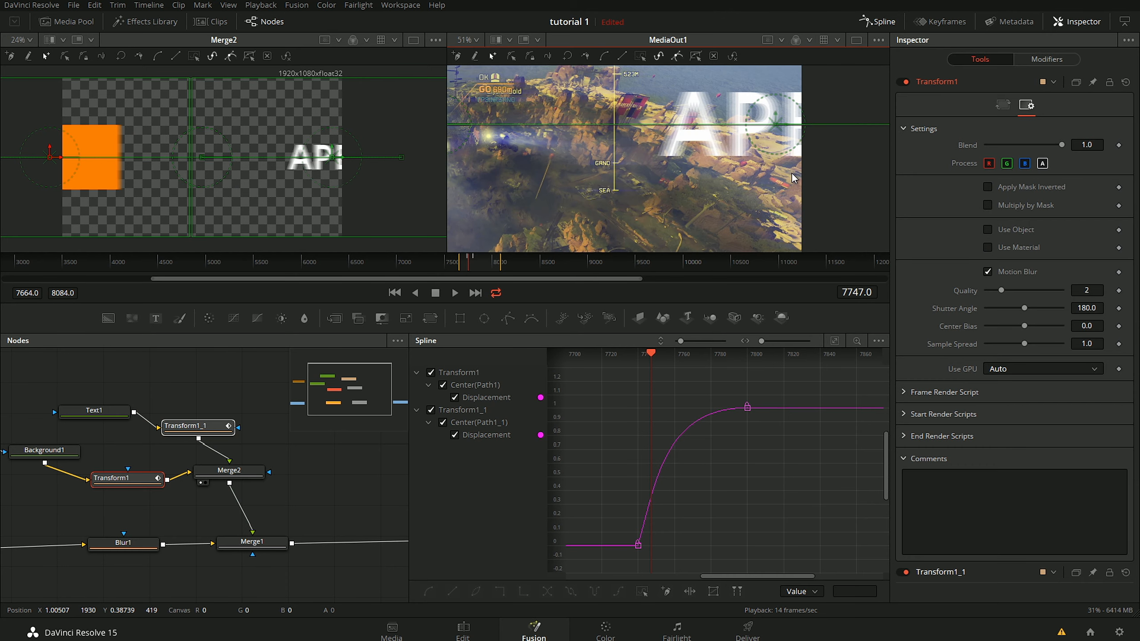
{"action": "scroll", "coordinate": [792, 178], "scroll_direction": "up", "scroll_amount": 3}
Step: Set the Motion Blur quality of Transform1_1 and Transform1 to 8 and compare the blur on the text and box
{"action": "left_click", "coordinate": [215, 422]}
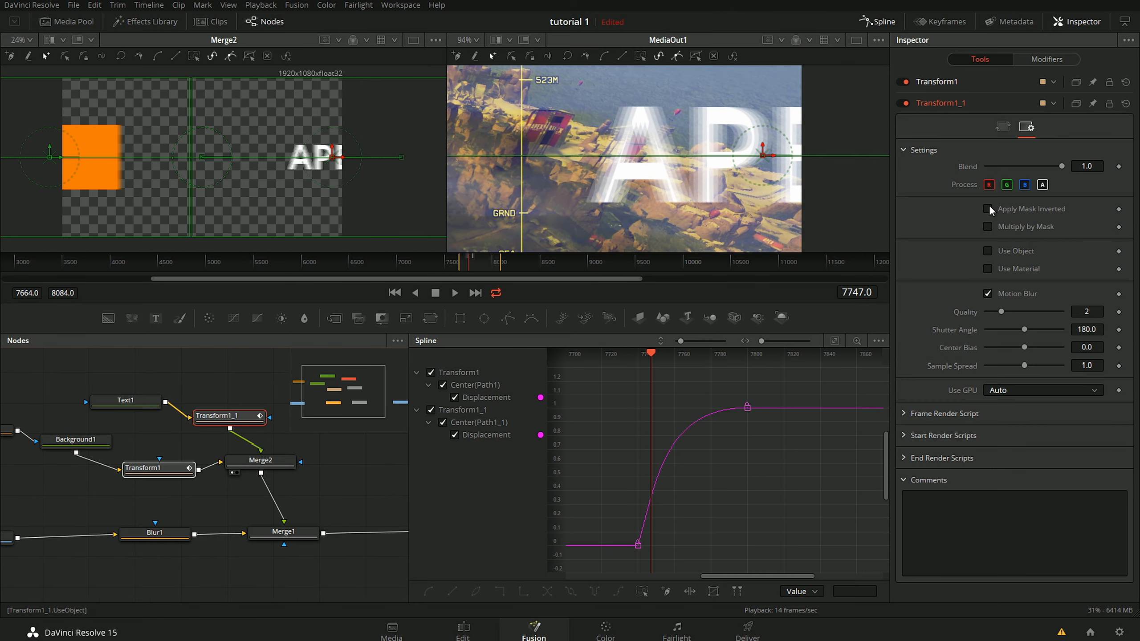
{"action": "left_click_drag", "start_coordinate": [1001, 312], "coordinate": [1047, 313]}
{"action": "left_click_drag", "start_coordinate": [502, 143], "coordinate": [703, 89]}
{"action": "left_click", "coordinate": [936, 82]}
{"action": "left_click_drag", "start_coordinate": [696, 195], "coordinate": [665, 202]}
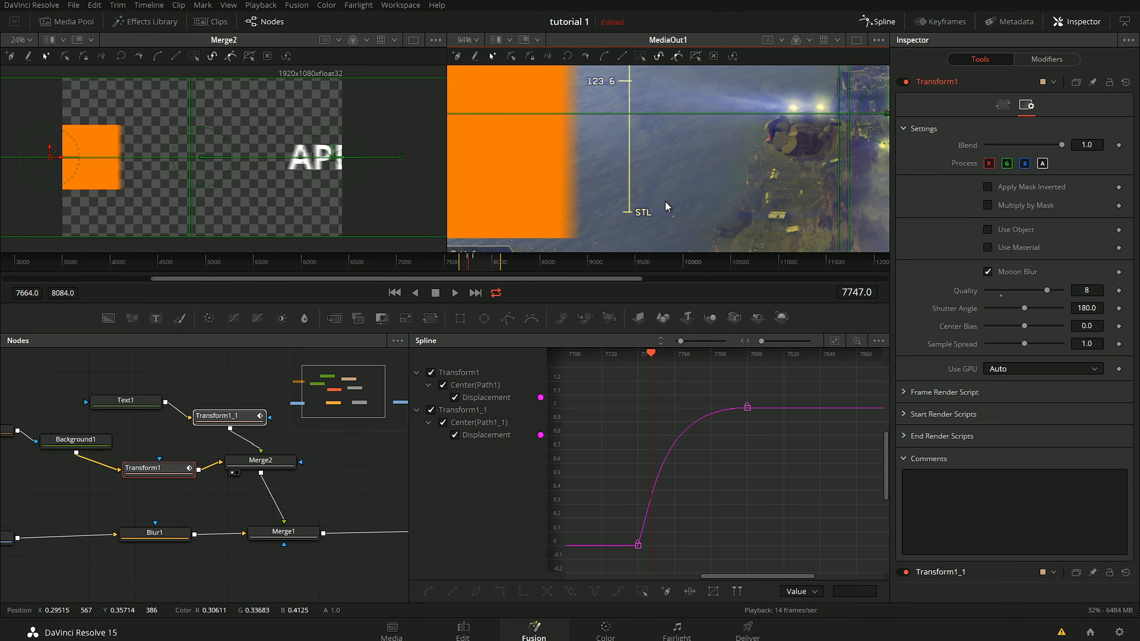
{"action": "scroll", "coordinate": [592, 189], "scroll_direction": "down", "scroll_amount": 5}
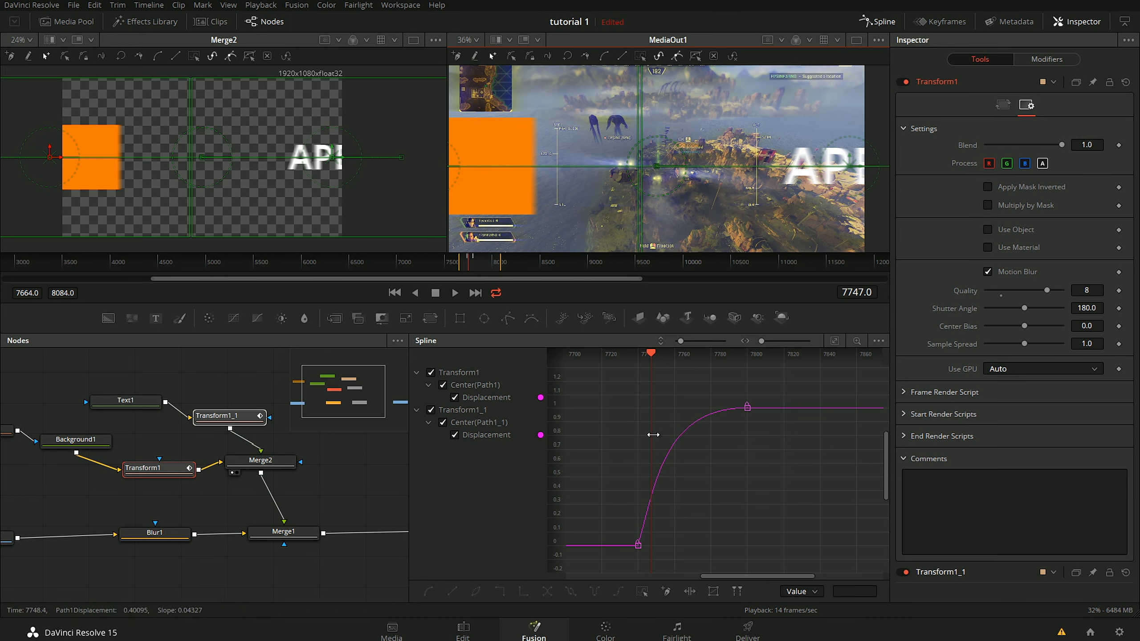
Step: Scrub the motion-blurred title animation between frames 7741 and 7787 with the viewer's transform overlays hidden
{"action": "left_click_drag", "start_coordinate": [650, 434], "coordinate": [640, 434]}
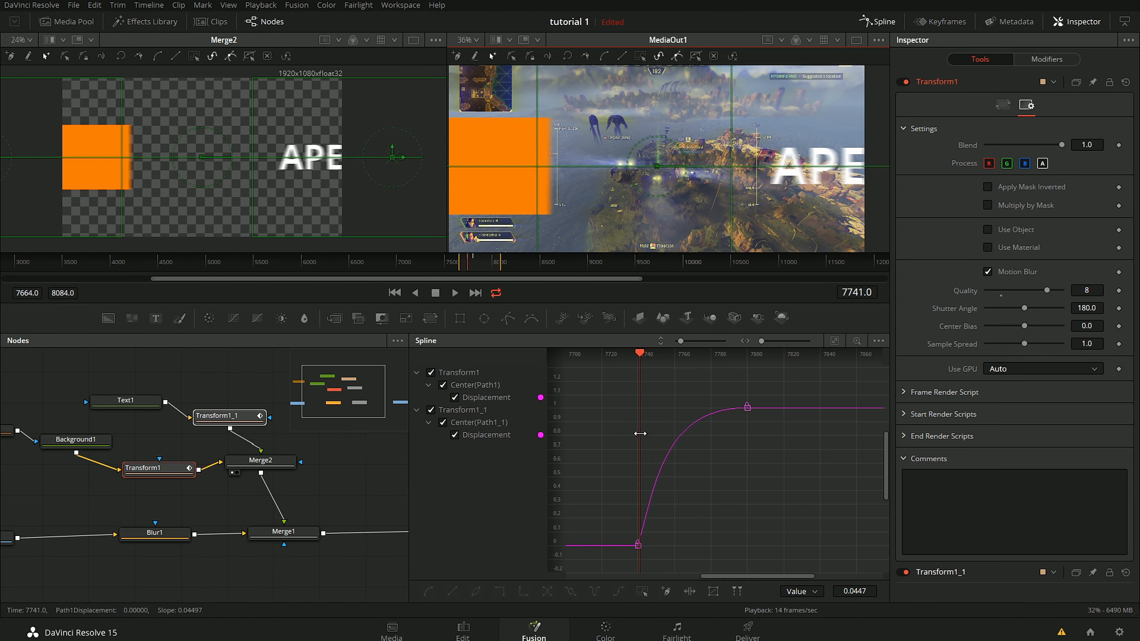
{"action": "left_click_drag", "start_coordinate": [640, 434], "coordinate": [653, 409]}
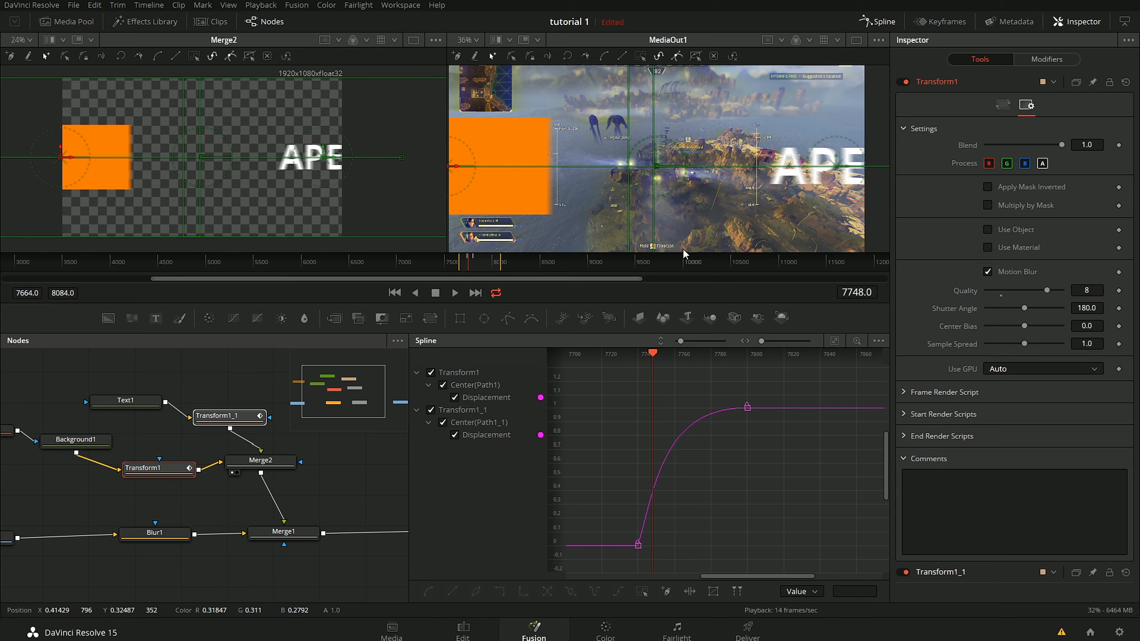
{"action": "left_click_drag", "start_coordinate": [653, 431], "coordinate": [697, 431]}
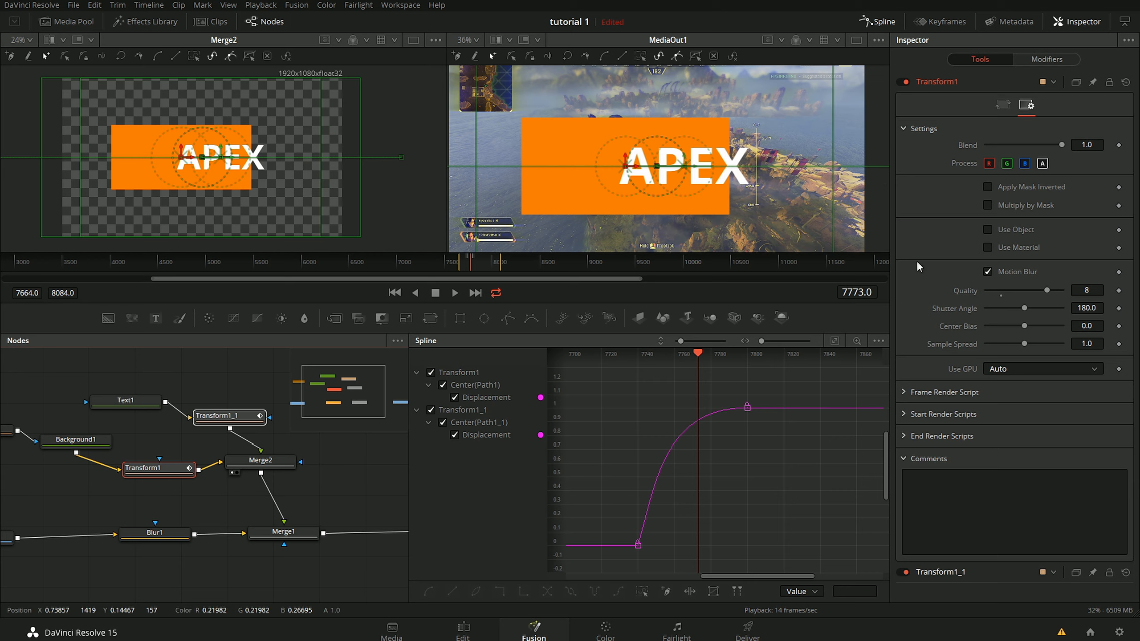
{"action": "left_click", "coordinate": [579, 172]}
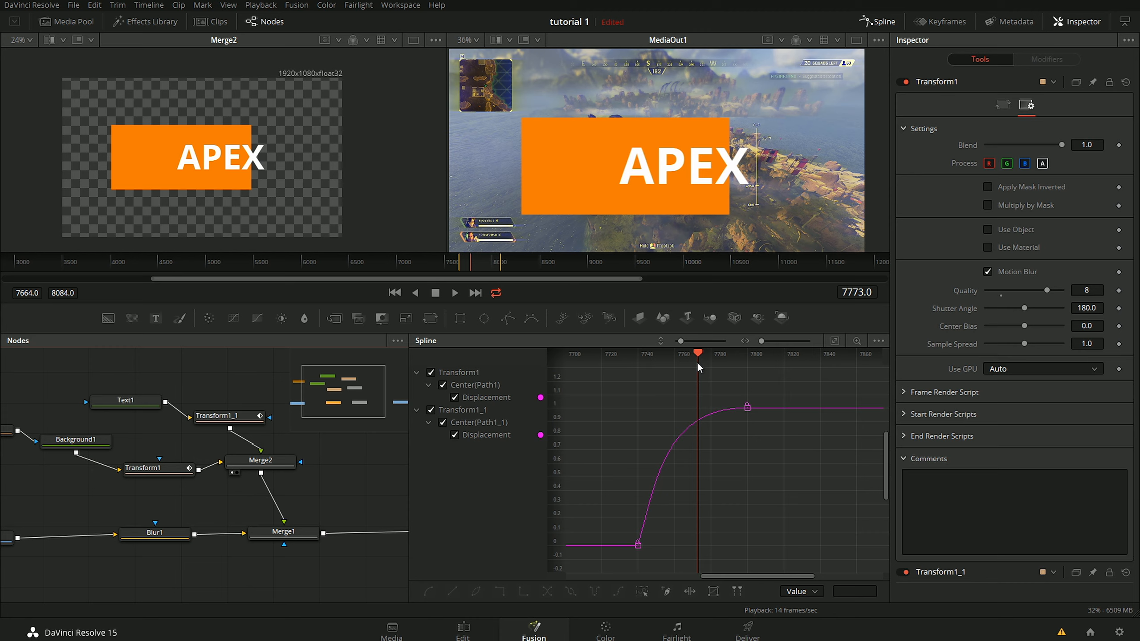
{"action": "left_click_drag", "start_coordinate": [697, 362], "coordinate": [723, 362]}
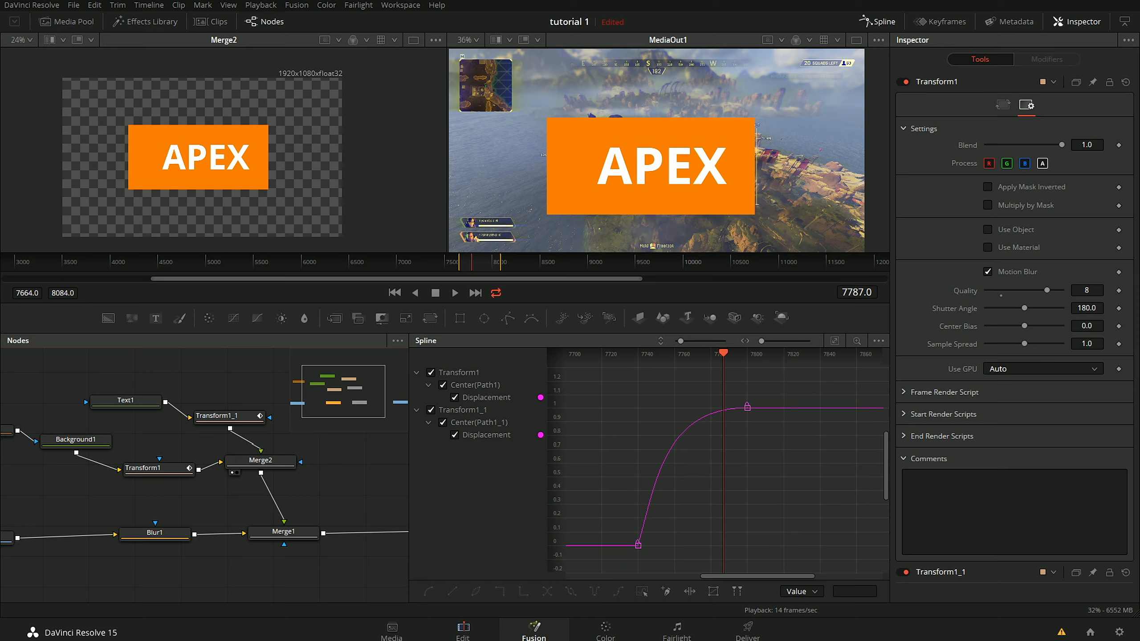
Step: Switch to the Edit page and replay the start of the title clip repeatedly to review the motion-blurred entrance
{"action": "left_click", "coordinate": [463, 634]}
{"action": "left_click_drag", "start_coordinate": [631, 312], "coordinate": [609, 312]}
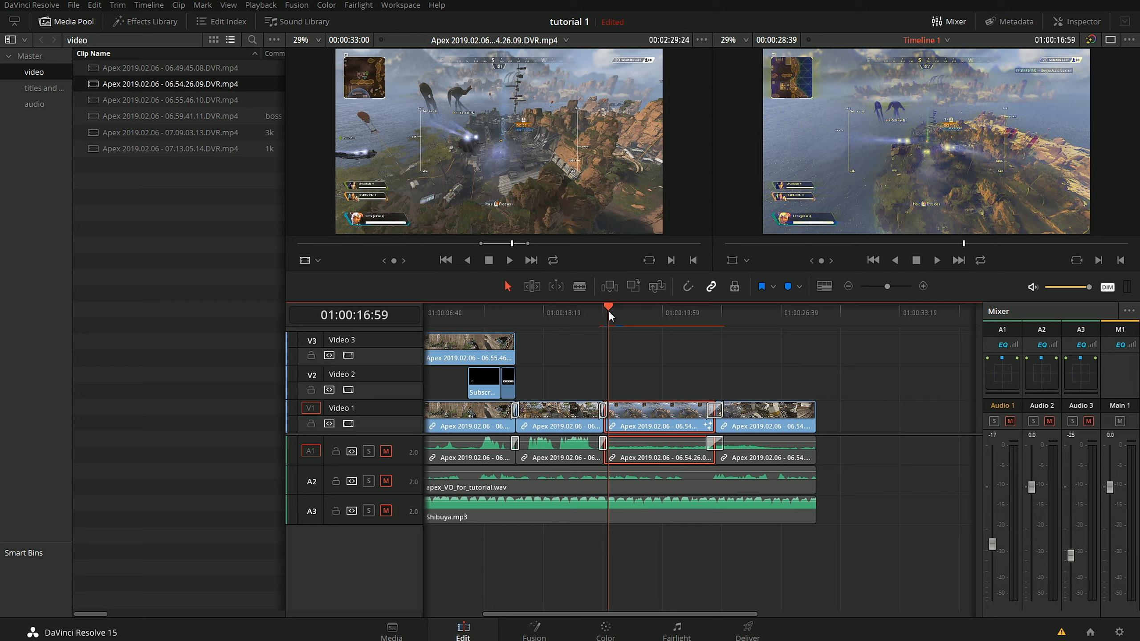
{"action": "left_click_drag", "start_coordinate": [608, 310], "coordinate": [612, 307]}
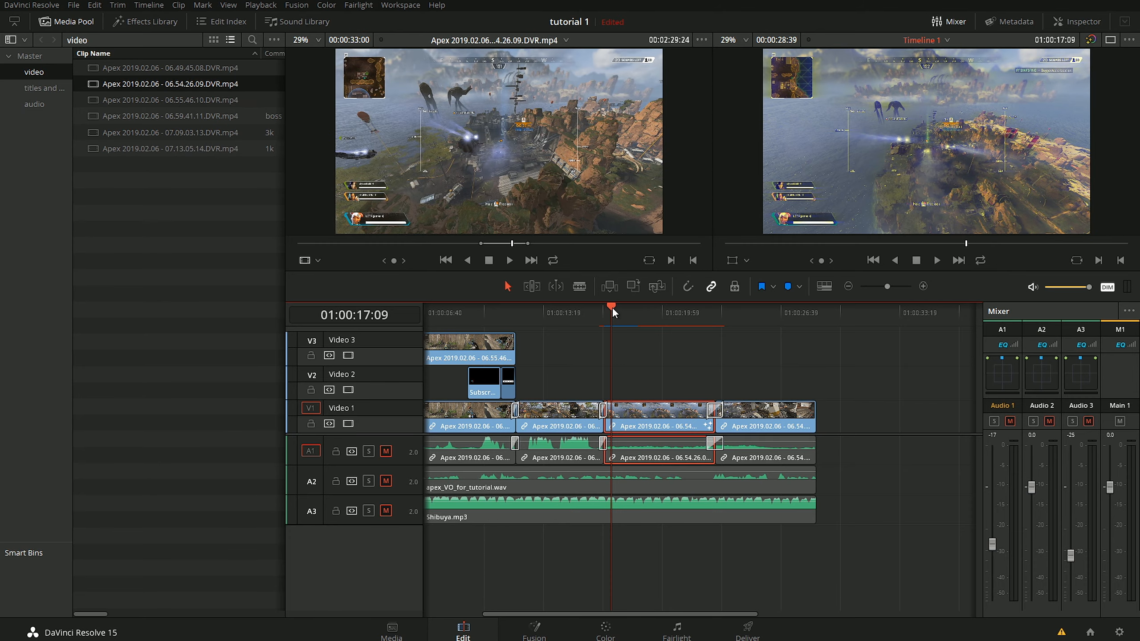
{"action": "key", "text": "space"}
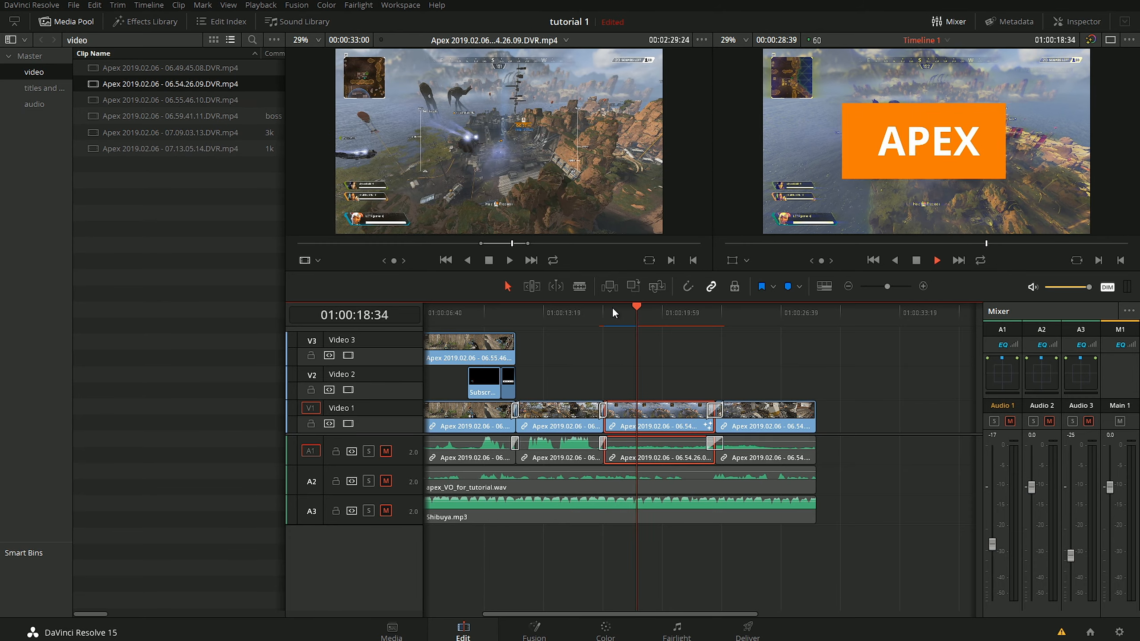
{"action": "left_click", "coordinate": [607, 306]}
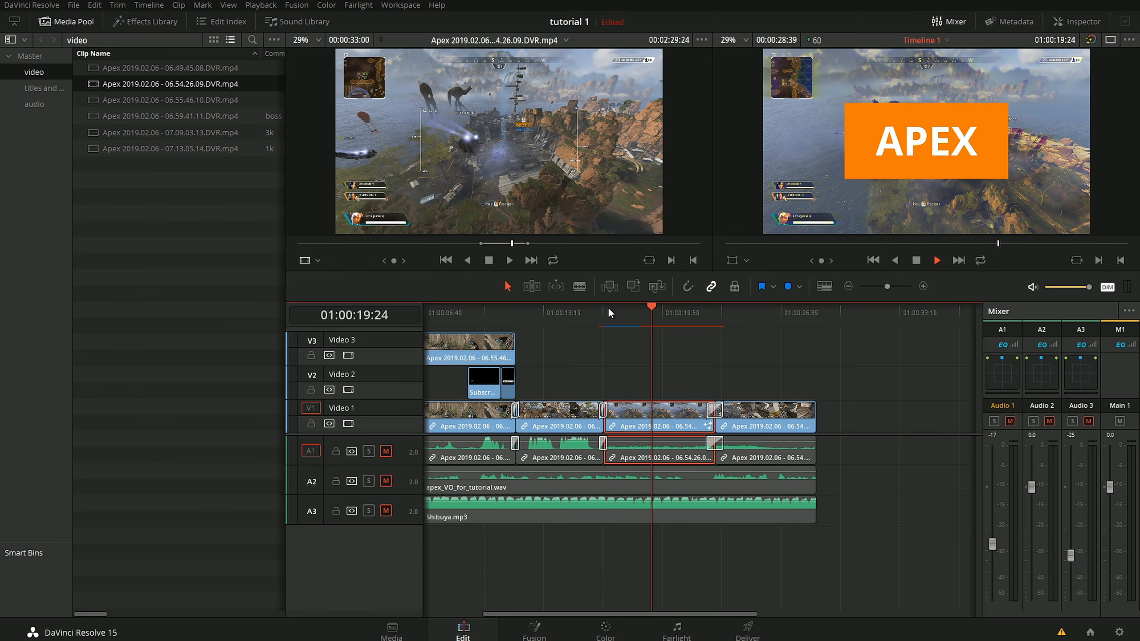
{"action": "left_click", "coordinate": [607, 306]}
{"action": "key", "text": "space"}
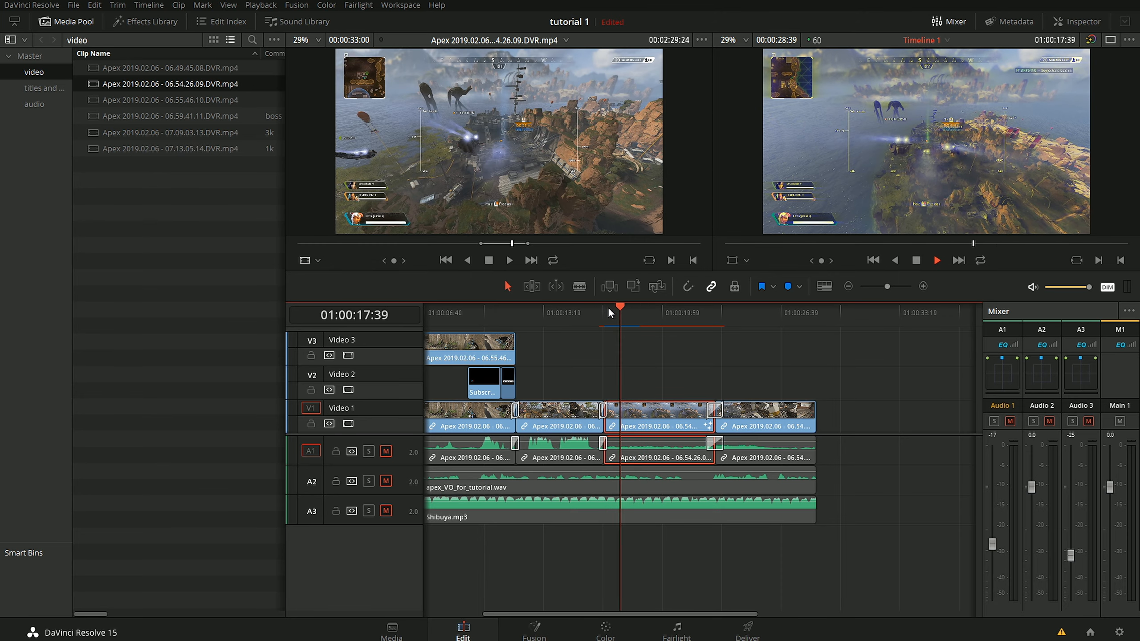
{"action": "left_click", "coordinate": [607, 307]}
{"action": "key", "text": "space"}
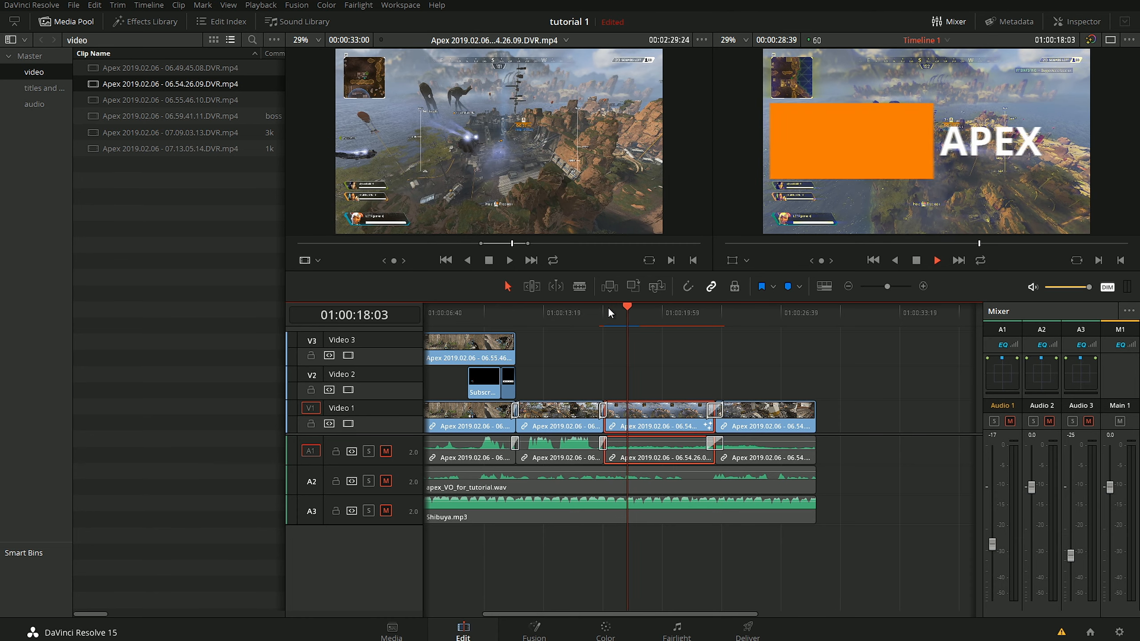
{"action": "left_click", "coordinate": [608, 310]}
{"action": "key", "text": "space"}
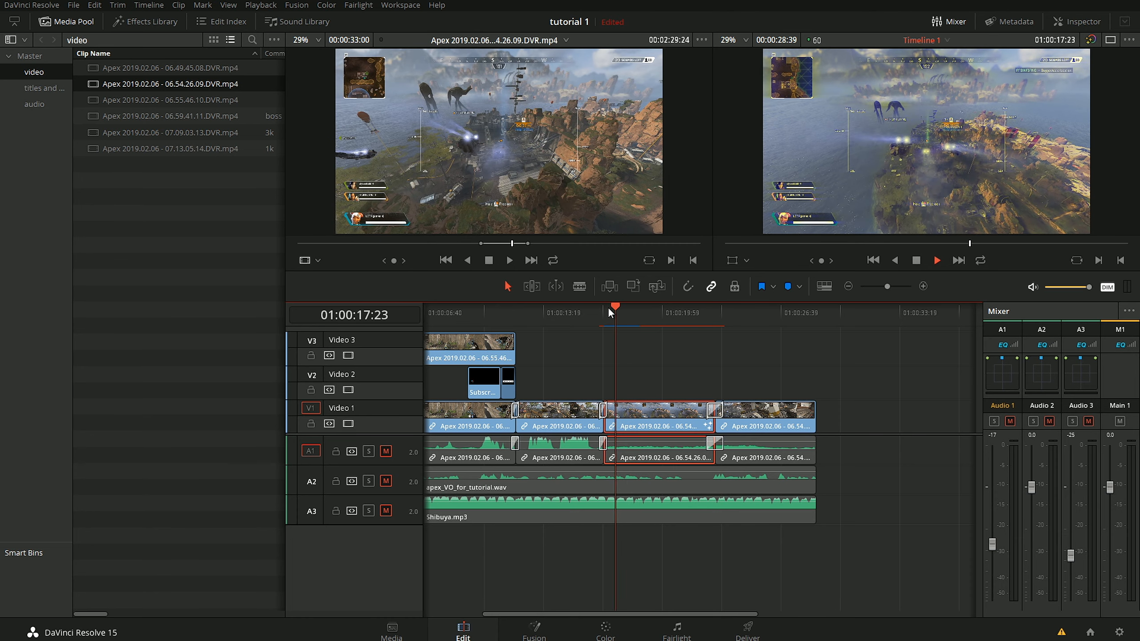
{"action": "left_click", "coordinate": [608, 309]}
{"action": "key", "text": "space"}
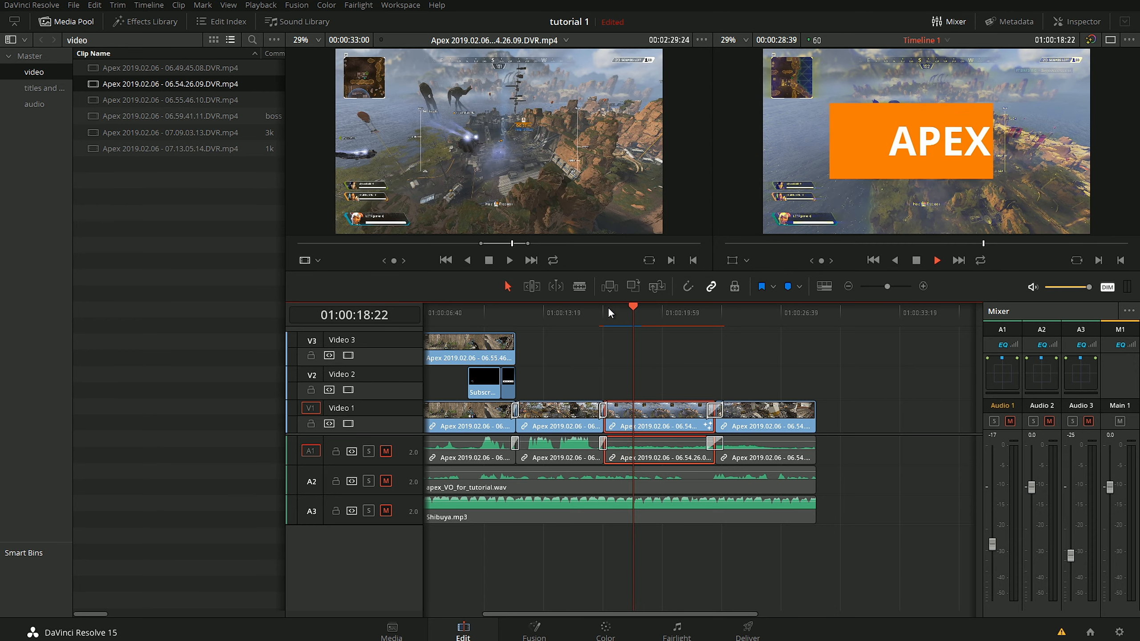
{"action": "key", "text": "space"}
{"action": "left_click", "coordinate": [608, 307]}
{"action": "key", "text": "space"}
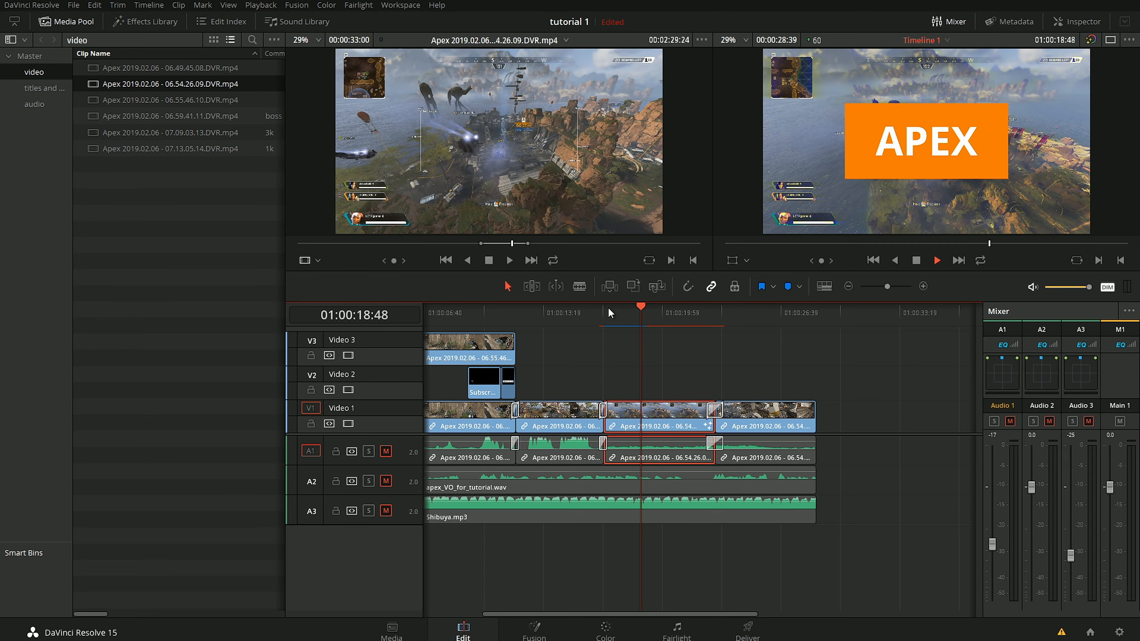
{"action": "left_click", "coordinate": [608, 308]}
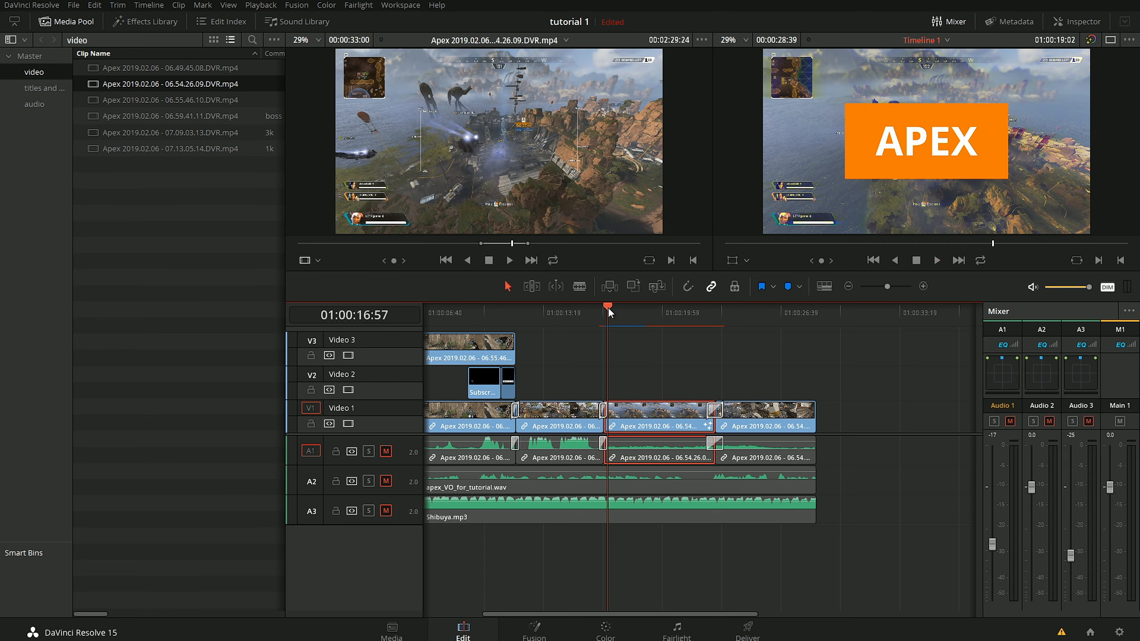
{"action": "key", "text": "space"}
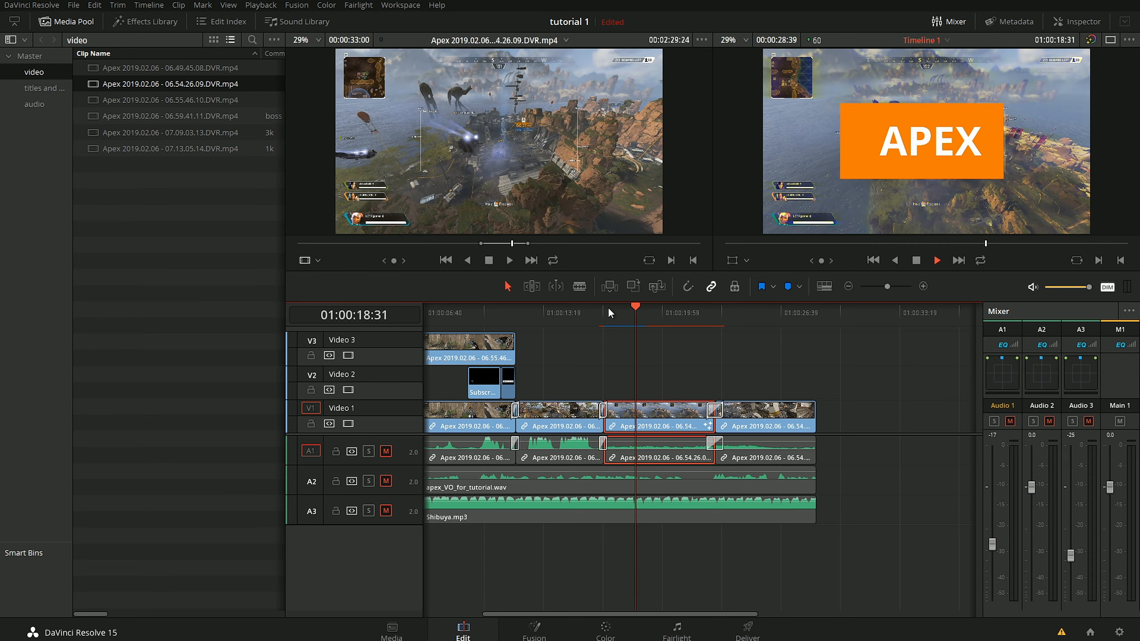
{"action": "key", "text": "space"}
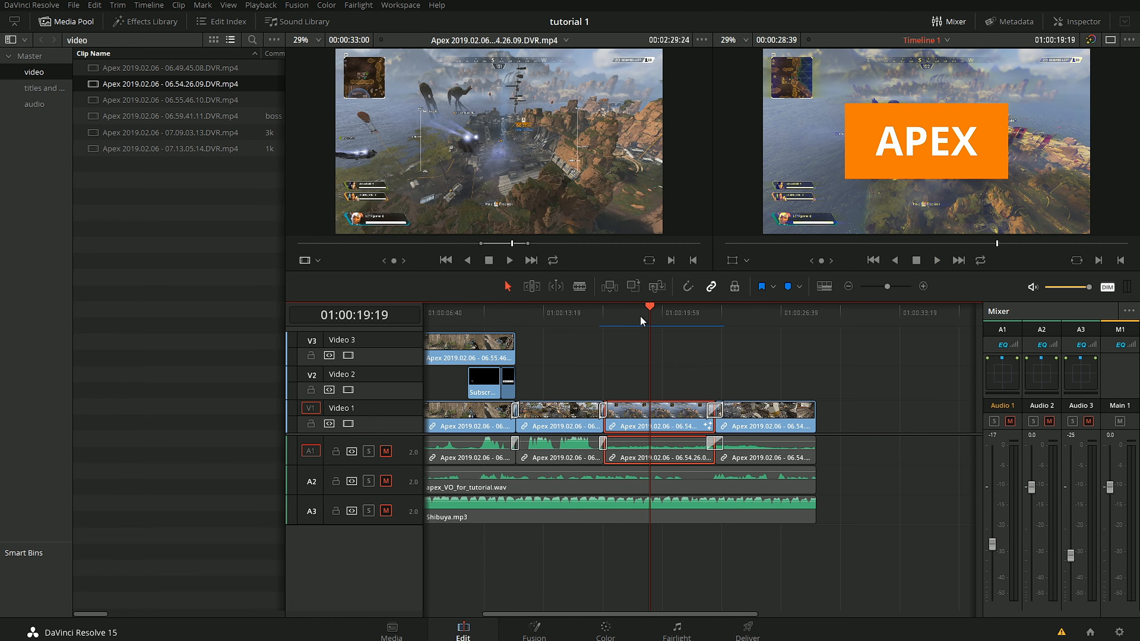
Step: Return to the Fusion page and disable Motion Blur on both the Transform1_1 and Transform1 nodes
{"action": "mouse_move", "coordinate": [646, 308]}
{"action": "left_mouse_down"}
{"action": "mouse_move", "coordinate": [621, 306]}
{"action": "mouse_move", "coordinate": [644, 305]}
{"action": "mouse_move", "coordinate": [622, 301]}
{"action": "mouse_move", "coordinate": [632, 305]}
{"action": "left_mouse_up"}
{"action": "left_click", "coordinate": [537, 628]}
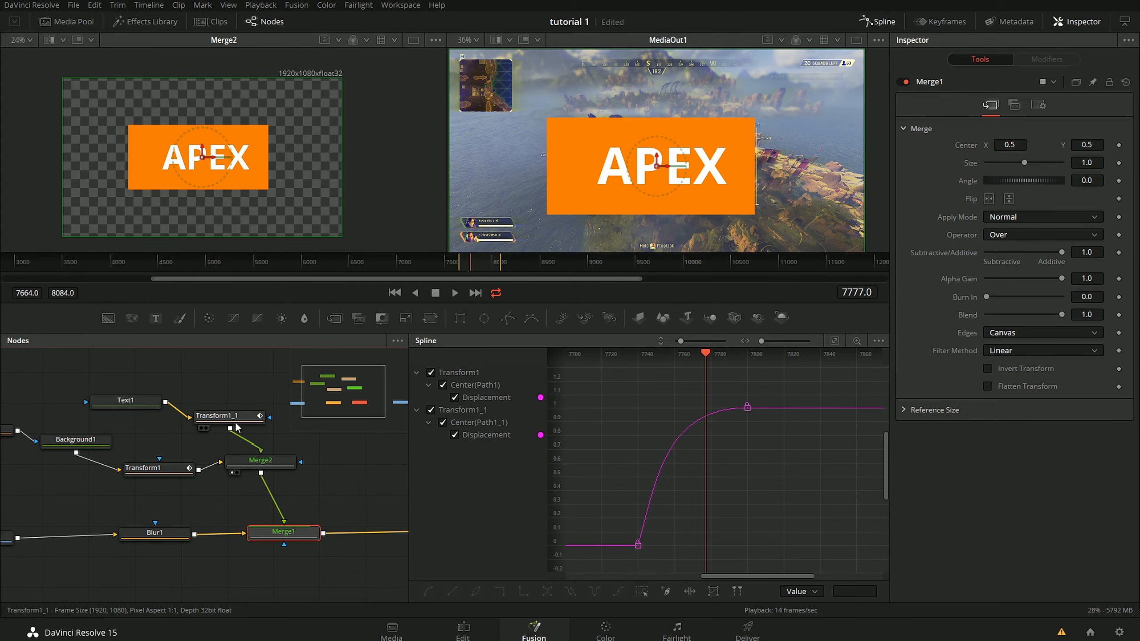
{"action": "left_click", "coordinate": [236, 424]}
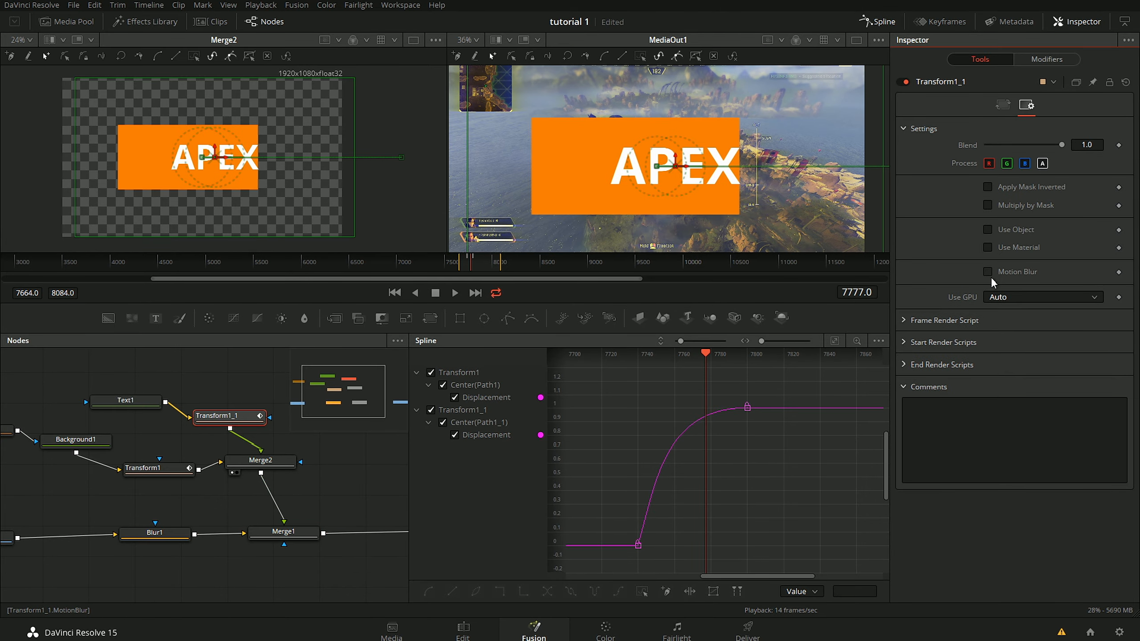
{"action": "left_click", "coordinate": [143, 468]}
{"action": "left_click", "coordinate": [987, 271]}
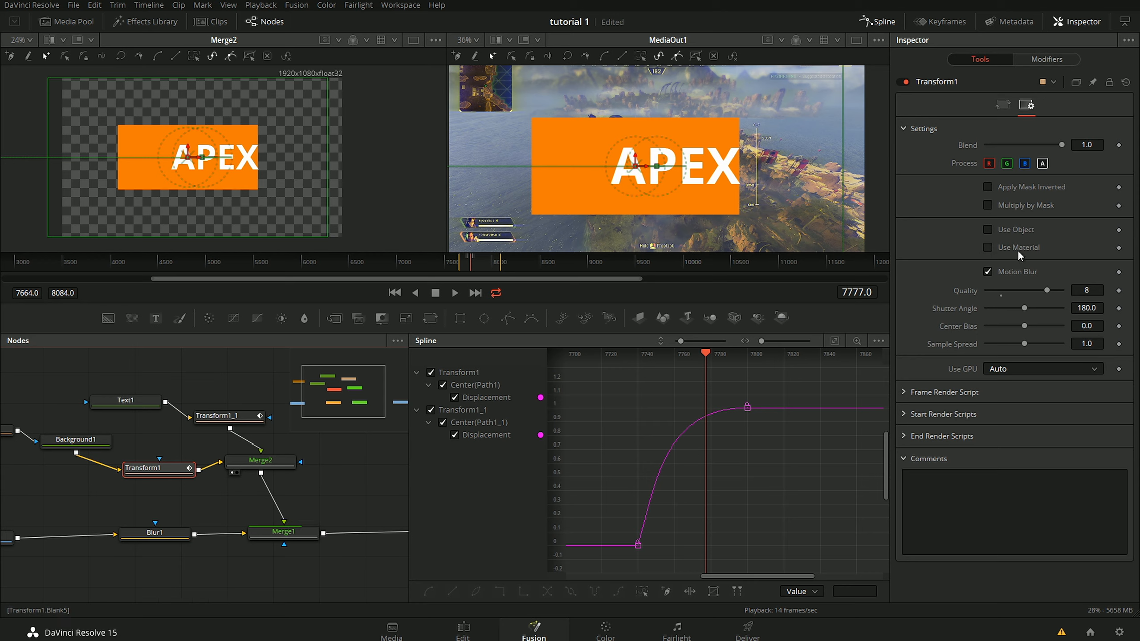
{"action": "left_click", "coordinate": [987, 271]}
Step: Disconnect the Rectangle1 mask from Background1 and connect a new Polygon mask node in its place
{"action": "left_click_drag", "start_coordinate": [213, 473], "coordinate": [263, 496]}
{"action": "scroll", "coordinate": [262, 496], "scroll_direction": "down", "scroll_amount": 1}
{"action": "left_click_drag", "start_coordinate": [125, 507], "coordinate": [240, 493]}
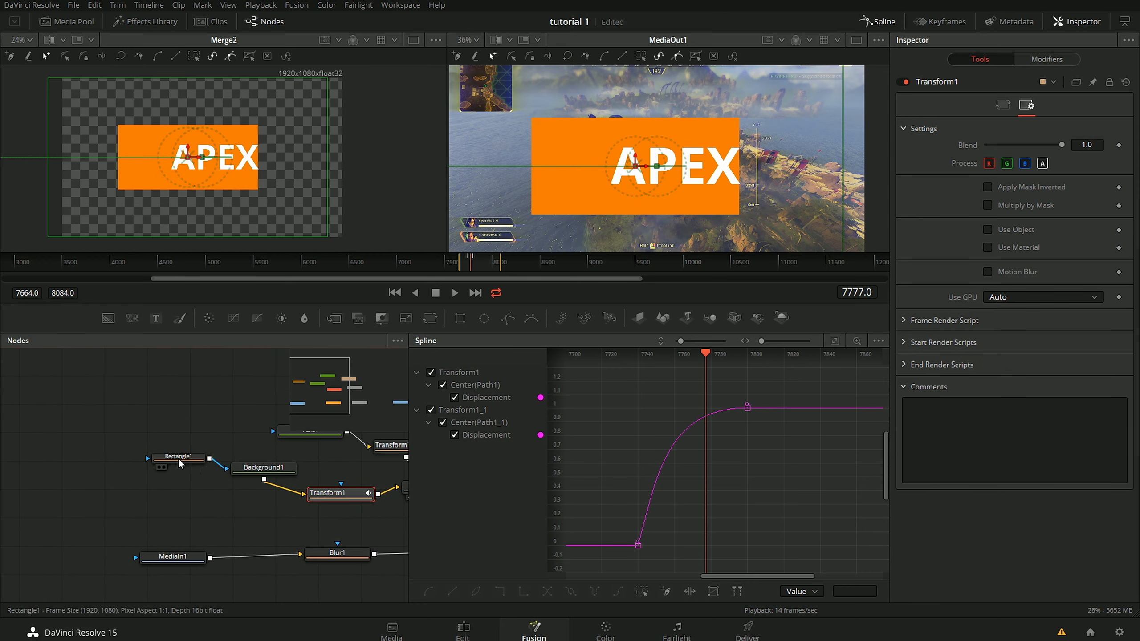
{"action": "left_click_drag", "start_coordinate": [181, 464], "coordinate": [146, 436]}
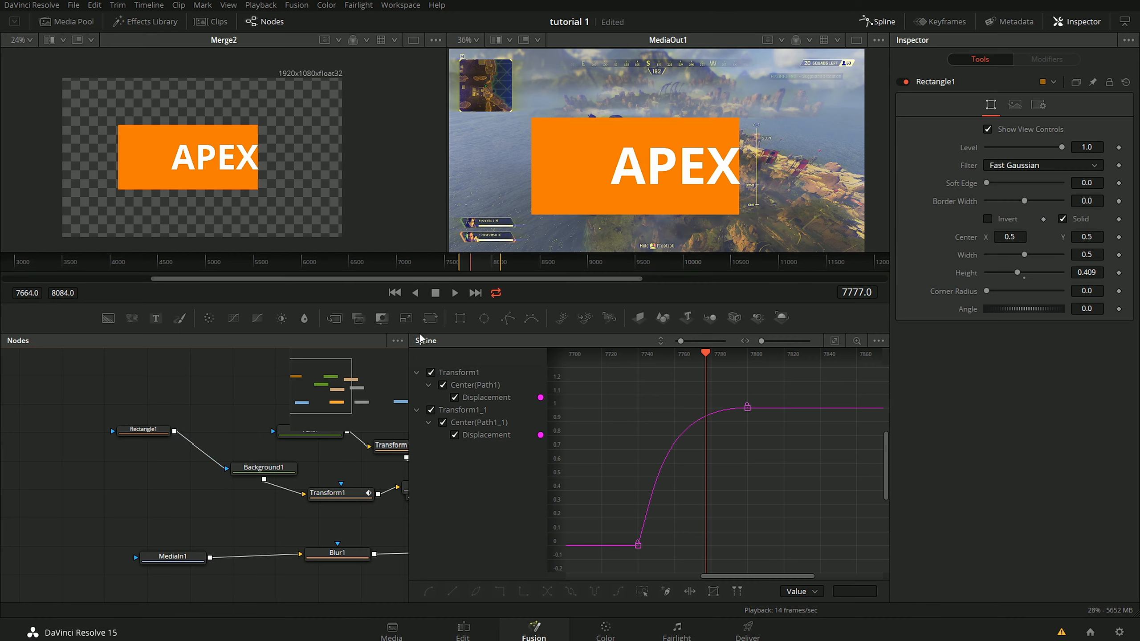
{"action": "left_click_drag", "start_coordinate": [226, 469], "coordinate": [220, 431]}
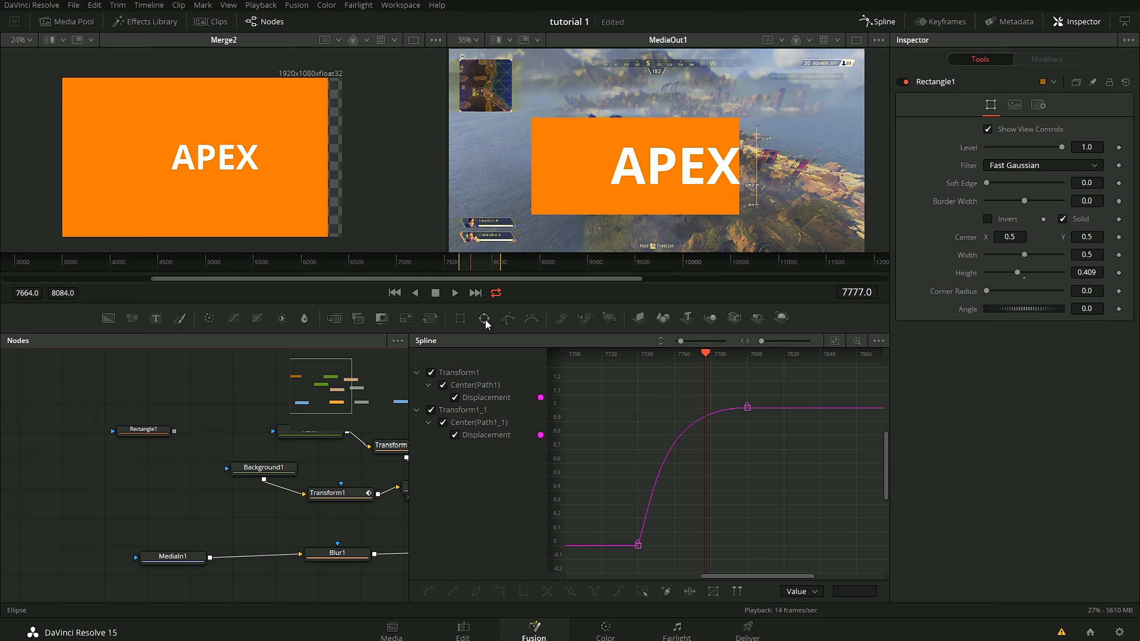
{"action": "left_click_drag", "start_coordinate": [508, 318], "coordinate": [236, 469]}
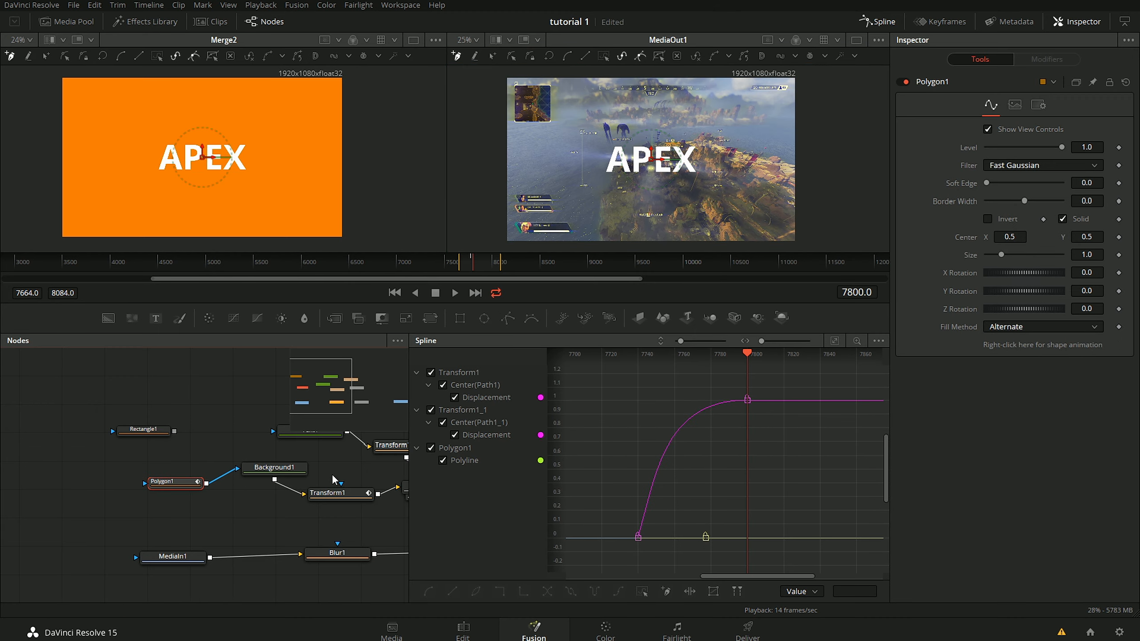
Step: Draw a closed seven-point polygon mask with curved edges around the APEX text at frame 7800, dipping inward along its lower edge
{"action": "left_click", "coordinate": [474, 57]}
{"action": "left_click", "coordinate": [563, 174]}
{"action": "left_click", "coordinate": [588, 120]}
{"action": "left_click", "coordinate": [700, 112]}
{"action": "left_click", "coordinate": [745, 170]}
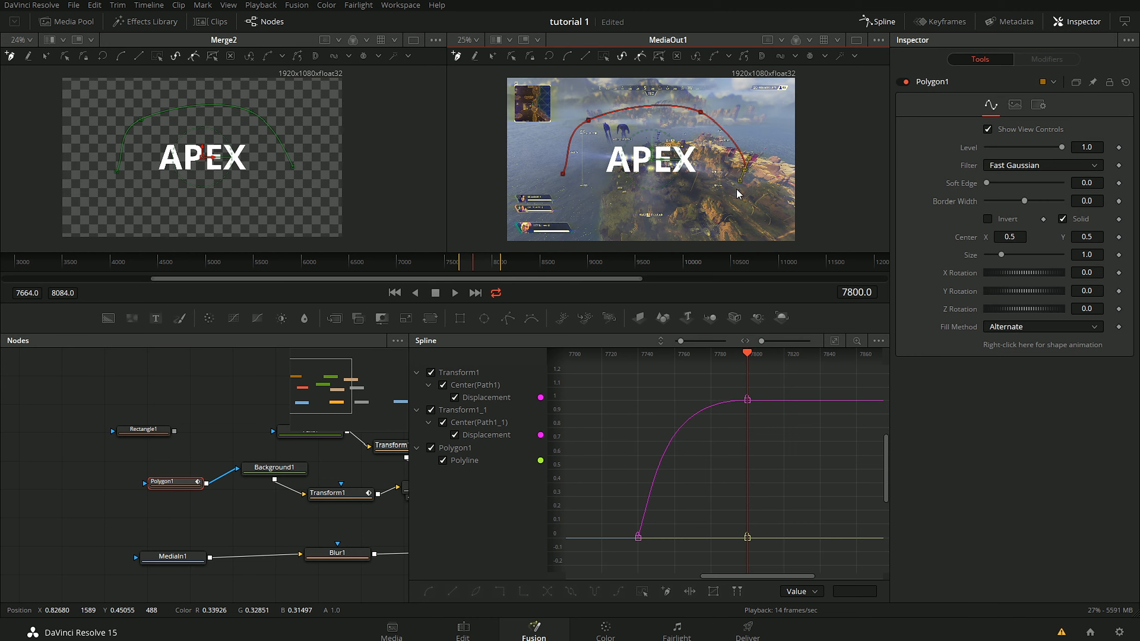
{"action": "left_click", "coordinate": [690, 218]}
{"action": "left_click", "coordinate": [630, 195]}
{"action": "left_click", "coordinate": [585, 218]}
{"action": "left_click", "coordinate": [563, 174]}
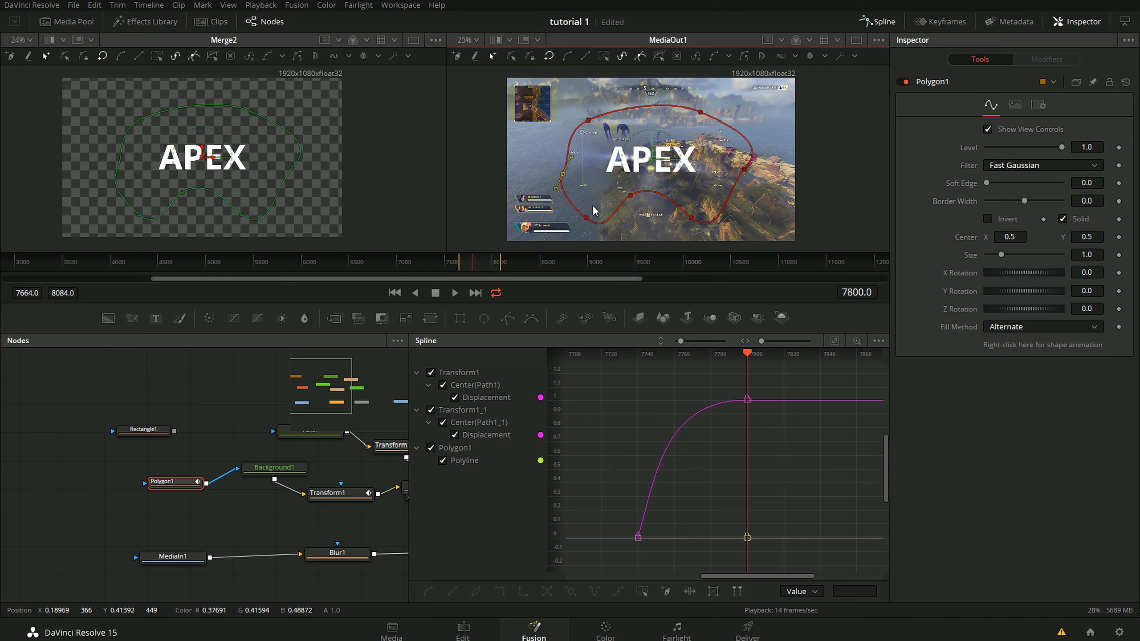
Step: Scrub the polygon-masked title animation from frame 7739 to frame 7778 to review the custom shape in motion
{"action": "left_click", "coordinate": [654, 356]}
{"action": "left_click_drag", "start_coordinate": [651, 365], "coordinate": [636, 366]}
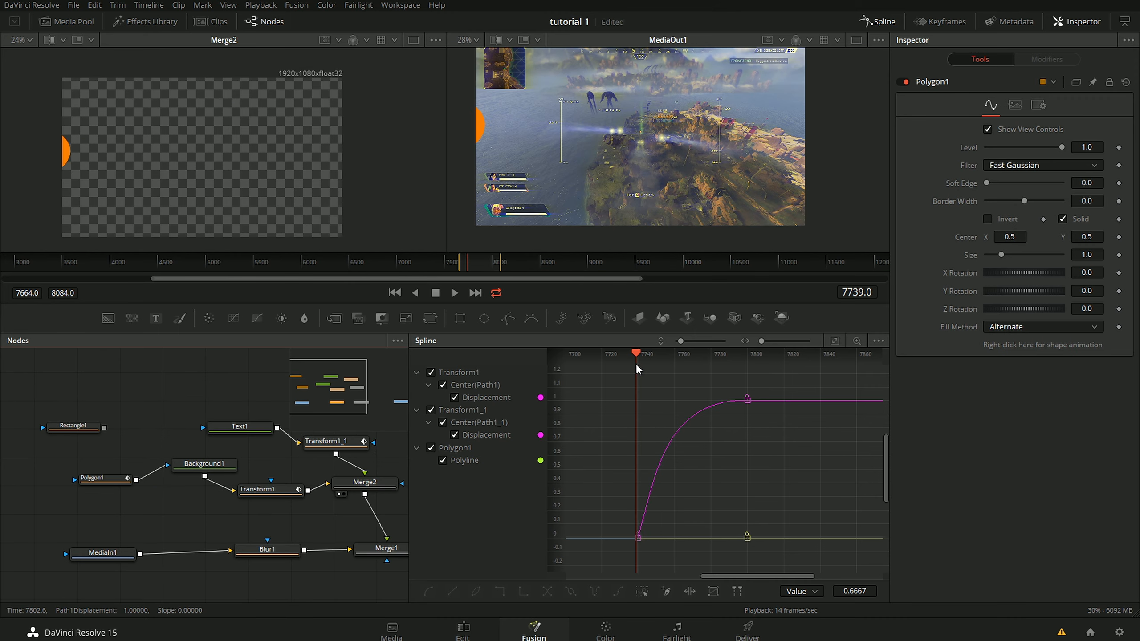
{"action": "scroll", "coordinate": [179, 497], "scroll_direction": "down", "scroll_amount": 3}
{"action": "left_click_drag", "start_coordinate": [180, 497], "coordinate": [203, 467]}
{"action": "scroll", "coordinate": [135, 489], "scroll_direction": "up", "scroll_amount": 1}
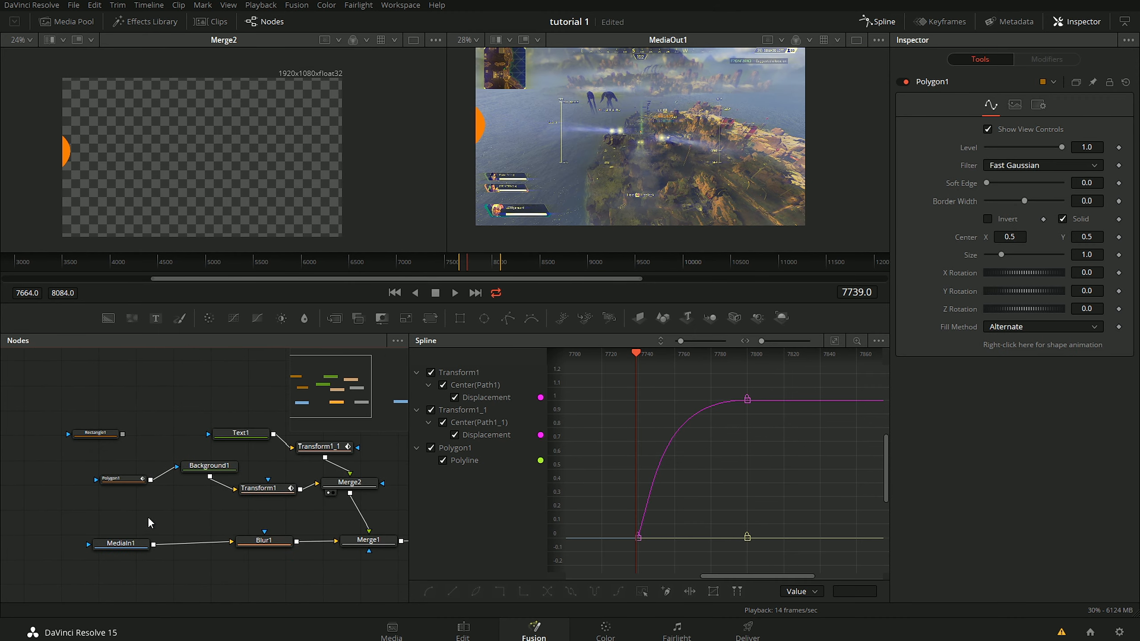
{"action": "left_click_drag", "start_coordinate": [250, 499], "coordinate": [218, 487]}
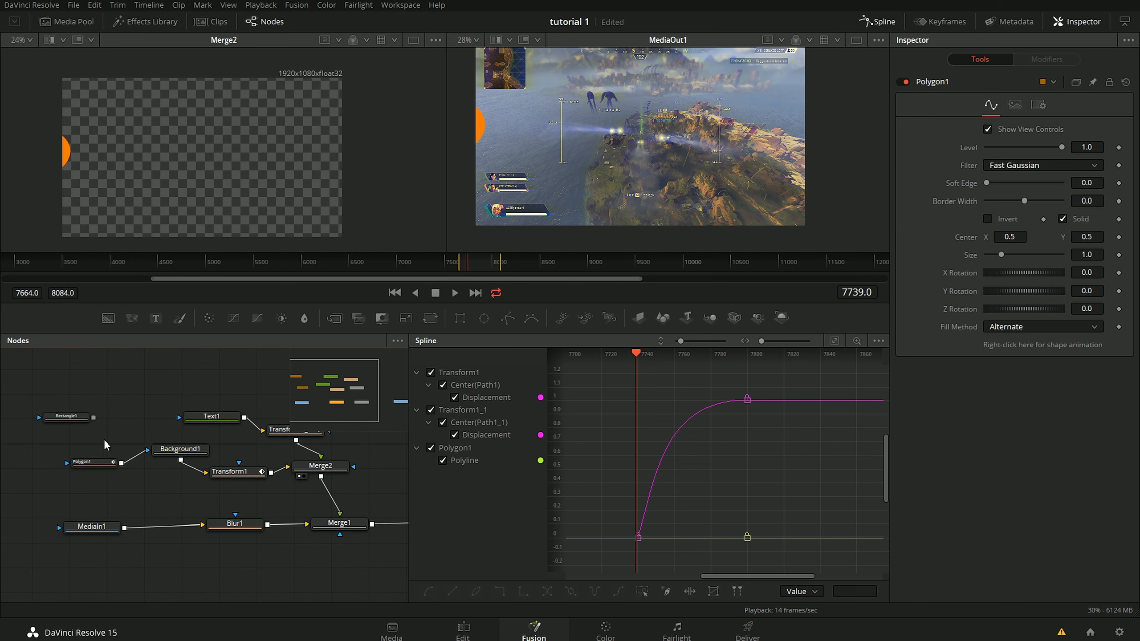
{"action": "left_click_drag", "start_coordinate": [86, 418], "coordinate": [112, 417]}
{"action": "left_click_drag", "start_coordinate": [235, 449], "coordinate": [186, 451]}
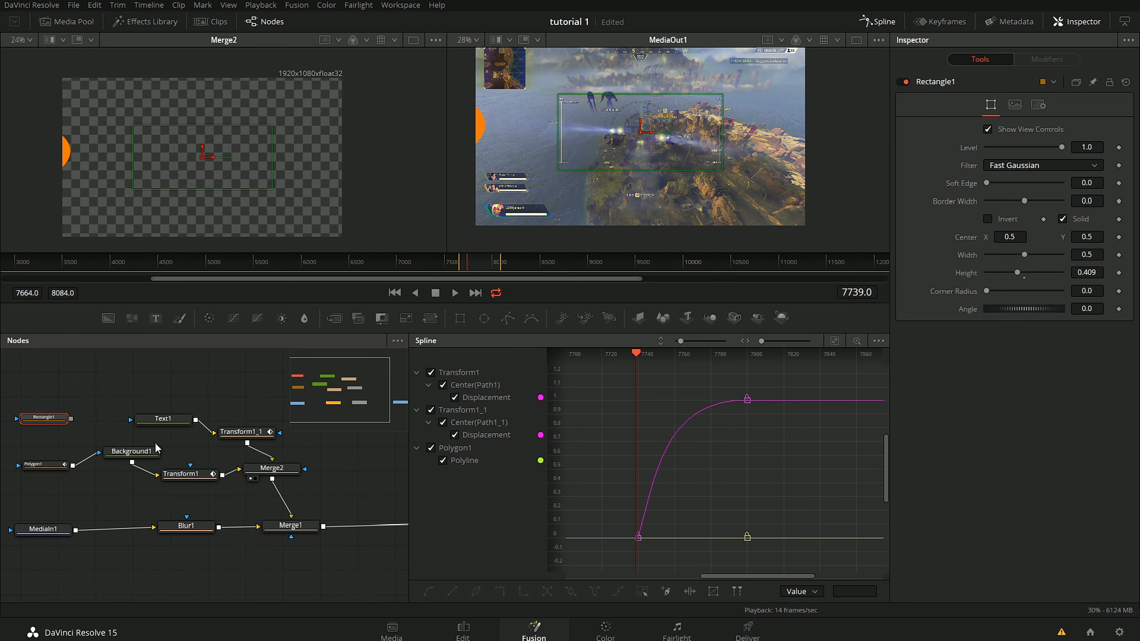
{"action": "left_click_drag", "start_coordinate": [303, 507], "coordinate": [280, 495]}
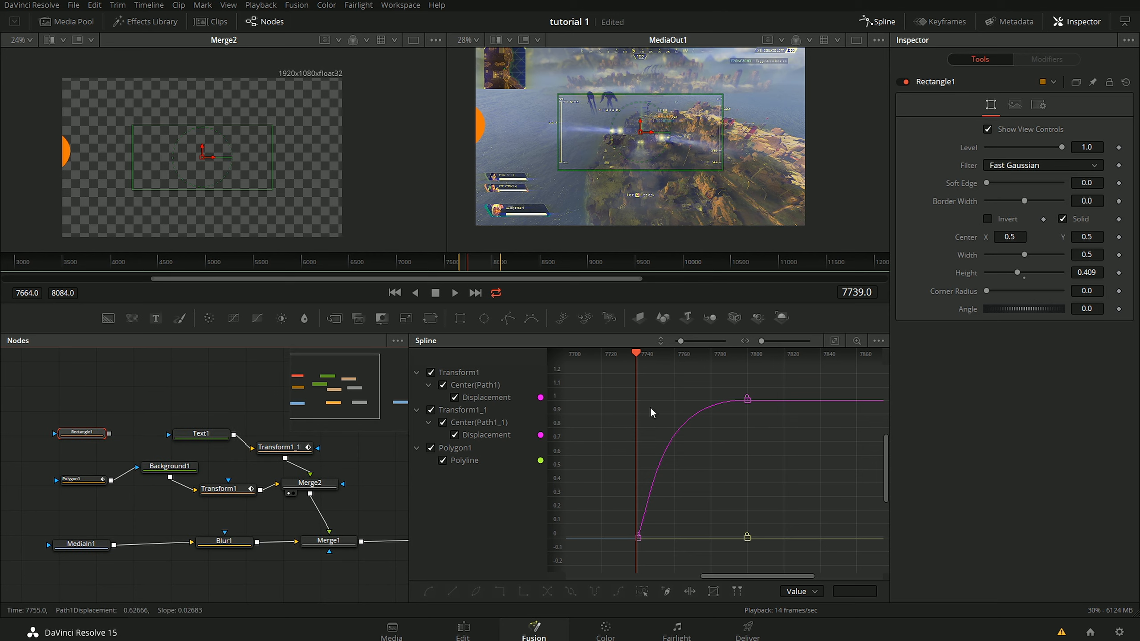
{"action": "left_click_drag", "start_coordinate": [639, 357], "coordinate": [711, 368]}
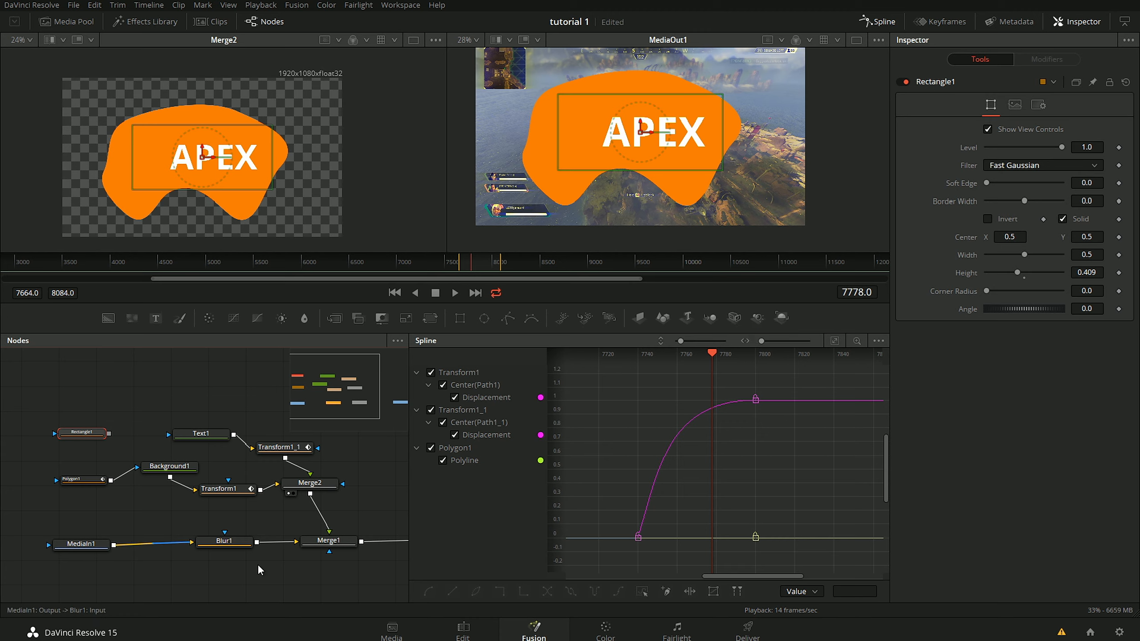
{"action": "left_click_drag", "start_coordinate": [373, 498], "coordinate": [343, 510]}
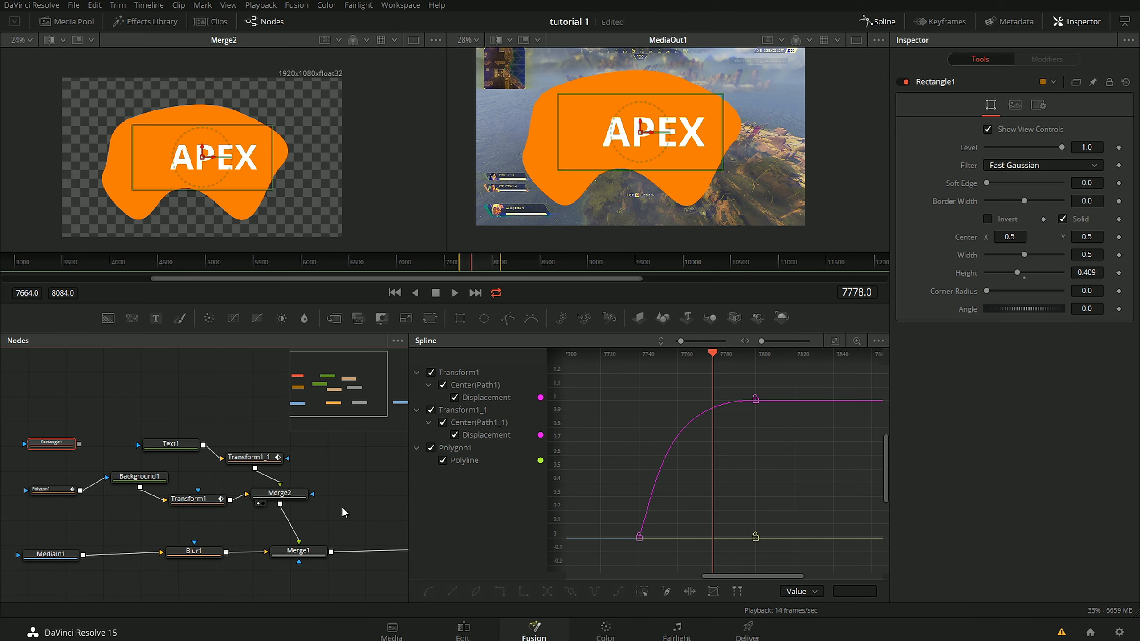
Step: On the Edit page, load LCTR_Intro_2.mov from the titles and credits bin and scrub through it in an enlarged source viewer
{"action": "left_click", "coordinate": [475, 632]}
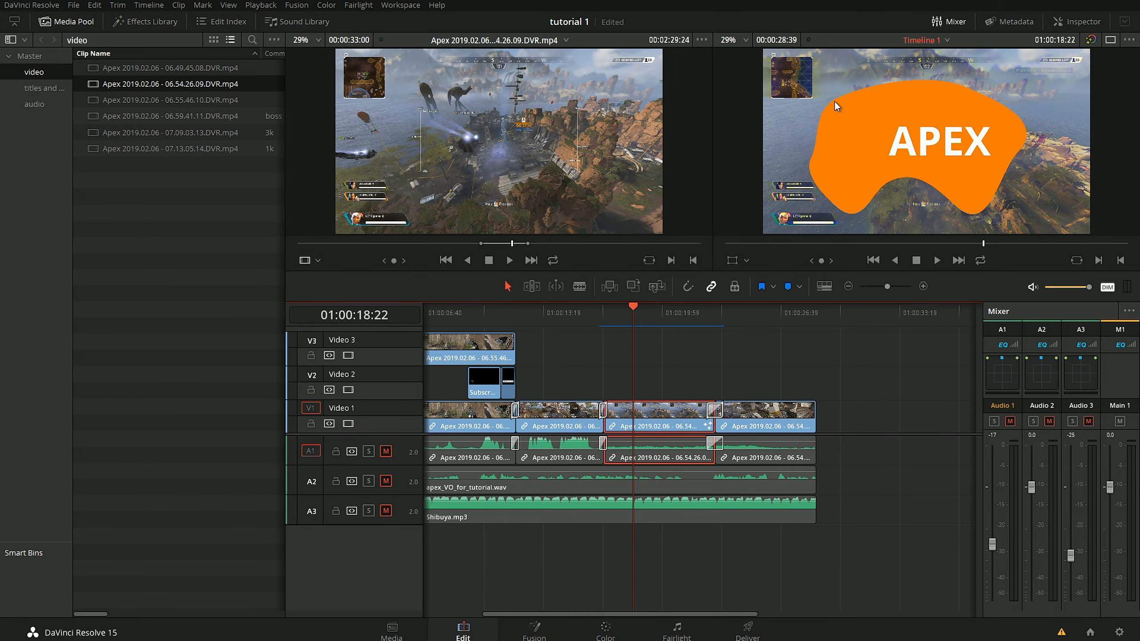
{"action": "left_click", "coordinate": [54, 90]}
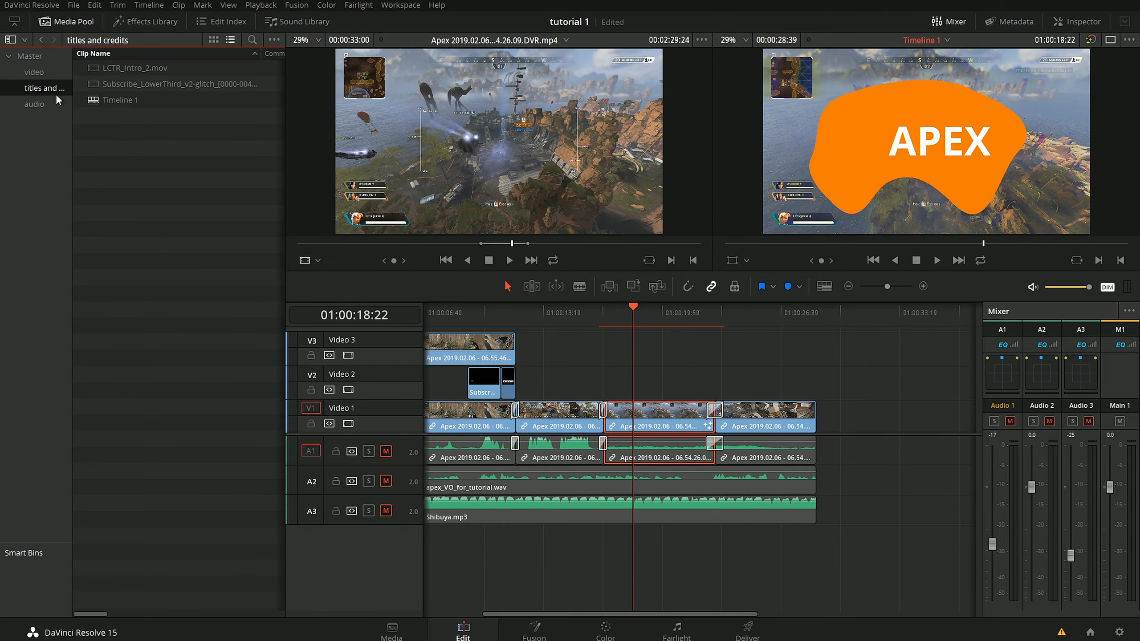
{"action": "double_click", "coordinate": [118, 68]}
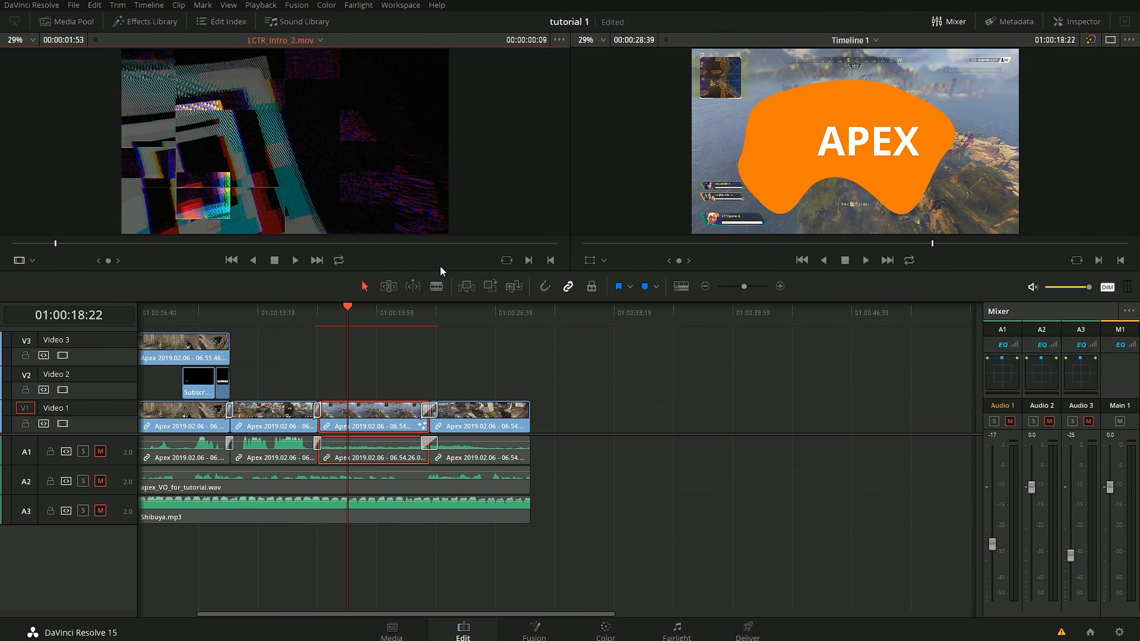
{"action": "left_click_drag", "start_coordinate": [445, 270], "coordinate": [446, 447]}
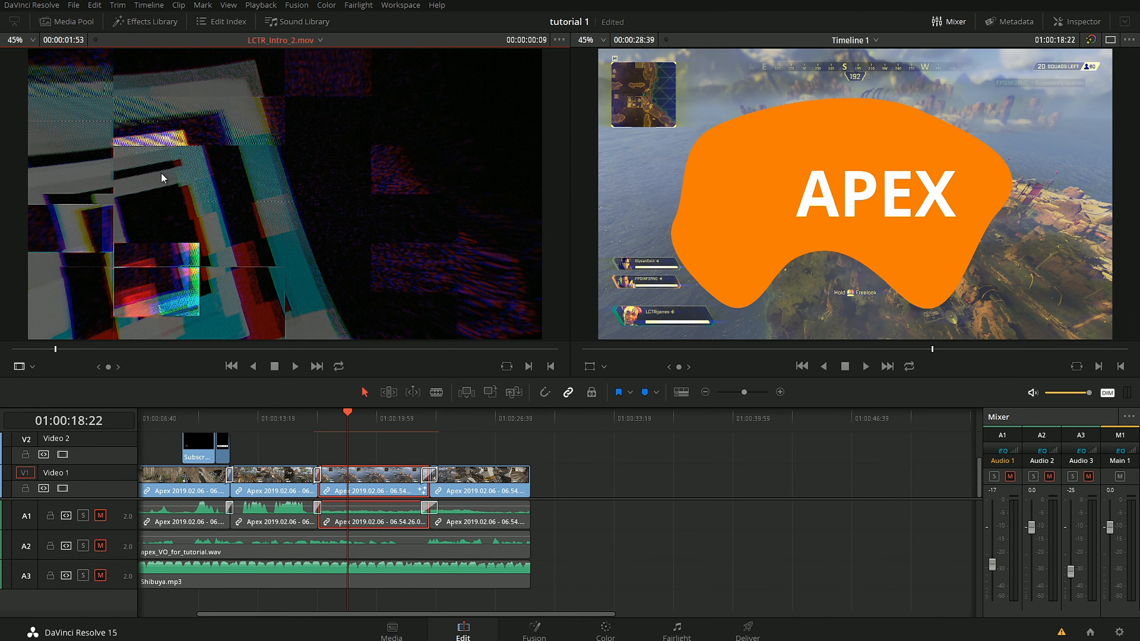
{"action": "left_click_drag", "start_coordinate": [48, 350], "coordinate": [178, 351]}
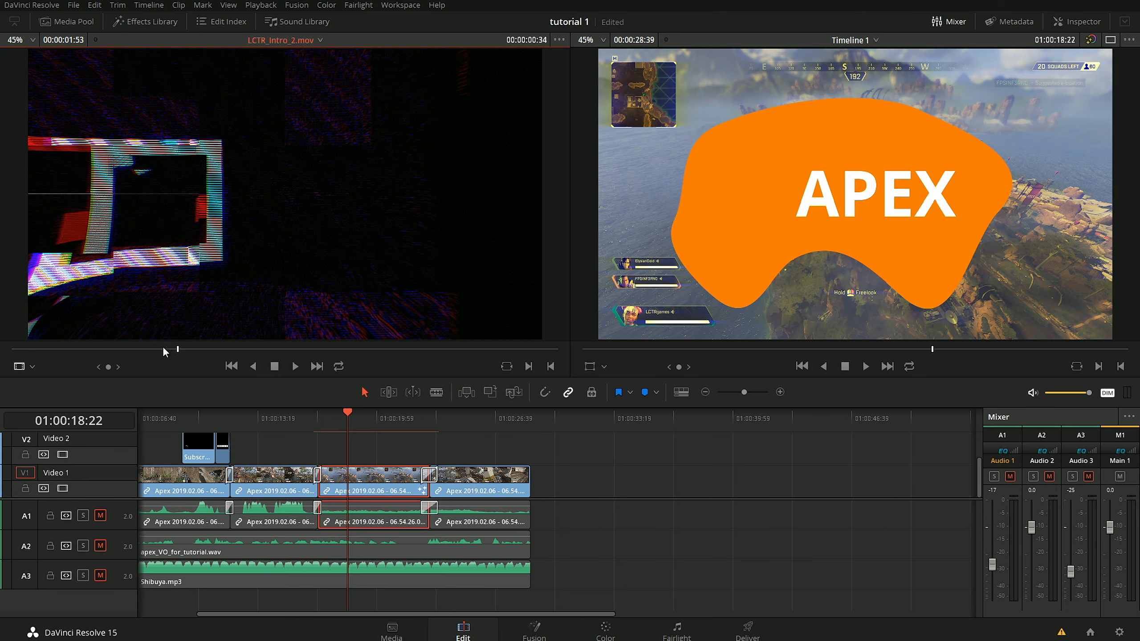
{"action": "left_click_drag", "start_coordinate": [163, 352], "coordinate": [286, 358]}
{"action": "left_click_drag", "start_coordinate": [294, 356], "coordinate": [372, 352]}
{"action": "left_click_drag", "start_coordinate": [165, 348], "coordinate": [438, 365]}
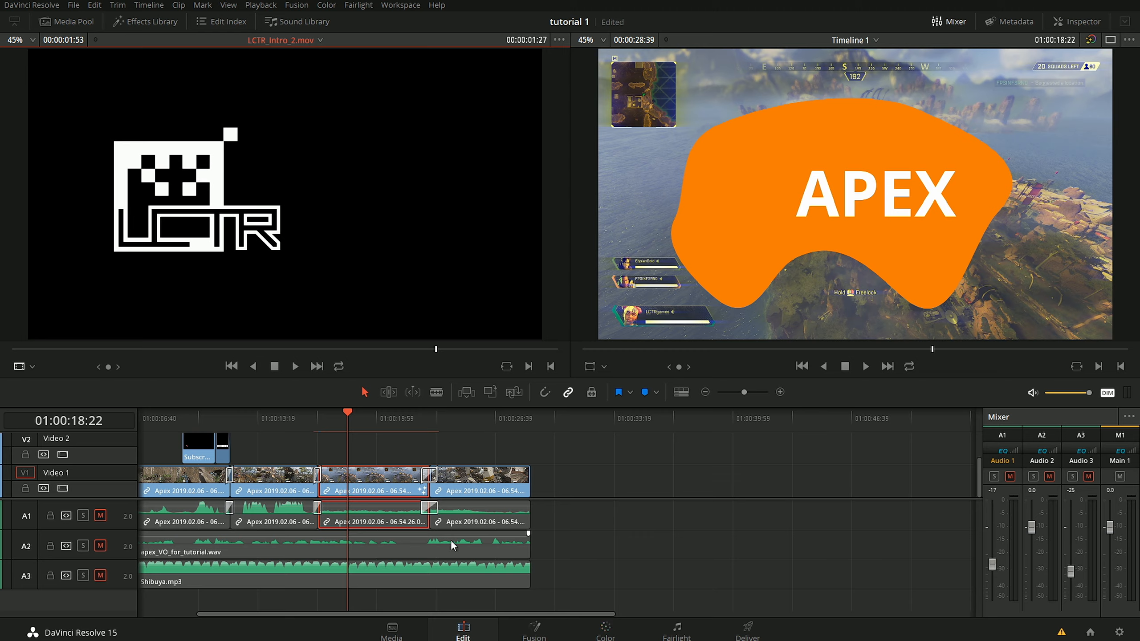
Step: Return to the Fusion page, reconnect Rectangle1 as Background1's mask in place of Polygon1, and delete the Polygon1 node
{"action": "key", "text": "shift+5"}
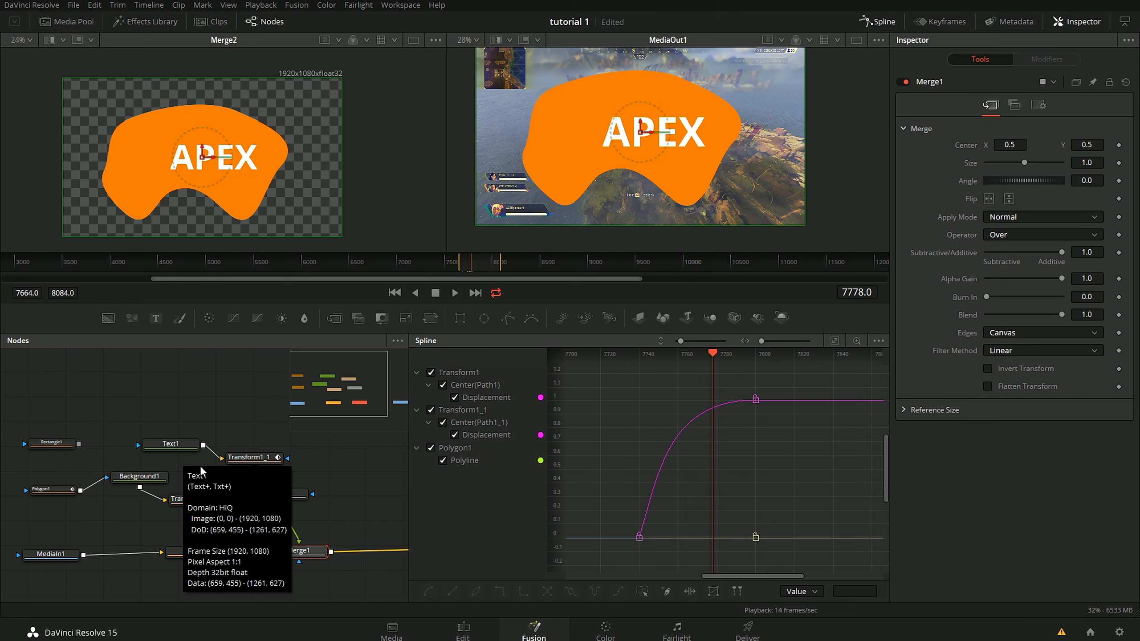
{"action": "scroll", "coordinate": [269, 496], "scroll_direction": "down", "scroll_amount": 3}
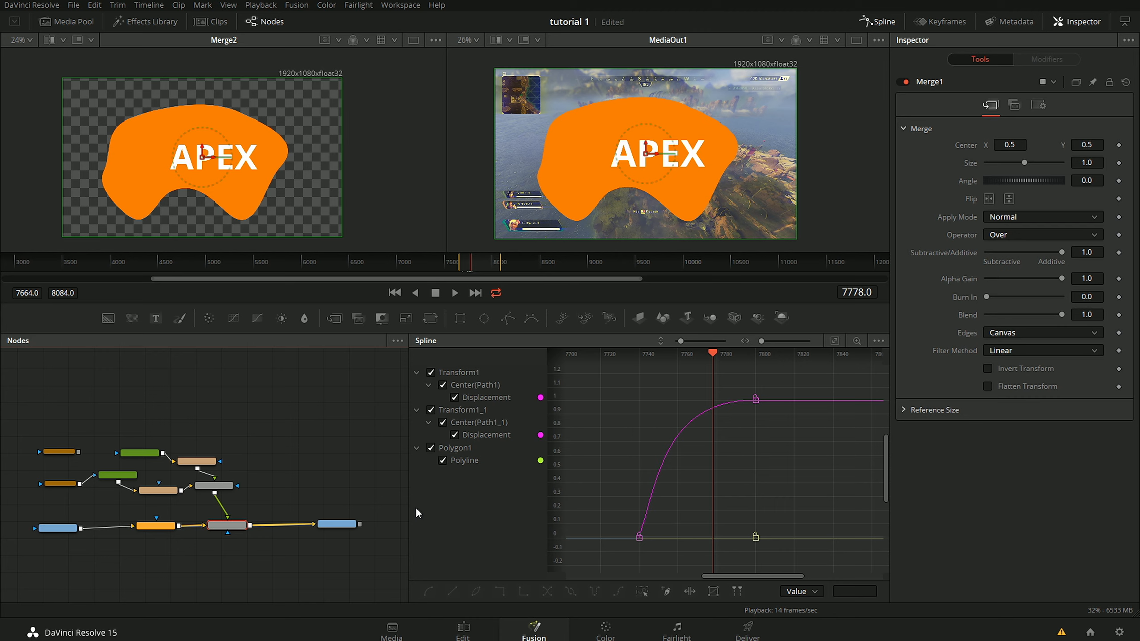
{"action": "scroll", "coordinate": [196, 475], "scroll_direction": "up", "scroll_amount": 5}
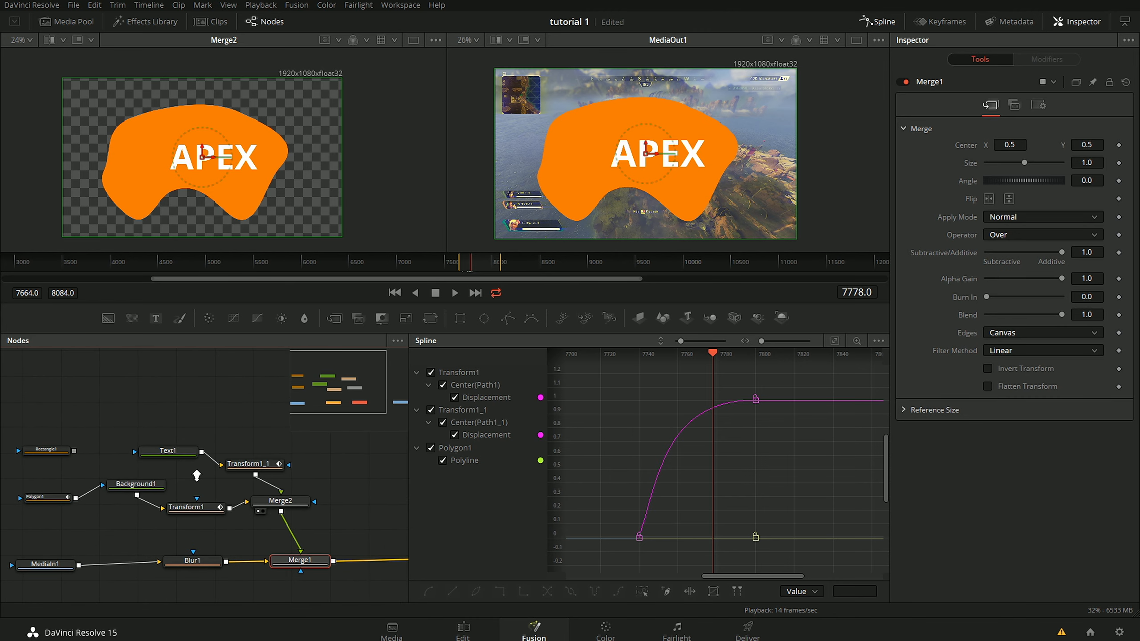
{"action": "left_click_drag", "start_coordinate": [196, 475], "coordinate": [228, 466]}
{"action": "left_click_drag", "start_coordinate": [126, 482], "coordinate": [91, 516]}
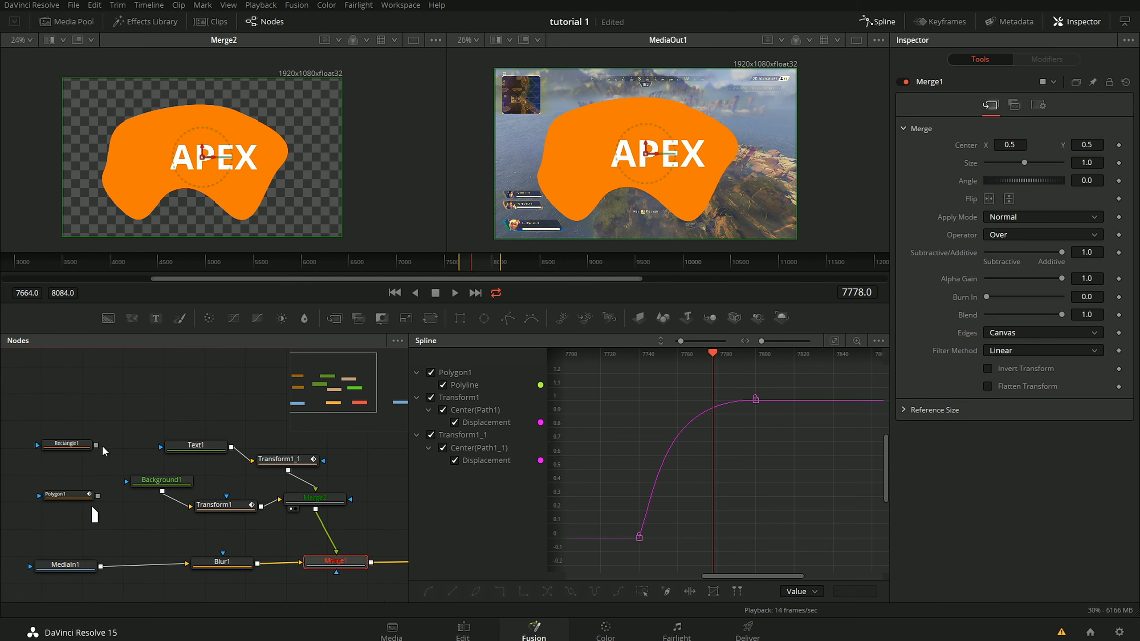
{"action": "left_click_drag", "start_coordinate": [95, 444], "coordinate": [126, 481]}
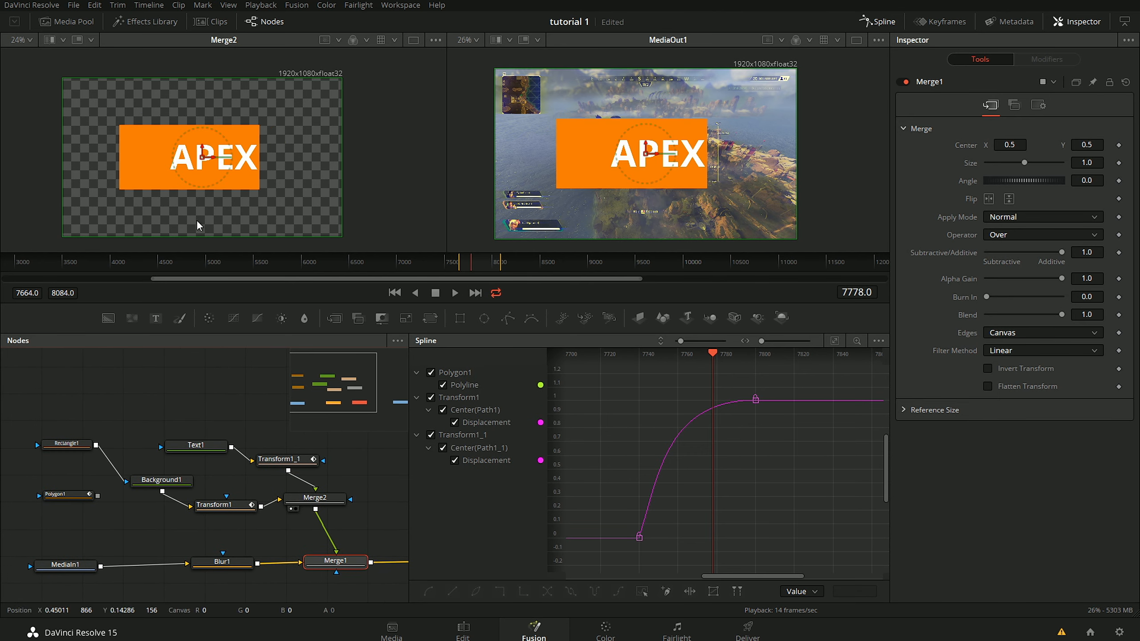
{"action": "left_click", "coordinate": [67, 494]}
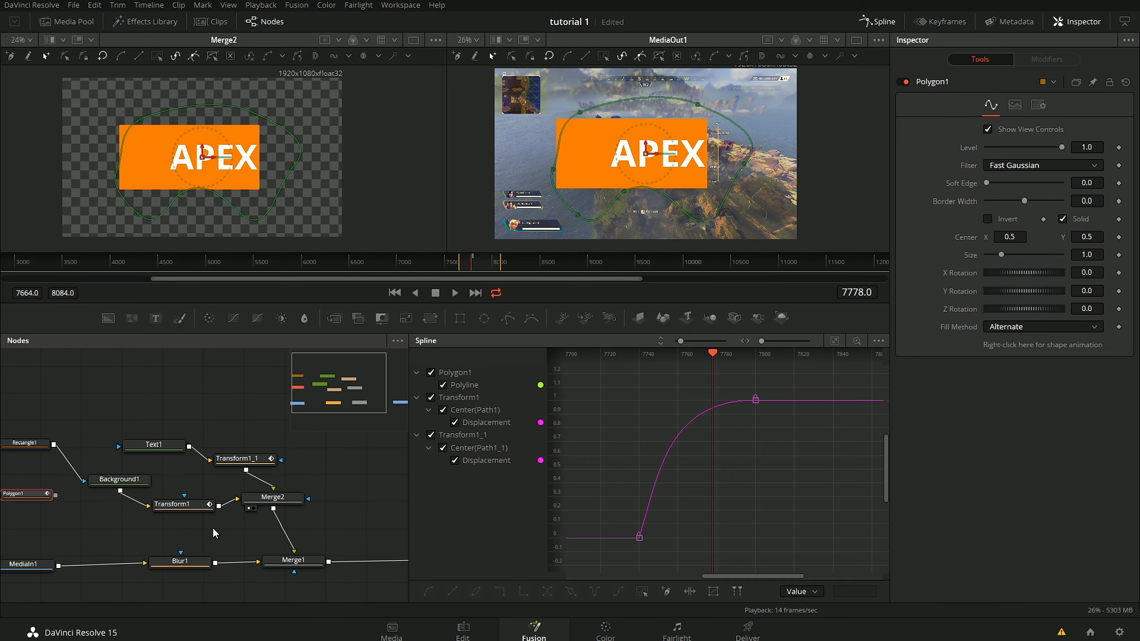
{"action": "key", "text": "Delete"}
{"action": "scroll", "coordinate": [249, 554], "scroll_direction": "down", "scroll_amount": 2}
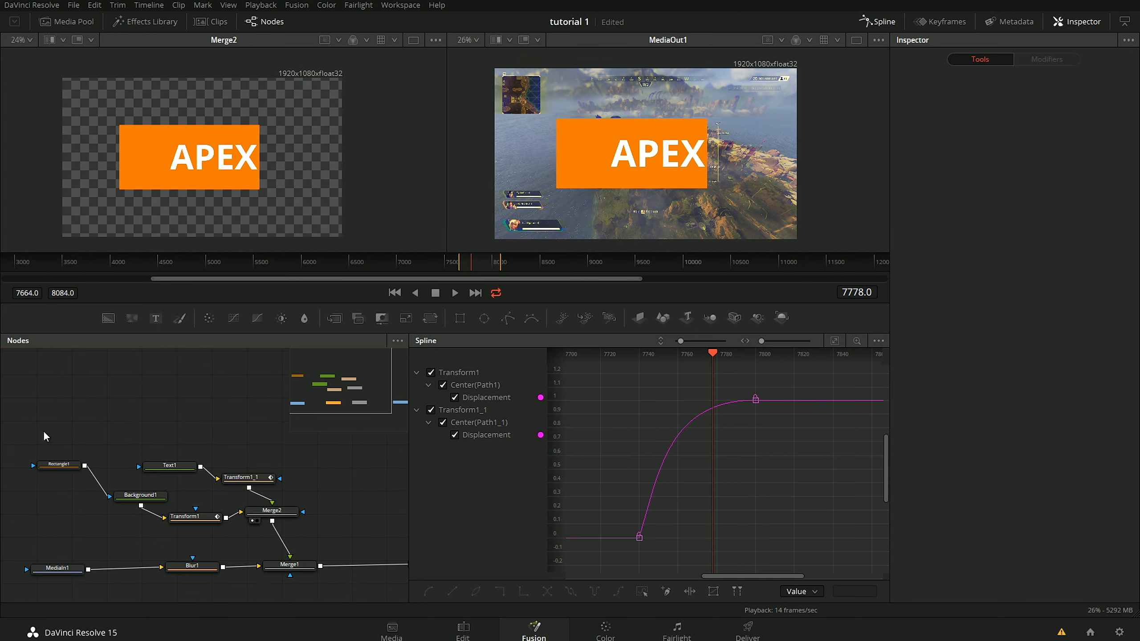
Step: Duplicate the Rectangle1, Background1, Text1, Transform1, Transform1_1 and Merge2 nodes into an empty area of the node graph
{"action": "left_click_drag", "start_coordinate": [44, 432], "coordinate": [319, 505]}
{"action": "left_click_drag", "start_coordinate": [172, 448], "coordinate": [194, 458]}
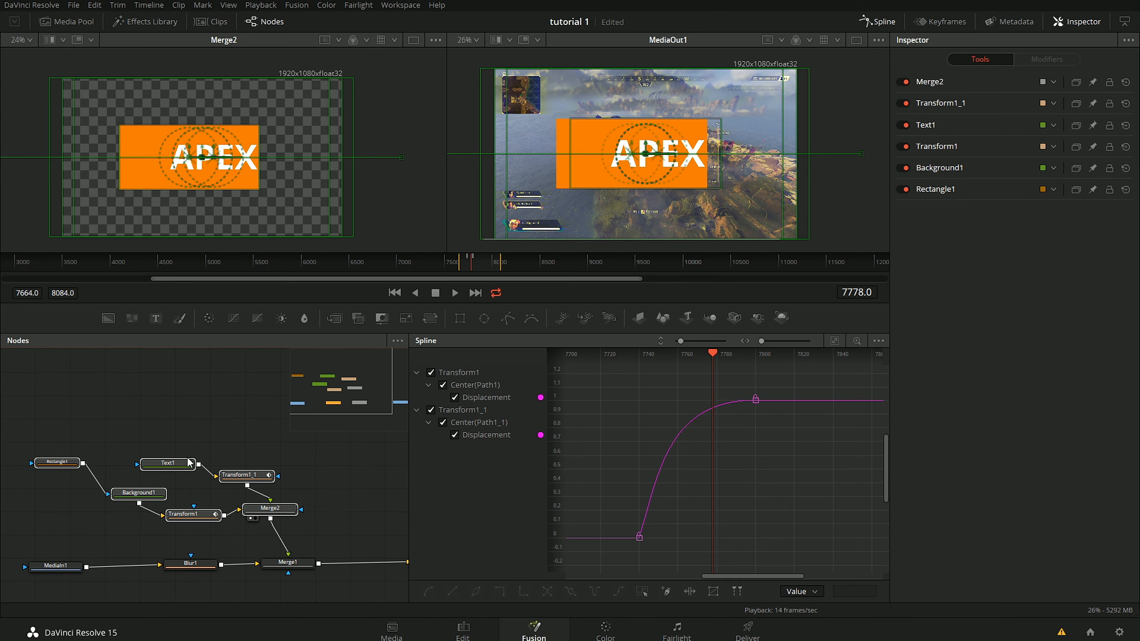
{"action": "left_click_drag", "start_coordinate": [252, 521], "coordinate": [107, 537]}
{"action": "left_click_drag", "start_coordinate": [204, 504], "coordinate": [157, 499]}
{"action": "left_click", "coordinate": [337, 510]}
{"action": "key", "text": "ctrl+v"}
Step: Arrange the duplicated nodes into two vertical branches, Rectangle1_1 to Transform1_2 and Text1_1 to Transform1_1_1, above Merge2_1
{"action": "left_click_drag", "start_coordinate": [242, 519], "coordinate": [207, 392]}
{"action": "left_click_drag", "start_coordinate": [146, 464], "coordinate": [122, 484]}
{"action": "left_click_drag", "start_coordinate": [290, 459], "coordinate": [223, 513]}
{"action": "left_click", "coordinate": [350, 462]}
{"action": "left_click_drag", "start_coordinate": [164, 413], "coordinate": [240, 386]}
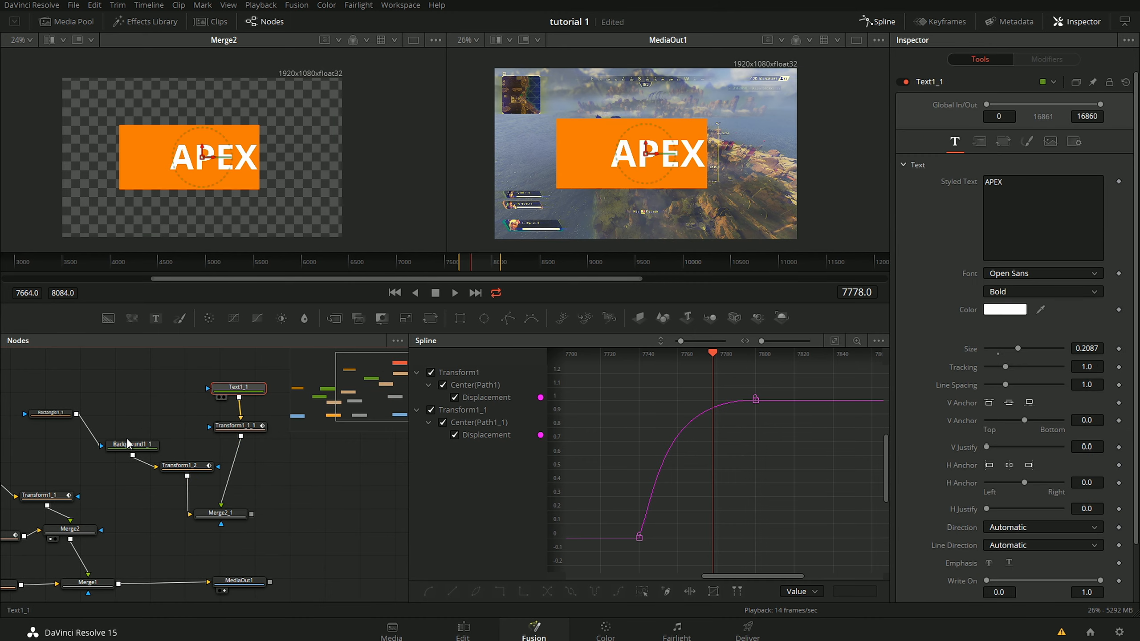
{"action": "left_click_drag", "start_coordinate": [135, 443], "coordinate": [177, 429]}
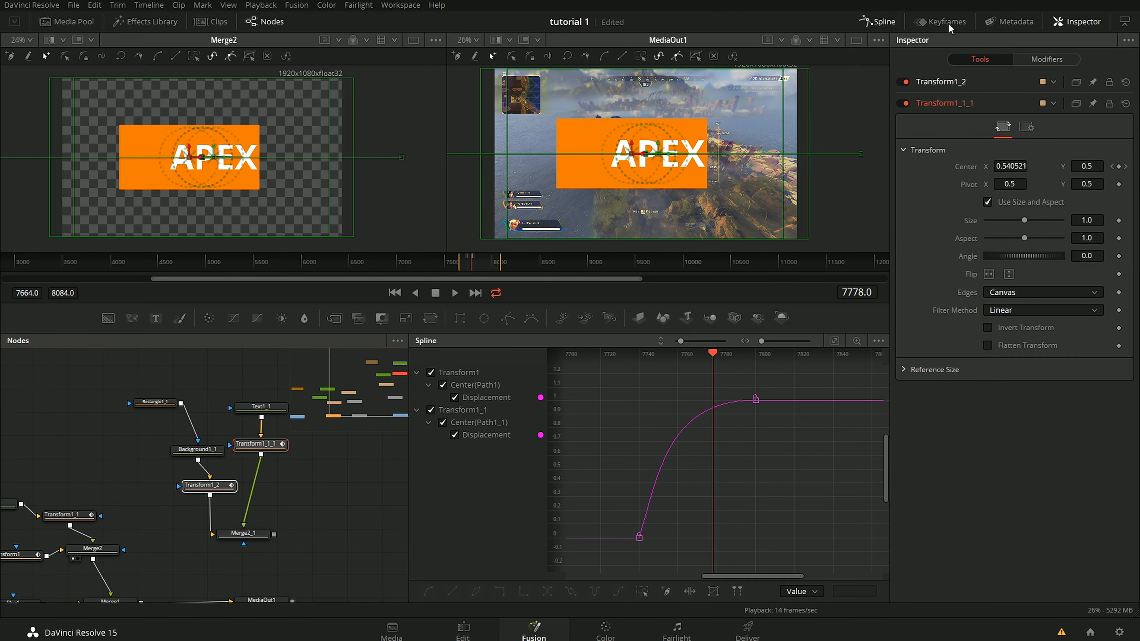
Step: Replace the Spline editor with the Keyframes editor and limit it to the selected Transform1_2 and Transform1_1_1 nodes
{"action": "left_click", "coordinate": [947, 22]}
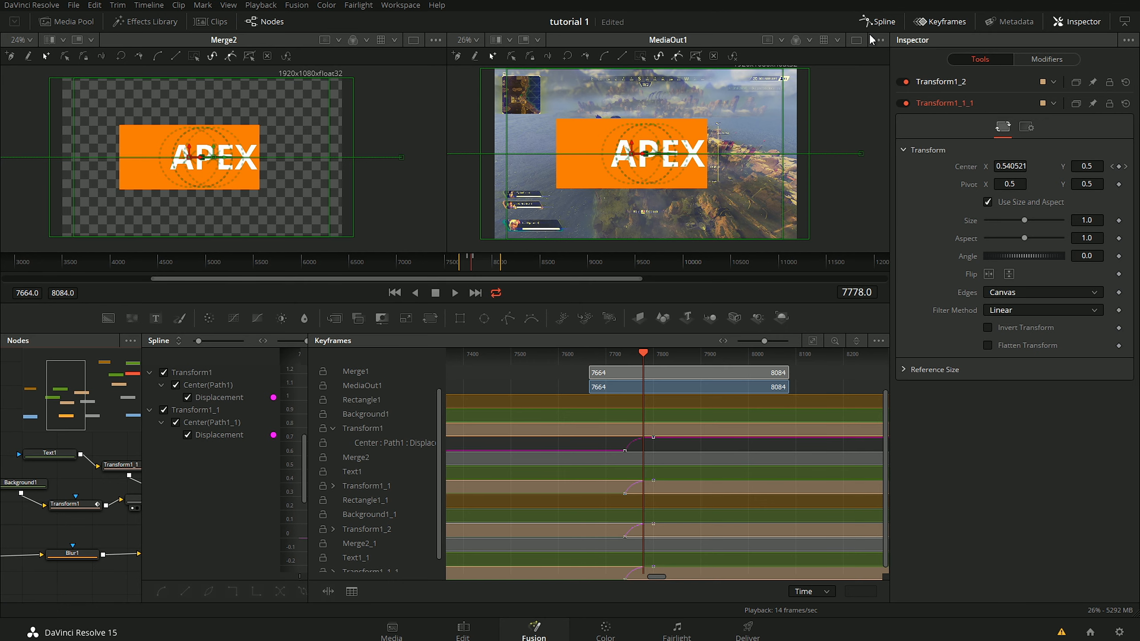
{"action": "left_click", "coordinate": [875, 28]}
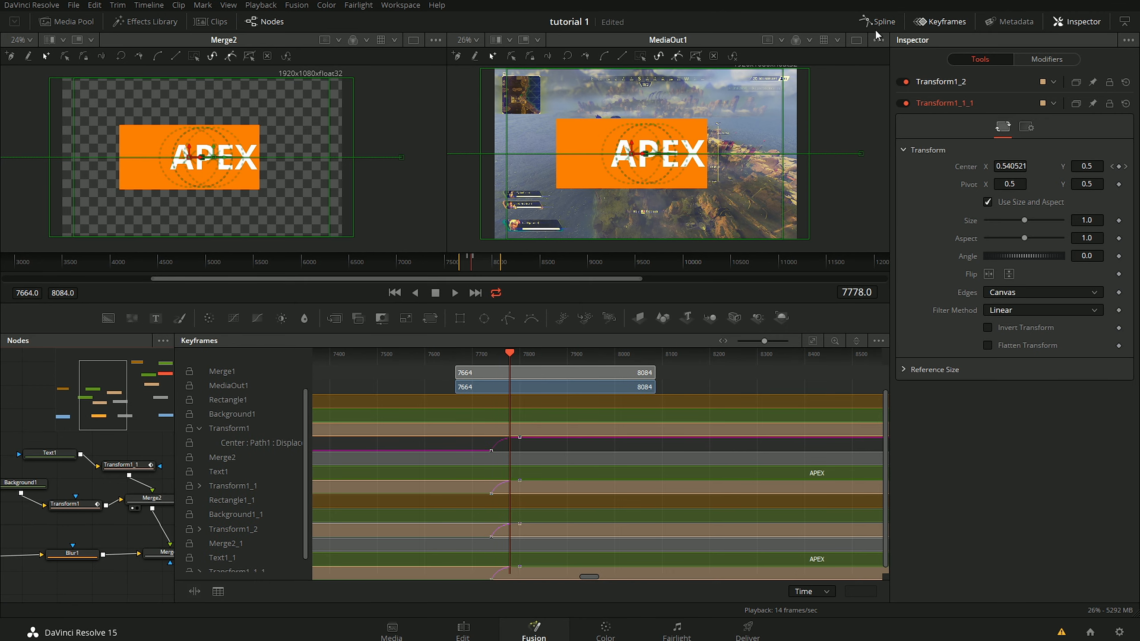
{"action": "left_click_drag", "start_coordinate": [175, 441], "coordinate": [318, 442]}
{"action": "left_click", "coordinate": [878, 340]}
{"action": "left_click", "coordinate": [840, 356]}
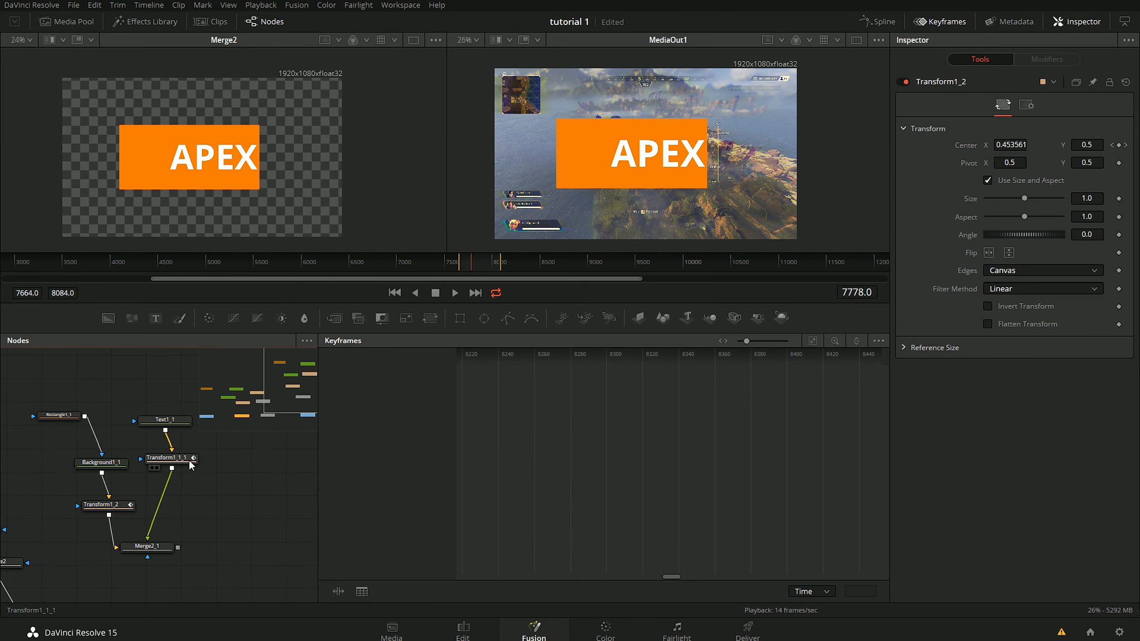
{"action": "left_click", "coordinate": [188, 460], "text": "ctrl"}
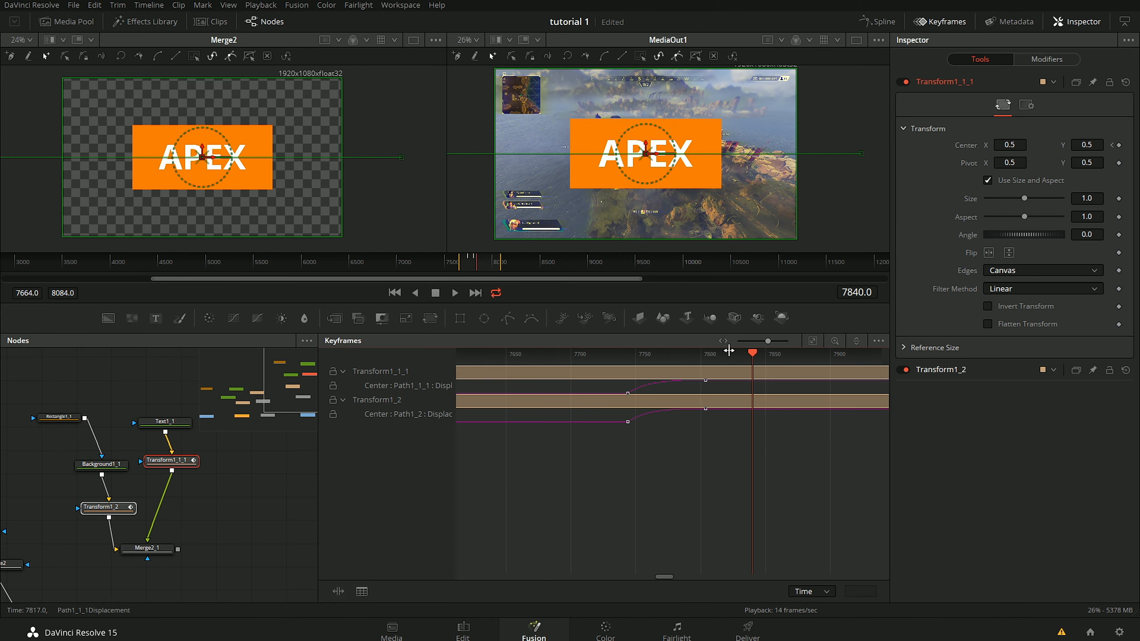
Step: Select the original title nodes, from Background1 and Text1 through Merge2, to examine their transform keyframes
{"action": "left_click_drag", "start_coordinate": [226, 491], "coordinate": [210, 507]}
{"action": "scroll", "coordinate": [220, 481], "scroll_direction": "down", "scroll_amount": 1}
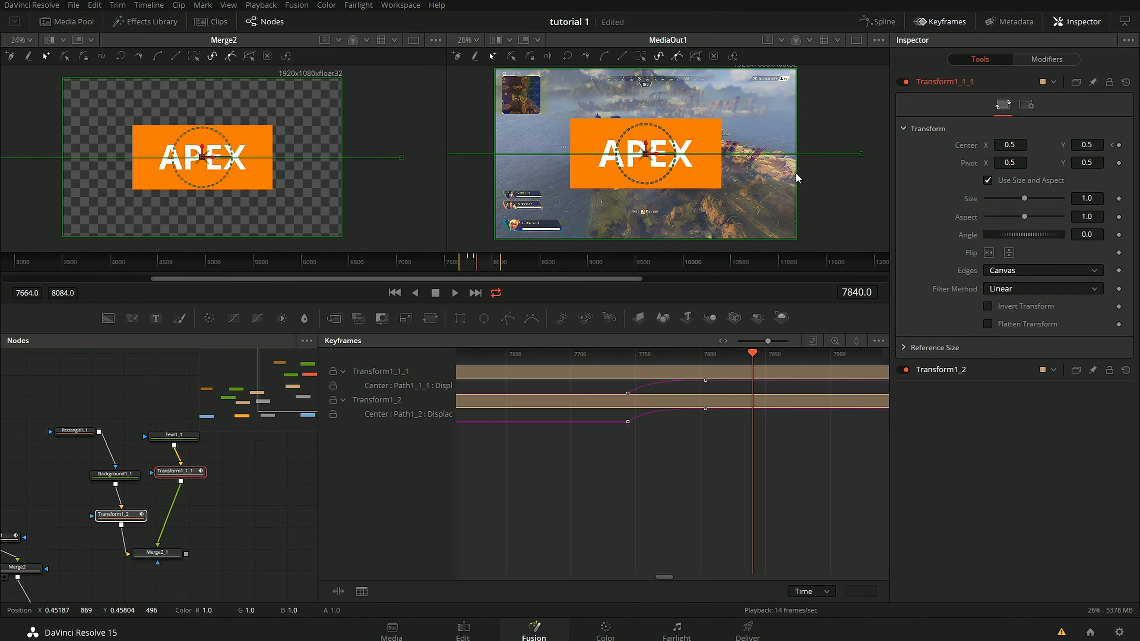
{"action": "left_click_drag", "start_coordinate": [159, 515], "coordinate": [138, 483]}
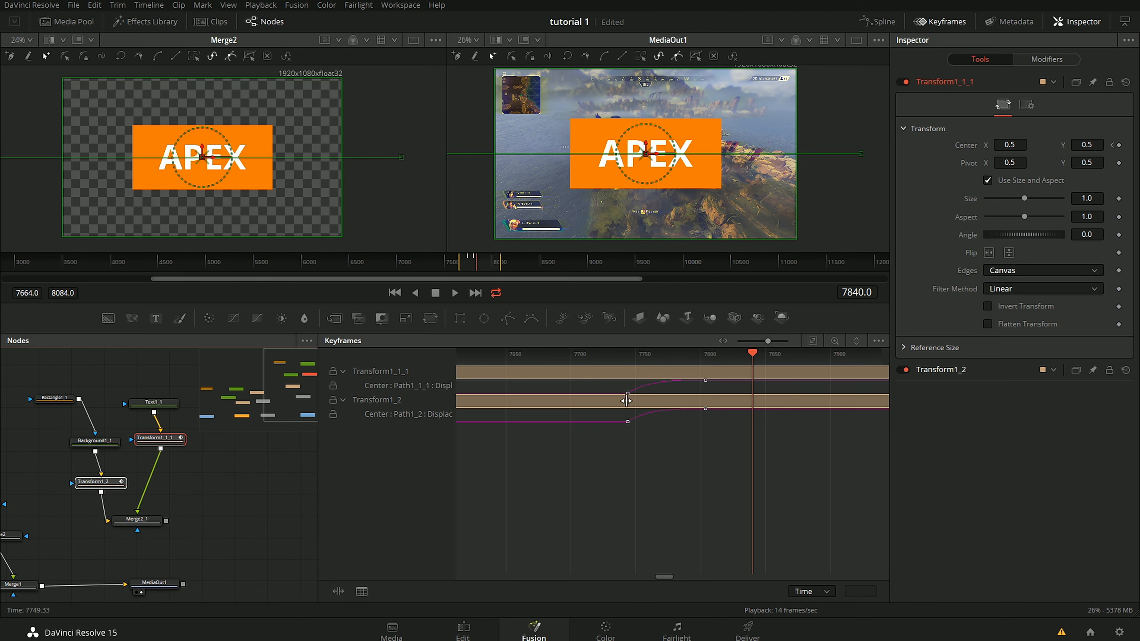
{"action": "left_click", "coordinate": [209, 498]}
{"action": "left_click_drag", "start_coordinate": [159, 499], "coordinate": [169, 467]}
{"action": "left_click_drag", "start_coordinate": [169, 467], "coordinate": [179, 466]}
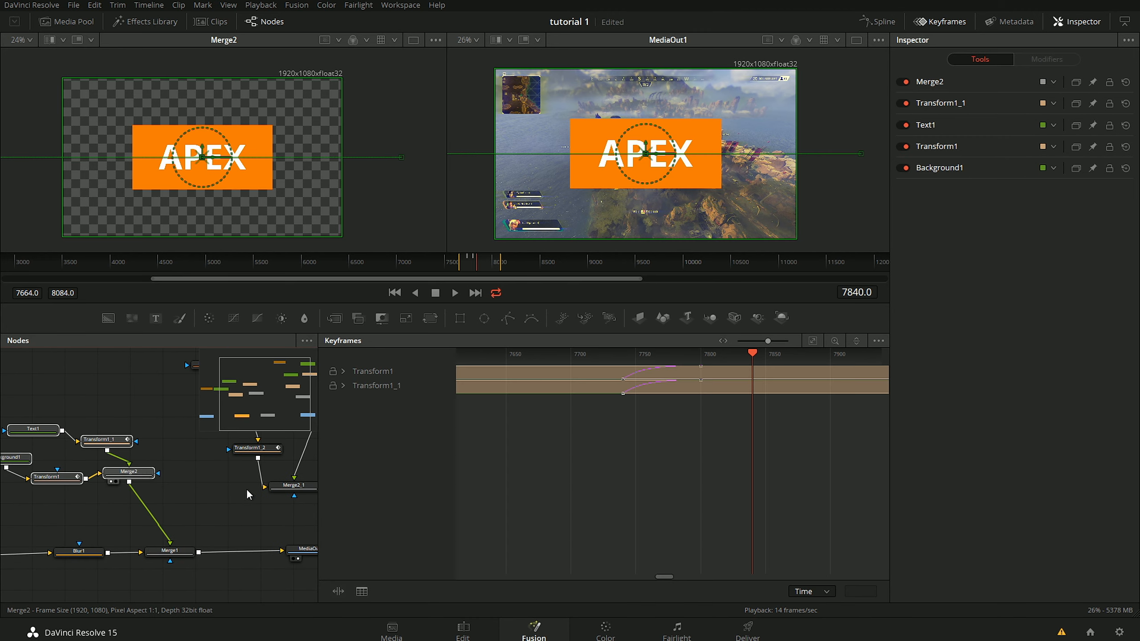
Step: Combine Merge2 and Merge2_1 through a new Merge node feeding Merge1's foreground, and show the Spline editor in place of Keyframes
{"action": "left_click_drag", "start_coordinate": [245, 488], "coordinate": [173, 487]}
{"action": "left_click", "coordinate": [127, 510]}
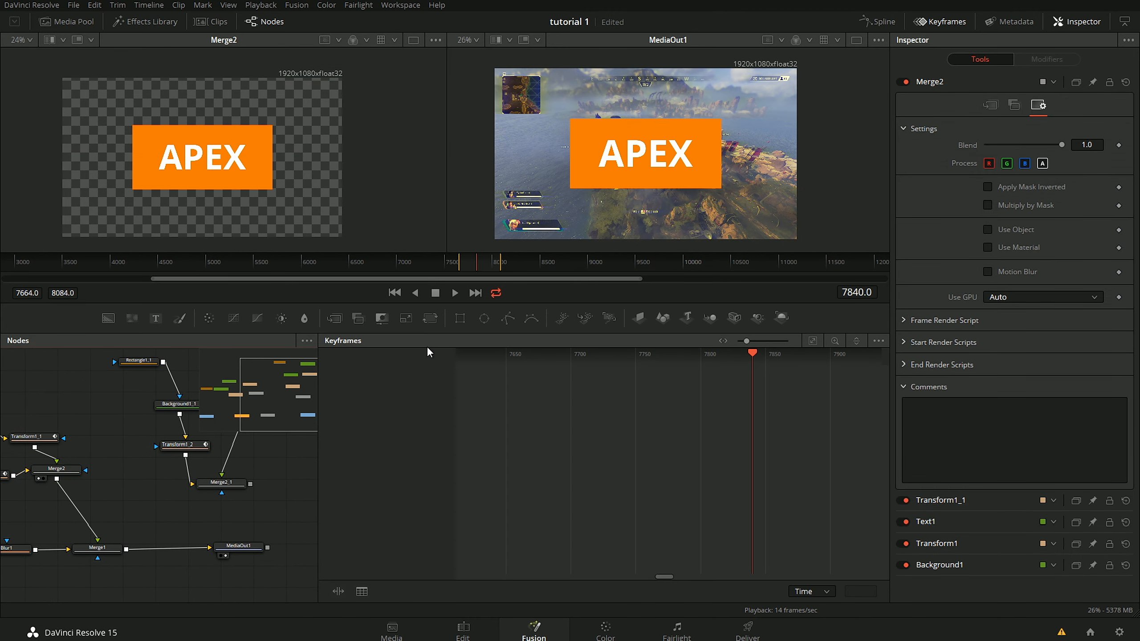
{"action": "left_click", "coordinate": [334, 318]}
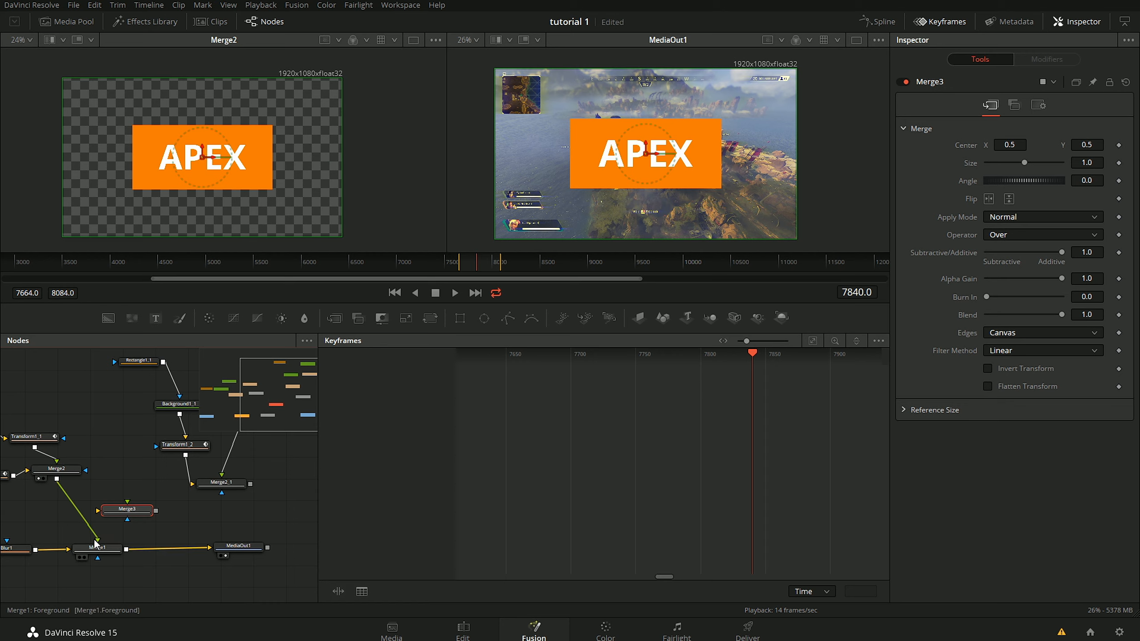
{"action": "left_click_drag", "start_coordinate": [96, 543], "coordinate": [109, 511]}
{"action": "left_click_drag", "start_coordinate": [250, 484], "coordinate": [98, 540]}
{"action": "left_click", "coordinate": [877, 21]}
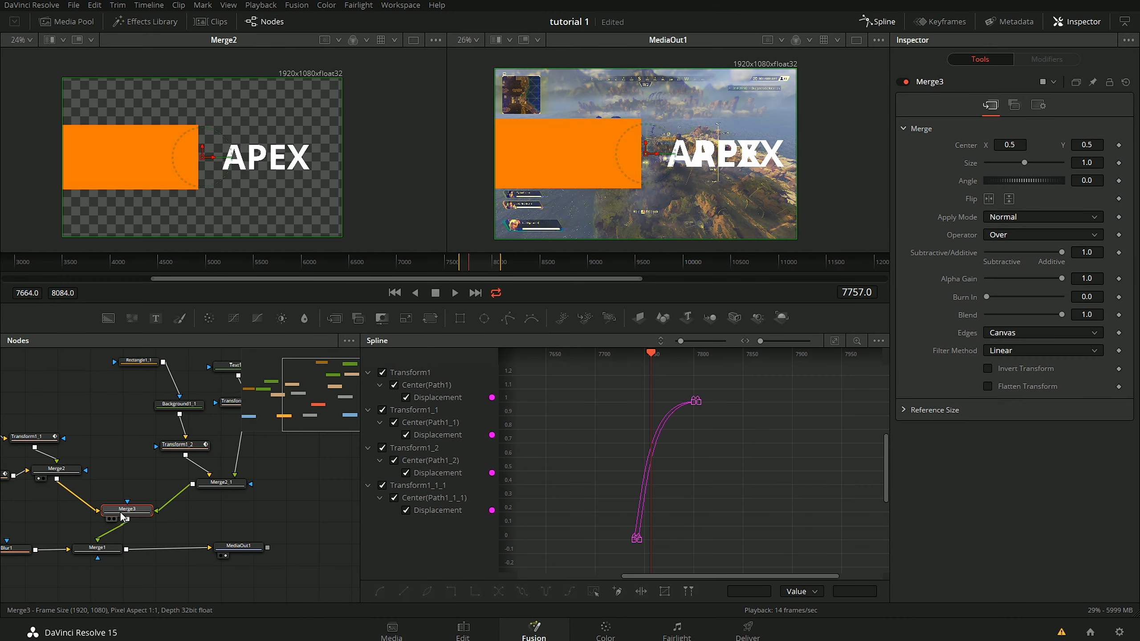
Step: Set the apply mode of Merge3 to Overlay so the duplicated title blends over the original
{"action": "left_click_drag", "start_coordinate": [150, 499], "coordinate": [178, 497]}
{"action": "left_click_drag", "start_coordinate": [127, 463], "coordinate": [158, 456]}
{"action": "left_click_drag", "start_coordinate": [770, 159], "coordinate": [740, 177]}
{"action": "left_click_drag", "start_coordinate": [740, 177], "coordinate": [870, 175]}
{"action": "left_click_drag", "start_coordinate": [476, 215], "coordinate": [546, 243]}
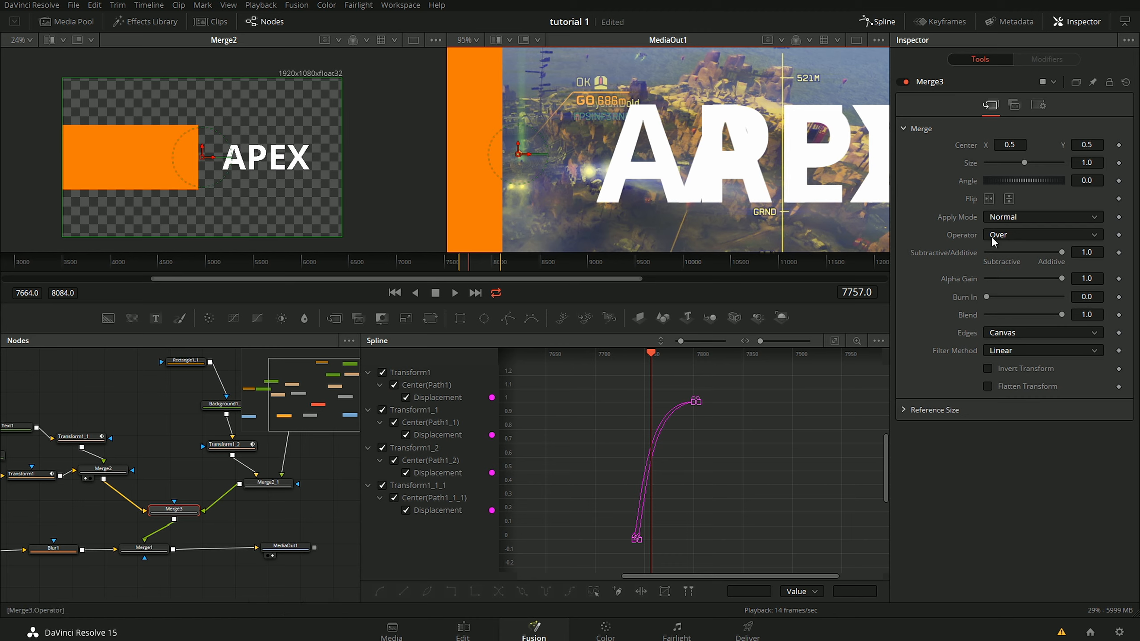
{"action": "left_click", "coordinate": [1038, 217]}
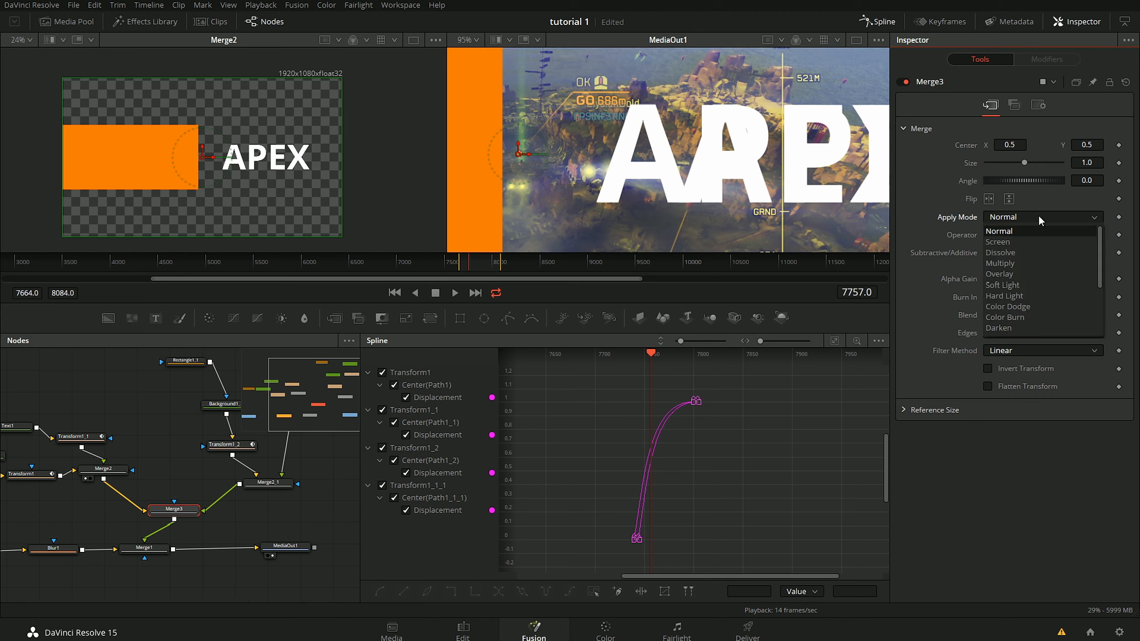
{"action": "left_click", "coordinate": [1027, 276]}
{"action": "scroll", "coordinate": [649, 212], "scroll_direction": "down", "scroll_amount": 4}
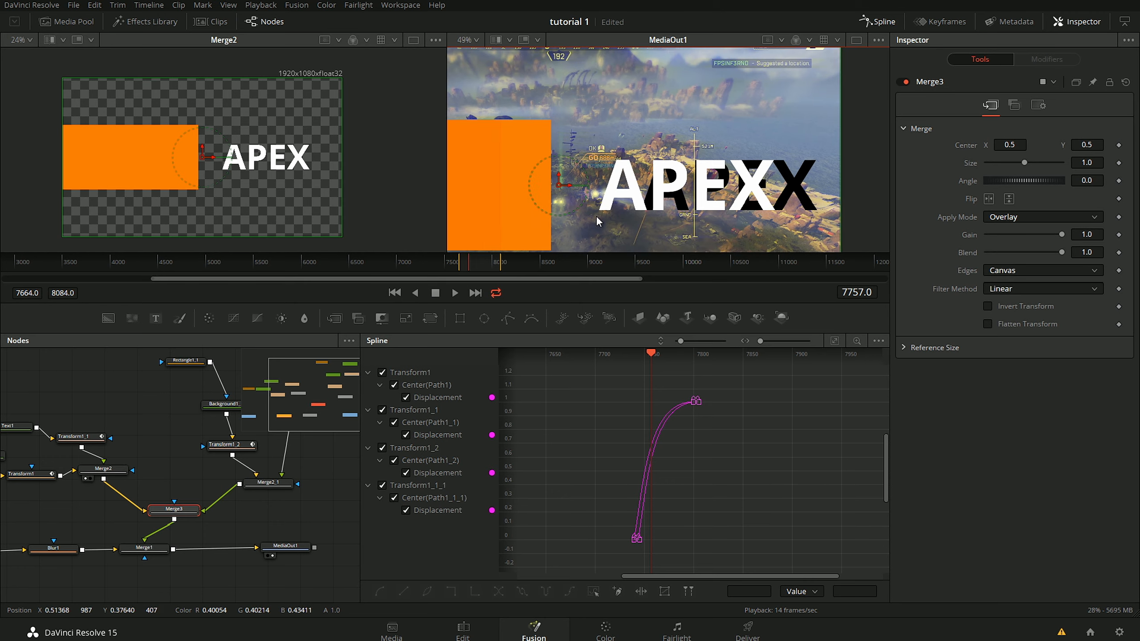
{"action": "scroll", "coordinate": [596, 216], "scroll_direction": "down", "scroll_amount": 2}
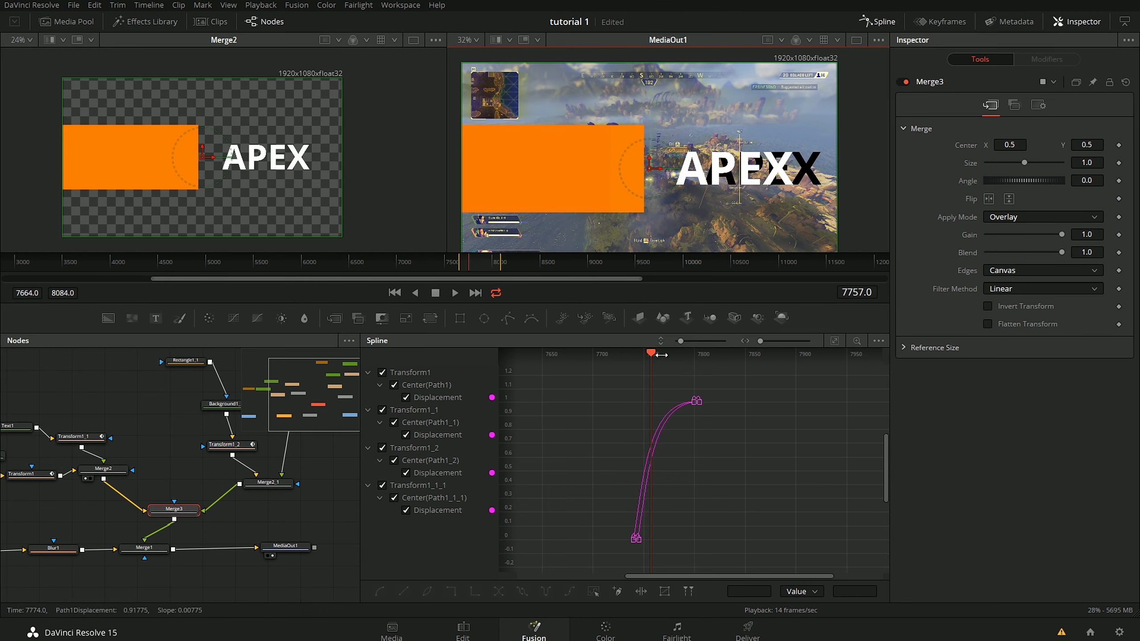
Step: Keyframe the blend of Merge3 from 1.0 at frame 7773 to 0.0 at frame 7801
{"action": "left_click_drag", "start_coordinate": [653, 355], "coordinate": [629, 353]}
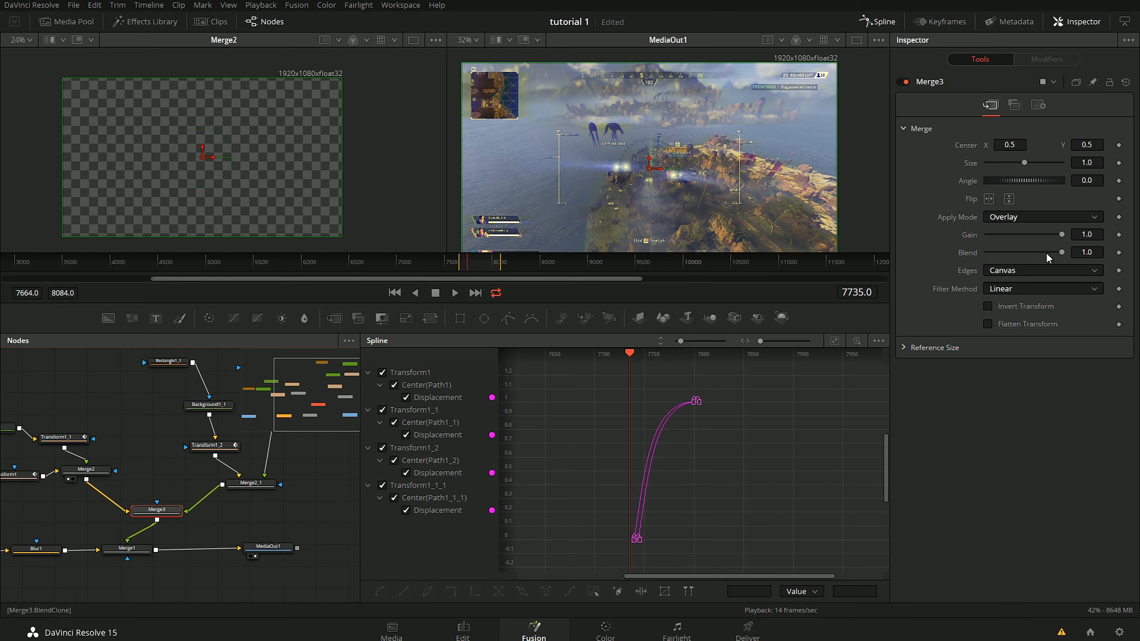
{"action": "left_click_drag", "start_coordinate": [641, 360], "coordinate": [662, 363]}
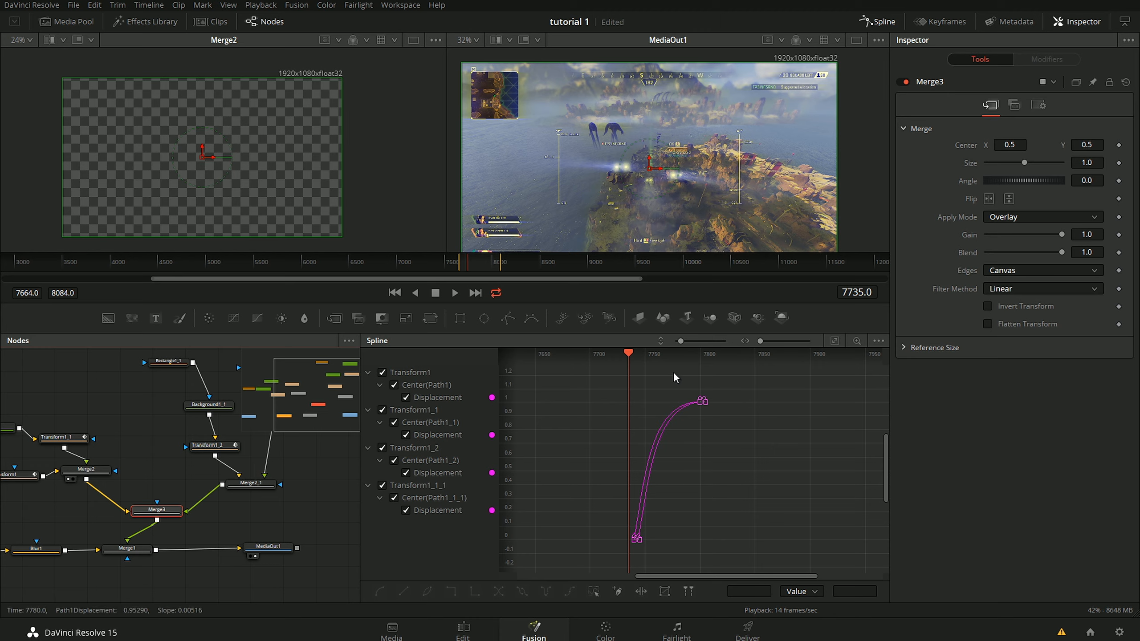
{"action": "left_click_drag", "start_coordinate": [631, 357], "coordinate": [703, 362]}
{"action": "left_click", "coordinate": [1118, 252]}
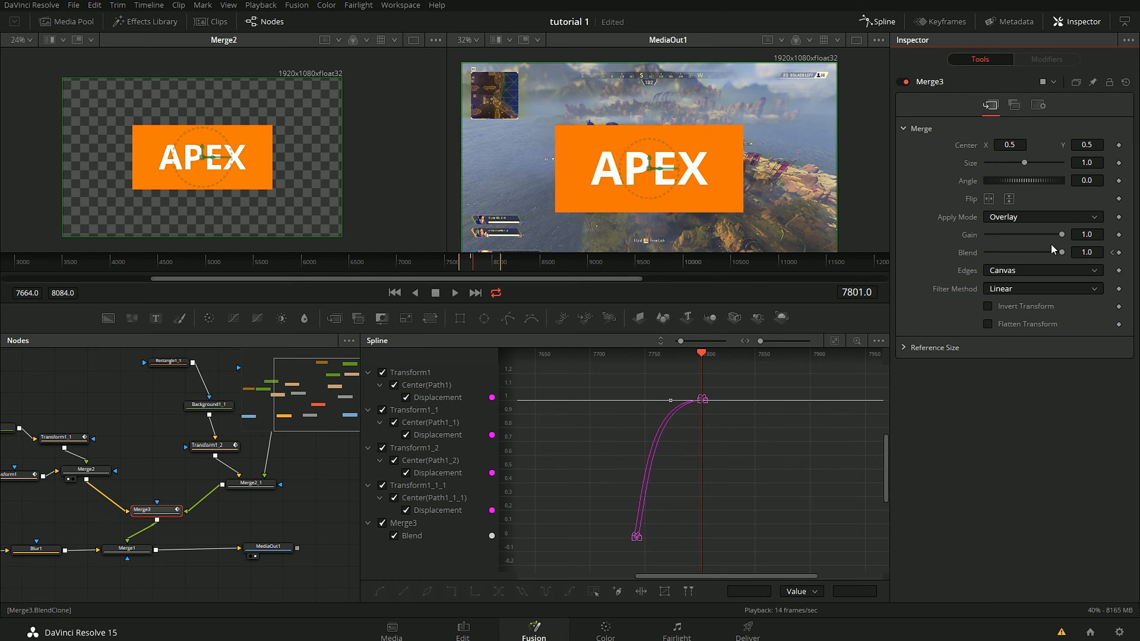
{"action": "left_click_drag", "start_coordinate": [1060, 252], "coordinate": [982, 256]}
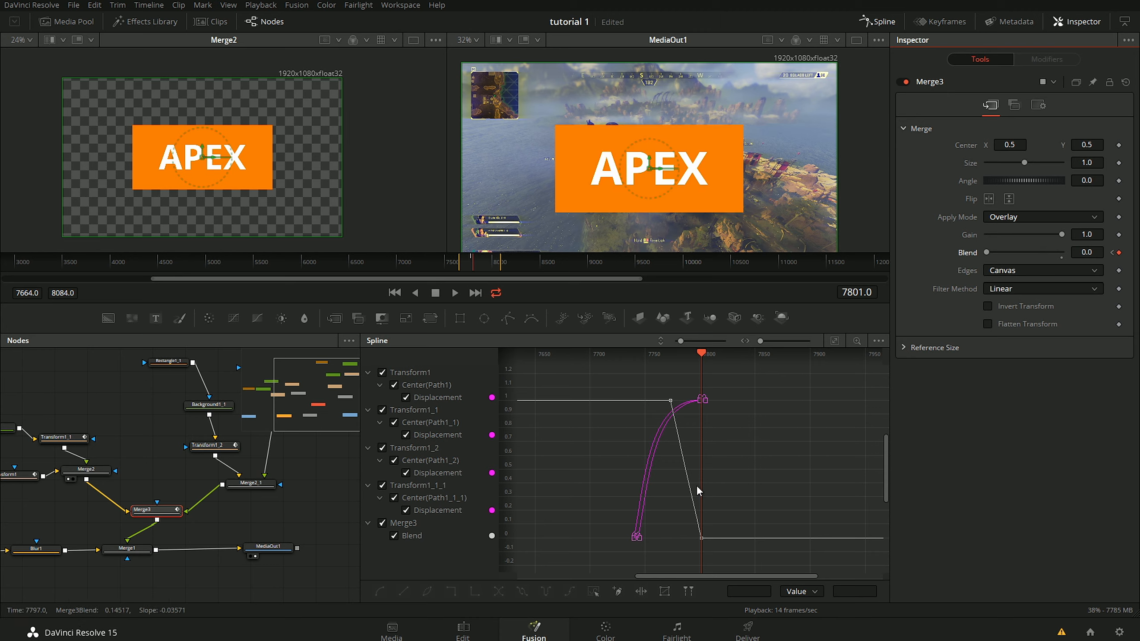
Step: Move the duplicated title nodes, from Rectangle1_1 and Text1_1 down to Merge2_1, farther above Merge3
{"action": "left_click", "coordinate": [613, 356]}
{"action": "scroll", "coordinate": [133, 510], "scroll_direction": "down", "scroll_amount": 2}
{"action": "left_click_drag", "start_coordinate": [133, 510], "coordinate": [162, 502]}
{"action": "scroll", "coordinate": [180, 503], "scroll_direction": "down", "scroll_amount": 1}
{"action": "scroll", "coordinate": [188, 474], "scroll_direction": "up", "scroll_amount": 2}
{"action": "scroll", "coordinate": [163, 469], "scroll_direction": "down", "scroll_amount": 1}
{"action": "left_click", "coordinate": [27, 432]}
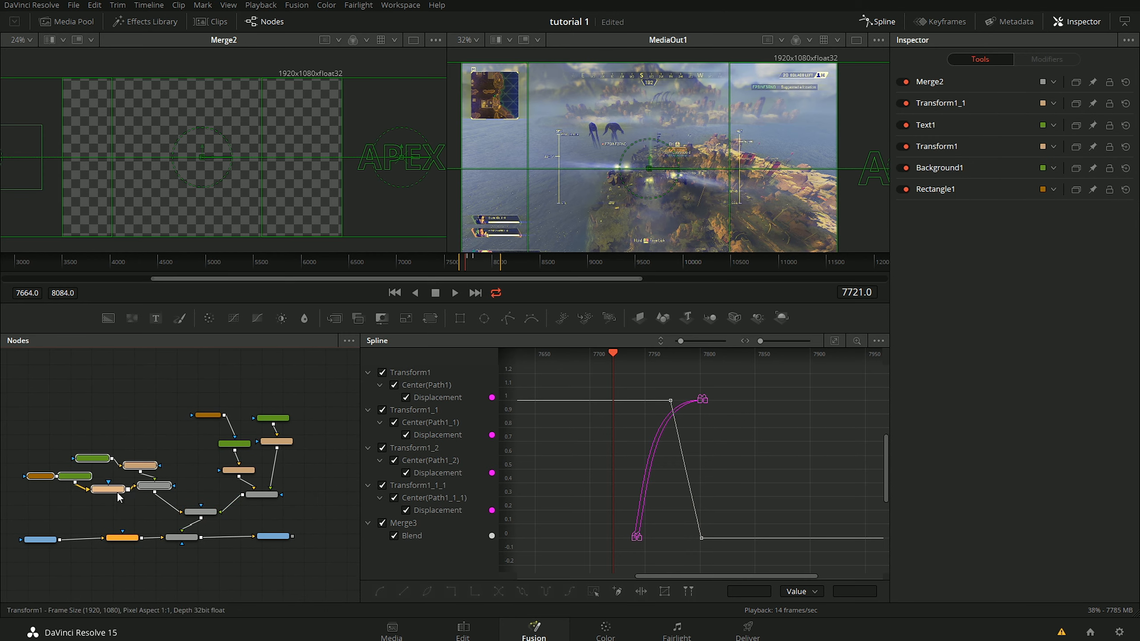
{"action": "left_click_drag", "start_coordinate": [192, 400], "coordinate": [298, 501]}
{"action": "left_click_drag", "start_coordinate": [265, 494], "coordinate": [273, 473]}
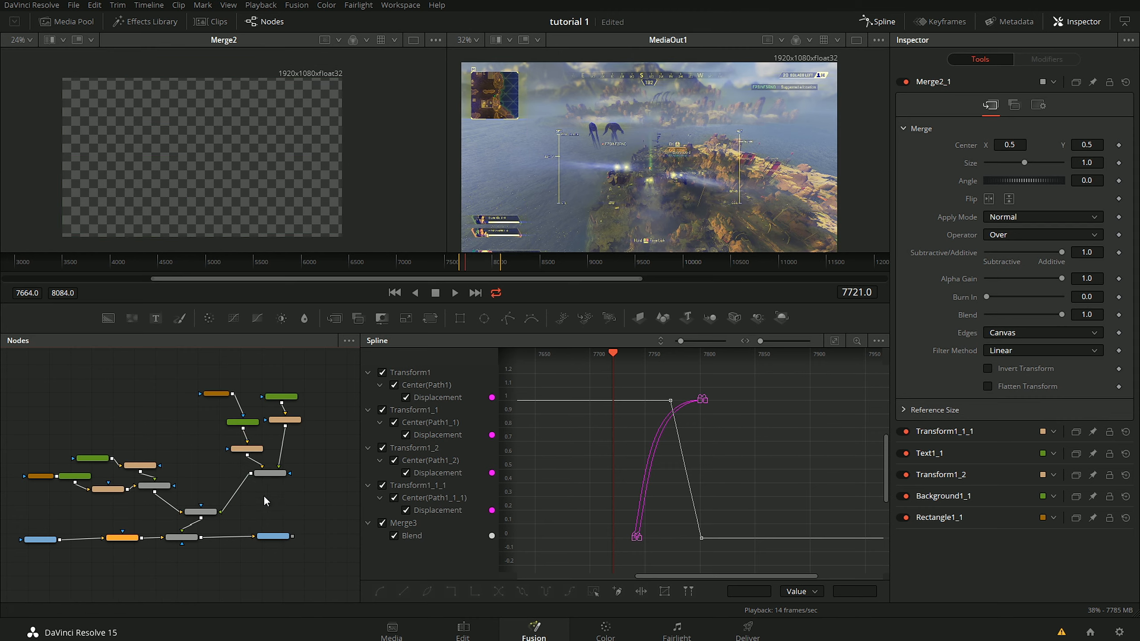
{"action": "scroll", "coordinate": [253, 483], "scroll_direction": "up", "scroll_amount": 5}
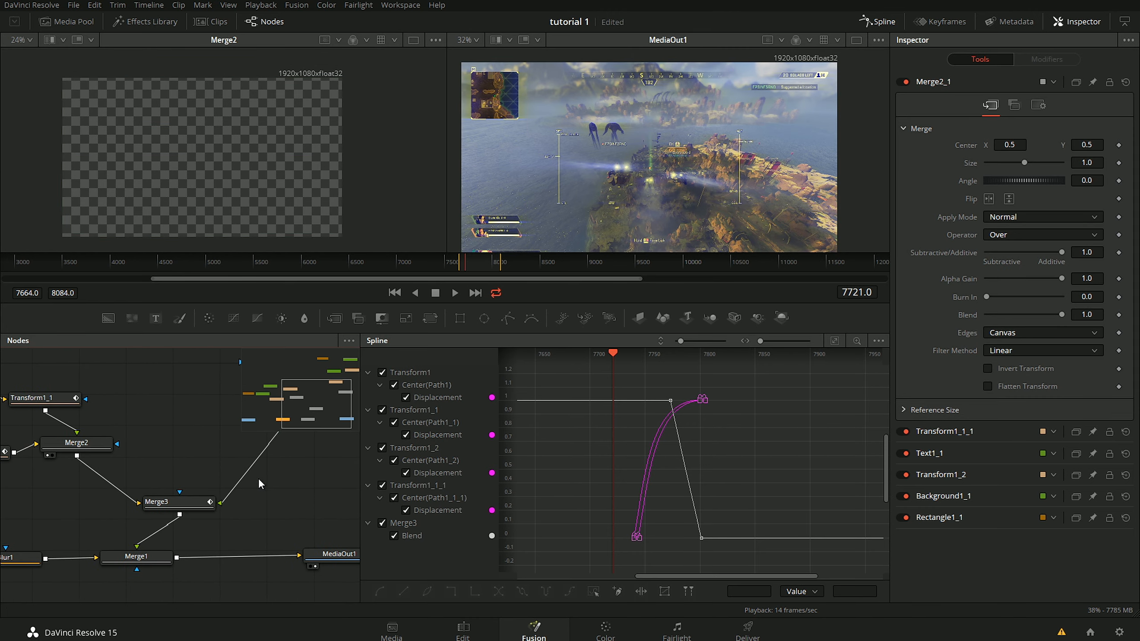
Step: Select Merge3 and scrub to its blend keyframe at frame 7773 to examine the overlaid titles in the MediaOut1 viewer
{"action": "left_click_drag", "start_coordinate": [205, 499], "coordinate": [182, 489]}
{"action": "left_click_drag", "start_coordinate": [276, 509], "coordinate": [223, 521]}
{"action": "scroll", "coordinate": [224, 507], "scroll_direction": "down", "scroll_amount": 1}
{"action": "scroll", "coordinate": [219, 506], "scroll_direction": "down", "scroll_amount": 1}
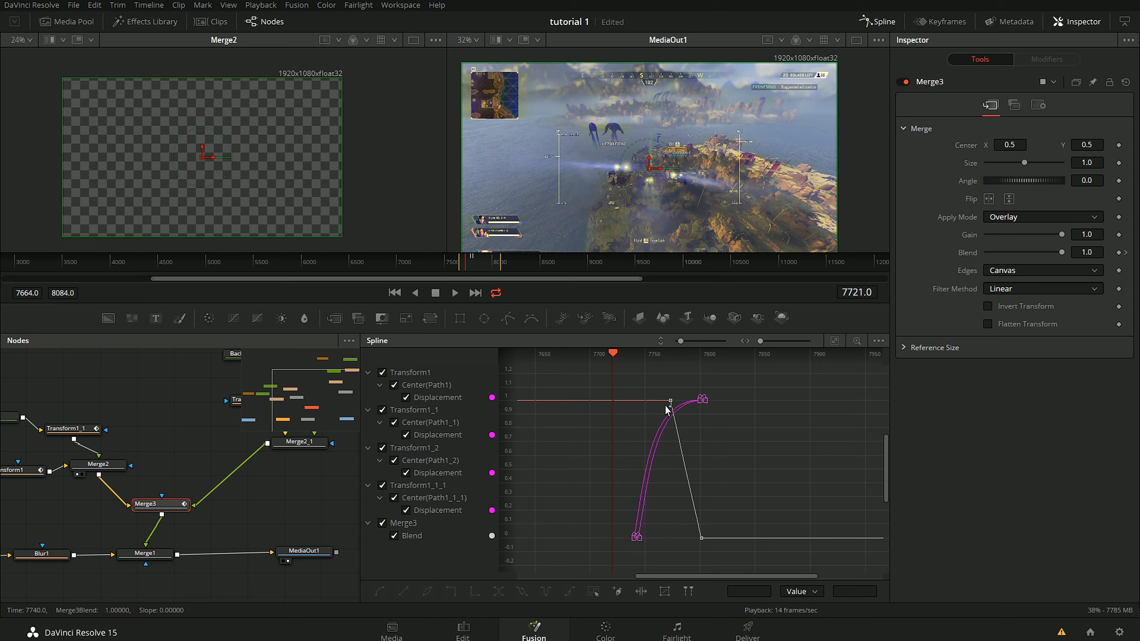
{"action": "left_click_drag", "start_coordinate": [659, 426], "coordinate": [589, 437]}
{"action": "left_click_drag", "start_coordinate": [586, 379], "coordinate": [616, 351]}
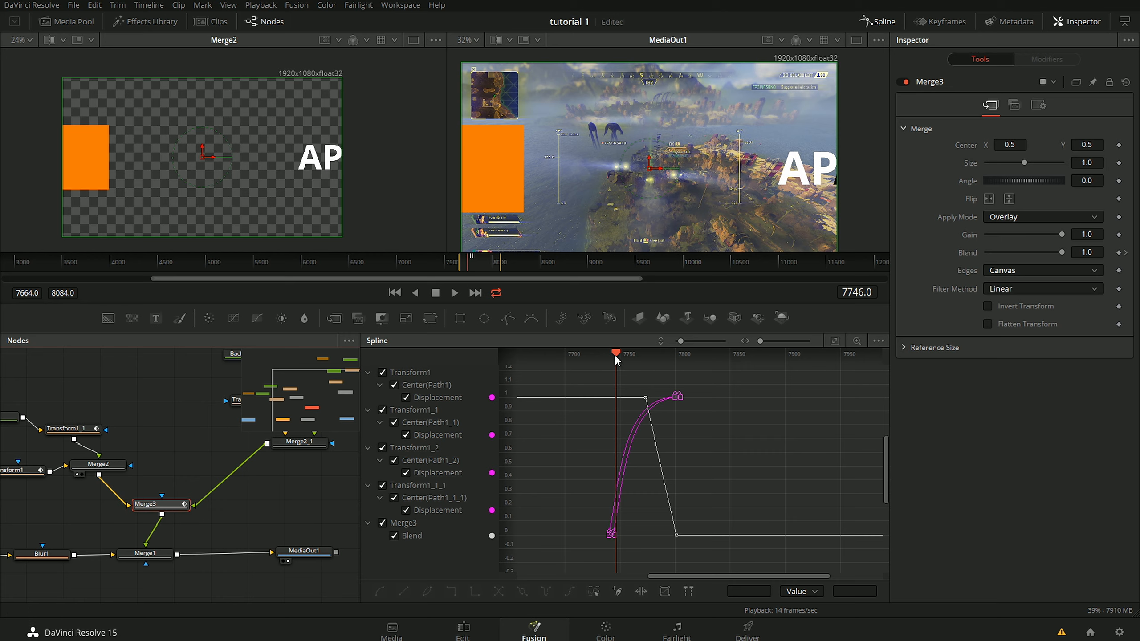
{"action": "left_click_drag", "start_coordinate": [614, 355], "coordinate": [646, 352]}
{"action": "scroll", "coordinate": [680, 216], "scroll_direction": "up", "scroll_amount": 1}
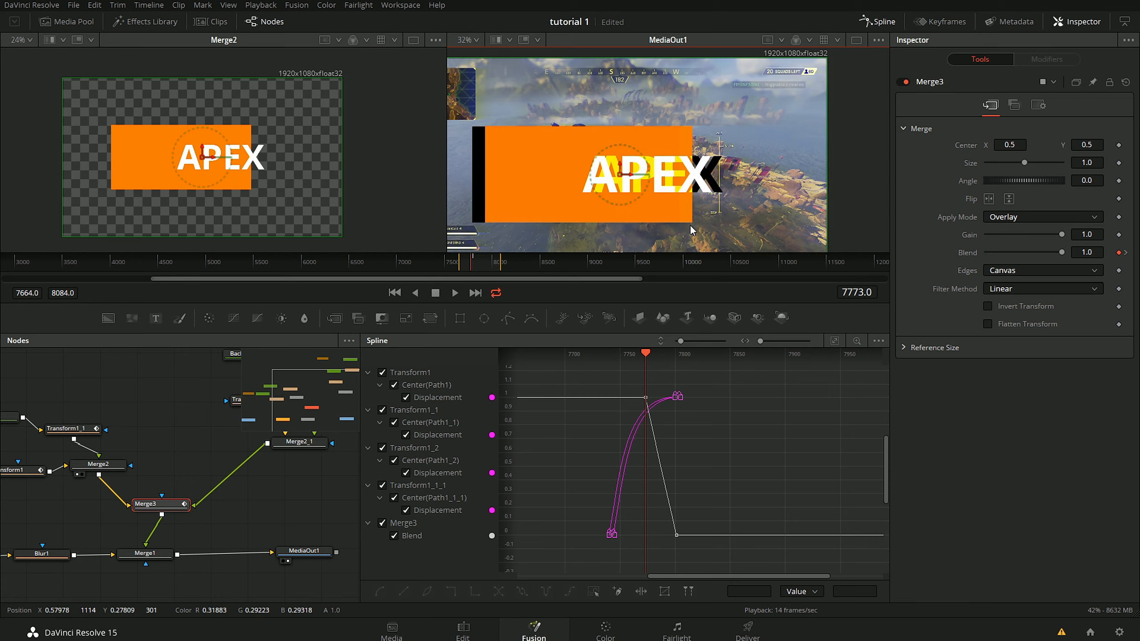
{"action": "scroll", "coordinate": [721, 215], "scroll_direction": "up", "scroll_amount": 2}
{"action": "scroll", "coordinate": [749, 167], "scroll_direction": "up", "scroll_amount": 1}
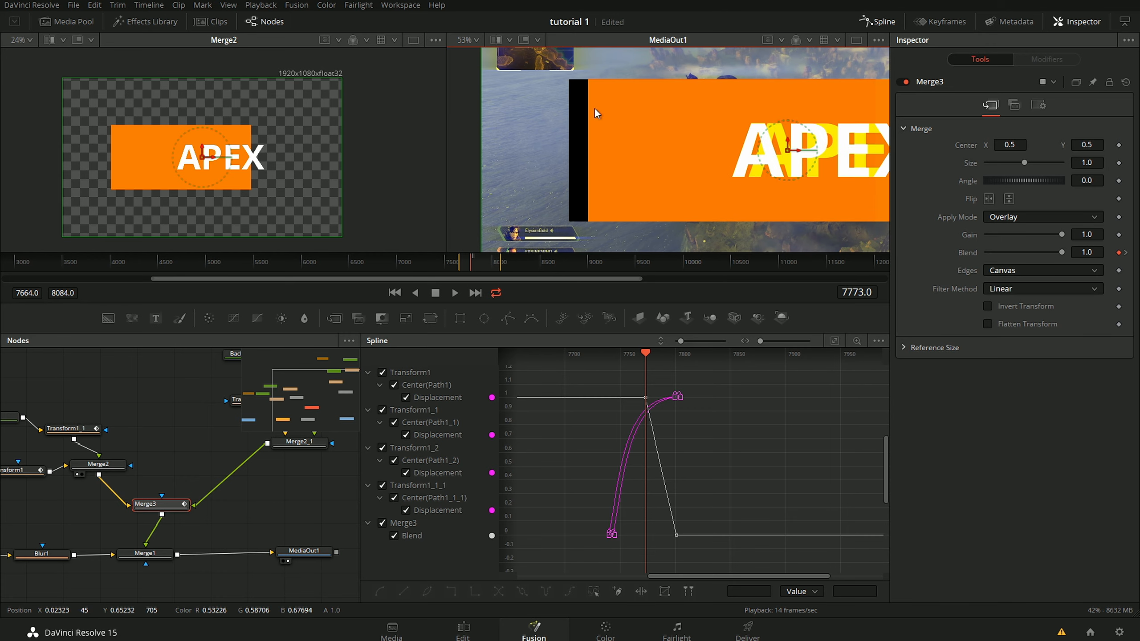
{"action": "left_click_drag", "start_coordinate": [622, 99], "coordinate": [535, 118]}
{"action": "left_click_drag", "start_coordinate": [764, 173], "coordinate": [738, 154]}
{"action": "scroll", "coordinate": [705, 161], "scroll_direction": "down", "scroll_amount": 1}
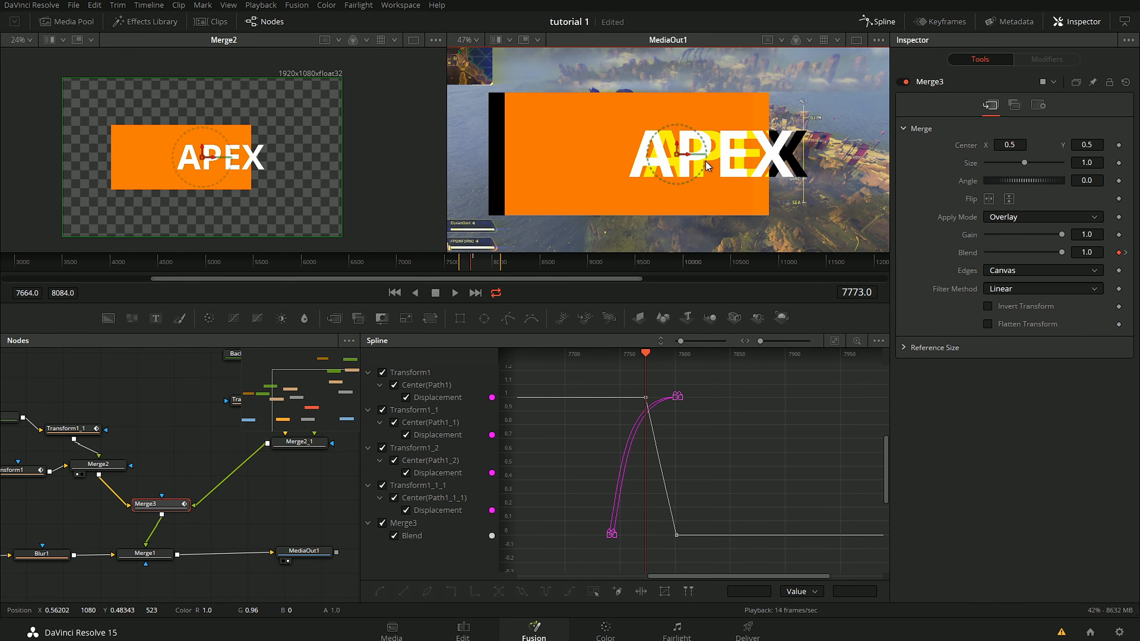
{"action": "scroll", "coordinate": [705, 160], "scroll_direction": "down", "scroll_amount": 1}
Step: Try the Color Burn and Color Dodge apply modes on Merge3 and return it to Overlay
{"action": "left_click", "coordinate": [1023, 217]}
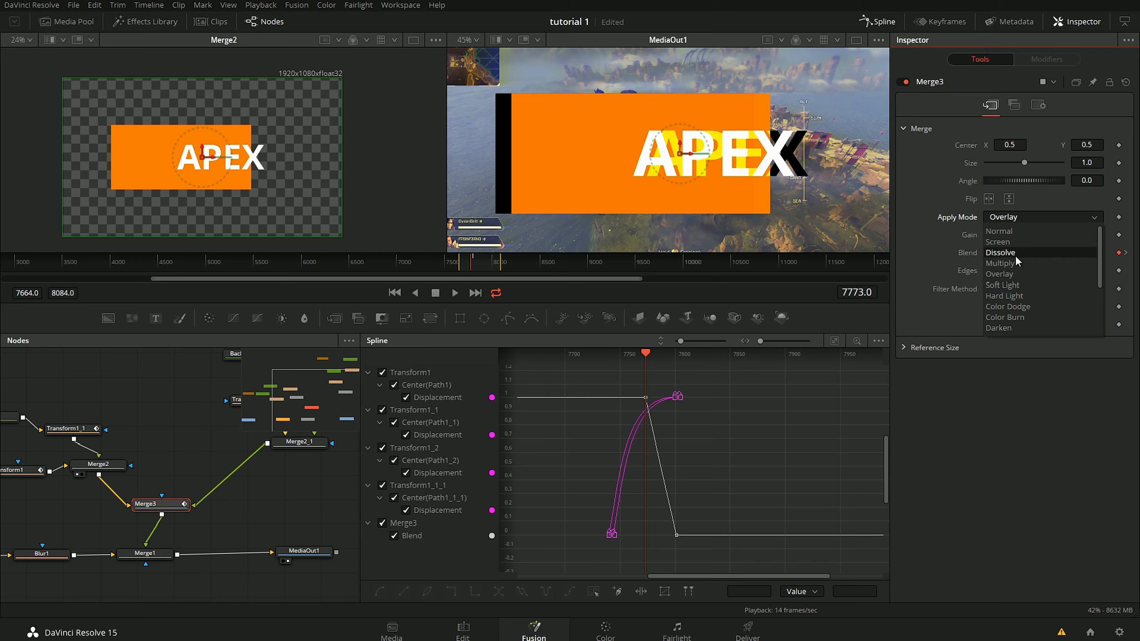
{"action": "left_click", "coordinate": [1024, 316]}
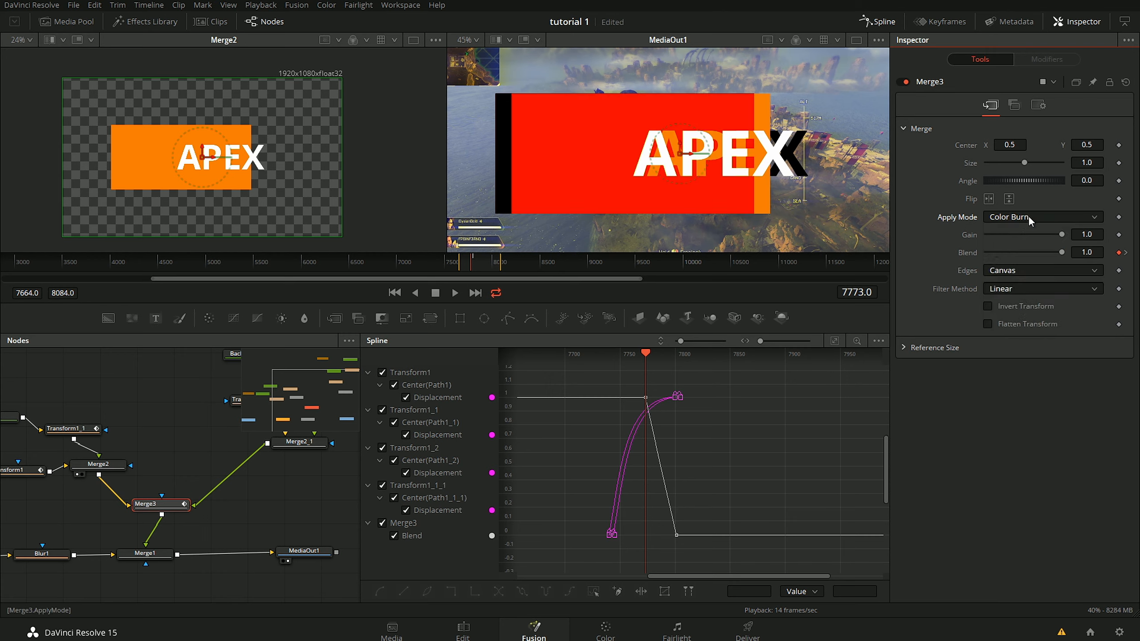
{"action": "left_click", "coordinate": [1027, 217]}
{"action": "left_click", "coordinate": [1029, 305]}
{"action": "left_click", "coordinate": [1023, 217]}
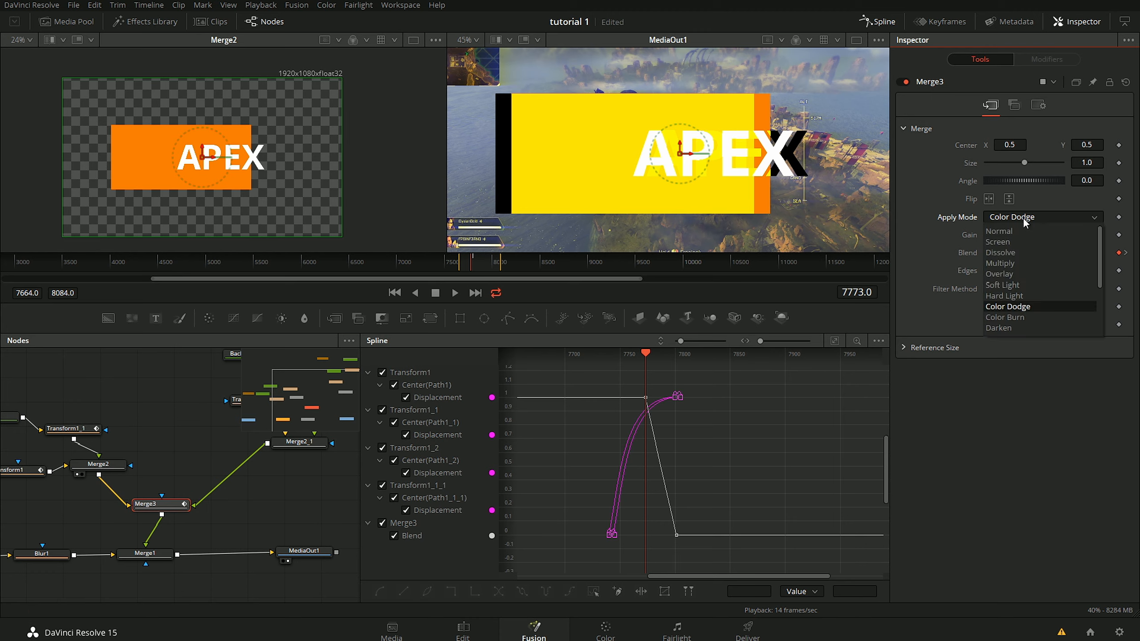
{"action": "left_click", "coordinate": [1041, 272]}
{"action": "scroll", "coordinate": [693, 199], "scroll_direction": "down", "scroll_amount": 1}
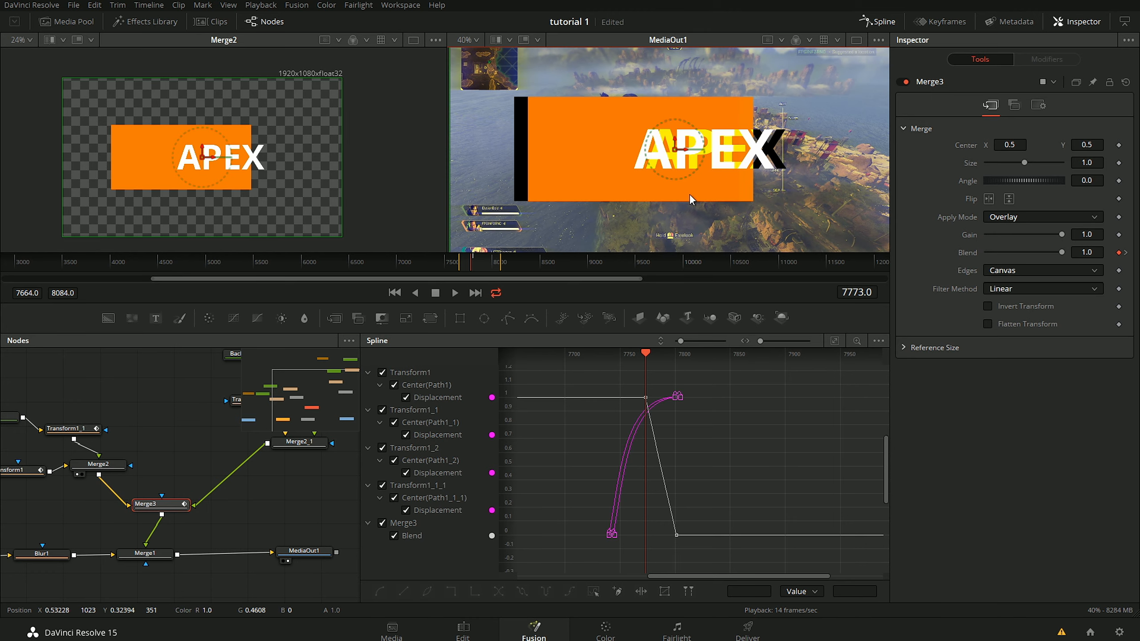
Step: Scrub the composition forward and back across the Merge3 blend fade, starting from frame 7788
{"action": "left_click", "coordinate": [660, 355]}
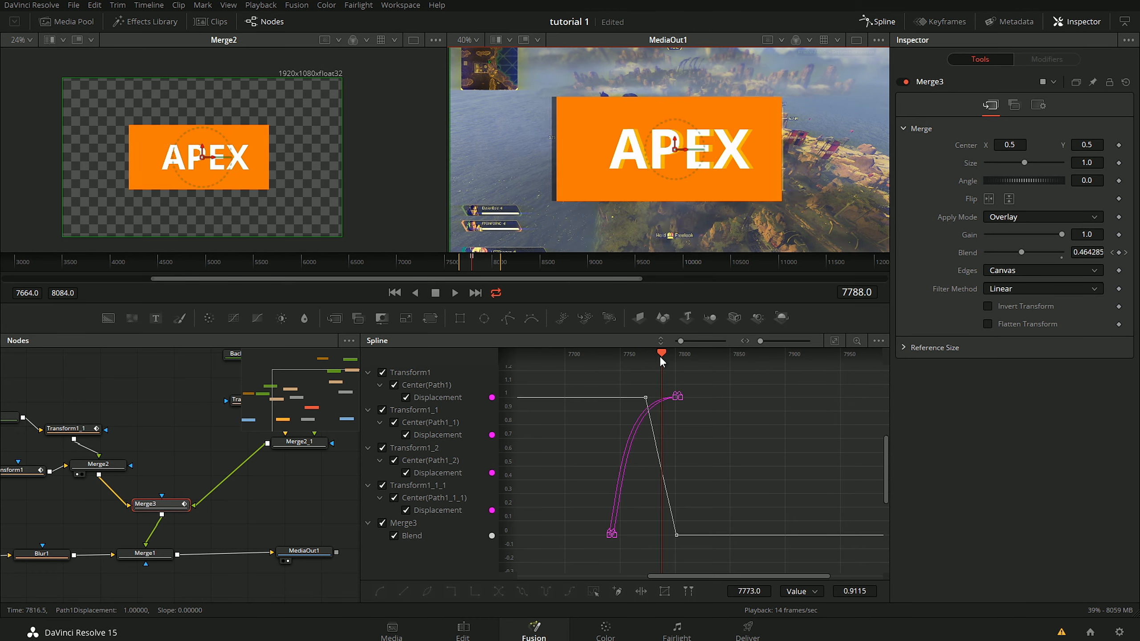
{"action": "left_click_drag", "start_coordinate": [659, 356], "coordinate": [645, 353]}
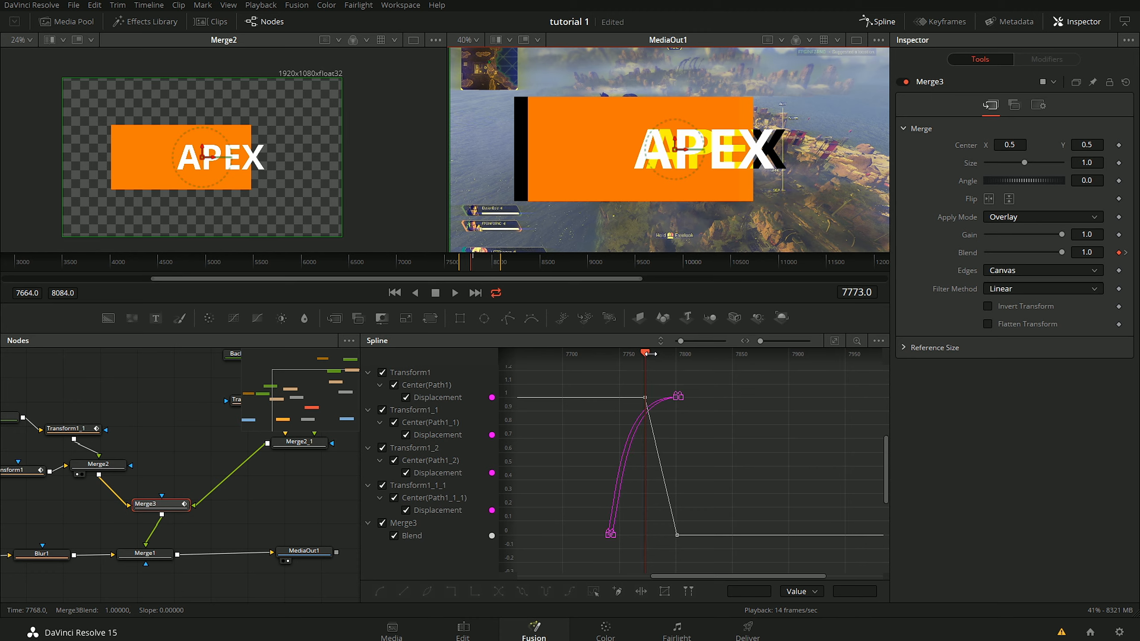
{"action": "left_click_drag", "start_coordinate": [647, 355], "coordinate": [695, 357]}
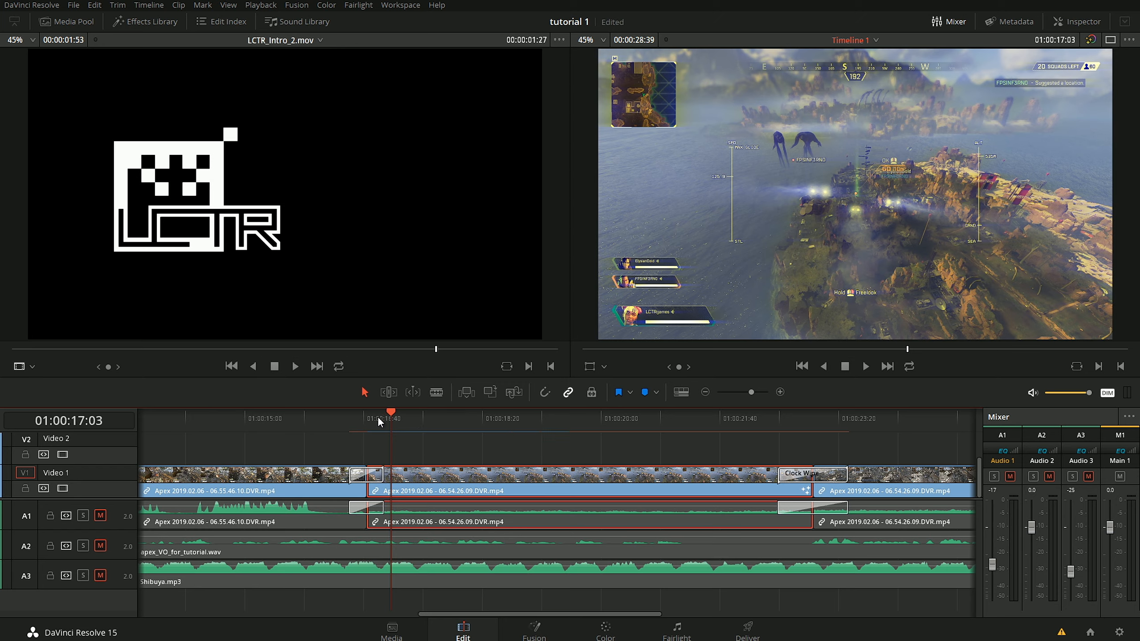
Step: Play the APEX title animation repeatedly on the Edit page timeline from about 01:00:16:57
{"action": "left_click", "coordinate": [382, 419]}
{"action": "key", "text": "space"}
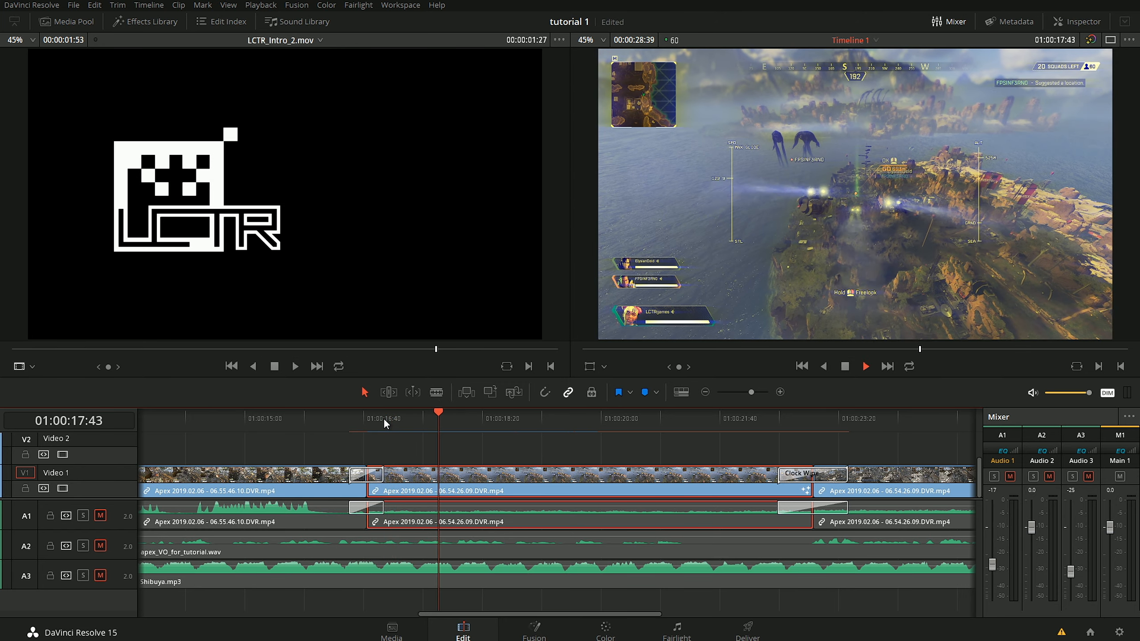
{"action": "left_click", "coordinate": [383, 418]}
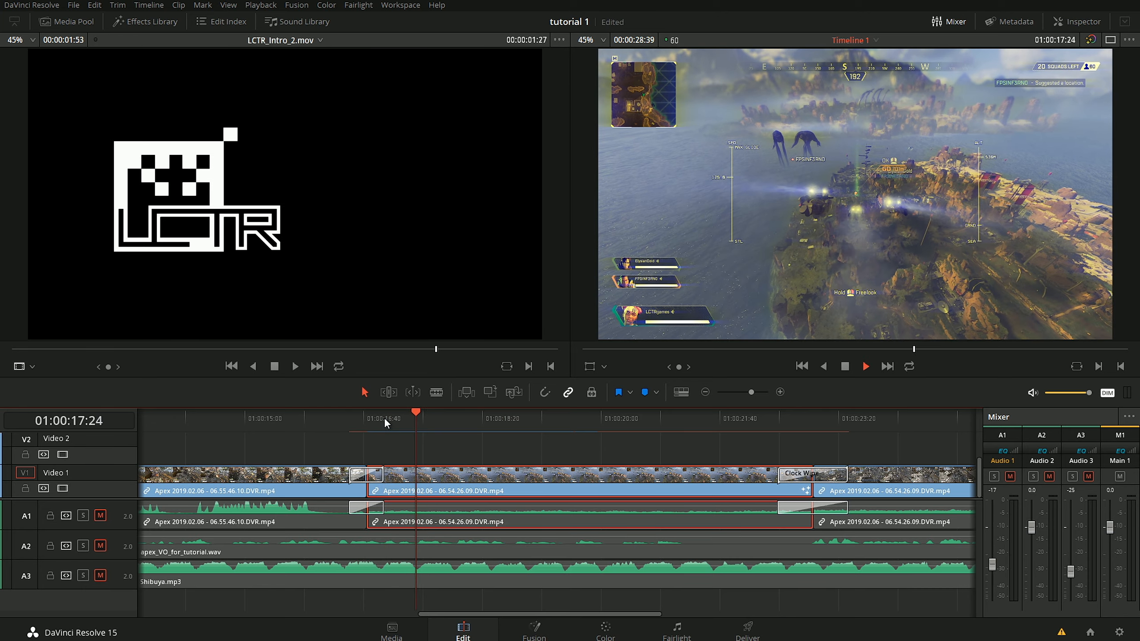
{"action": "left_click", "coordinate": [384, 418]}
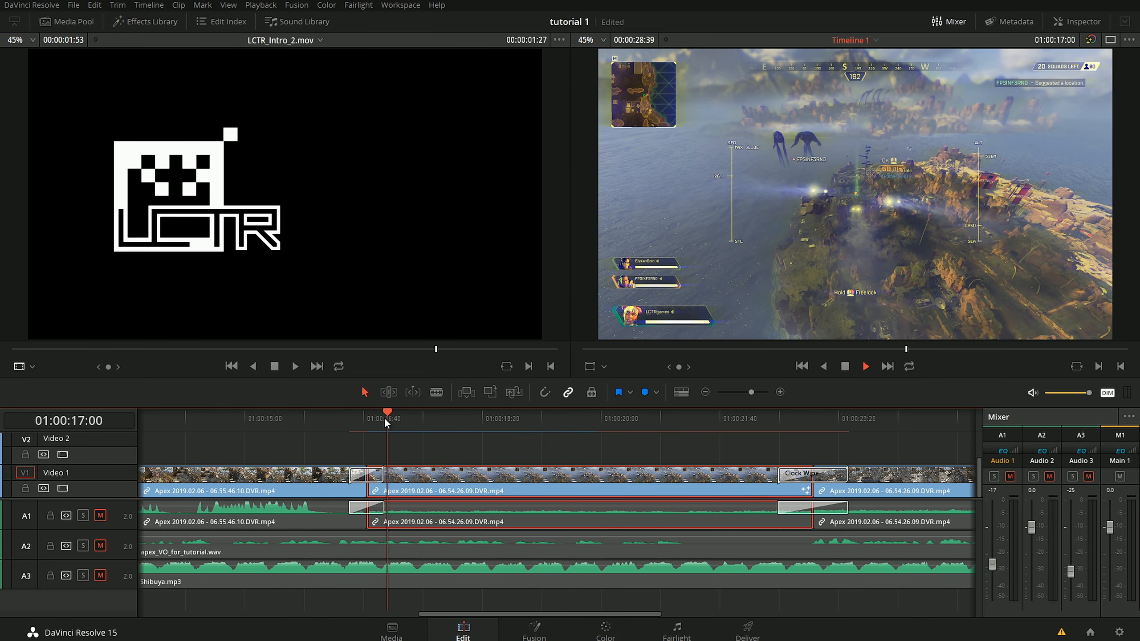
{"action": "key", "text": "space"}
{"action": "left_click", "coordinate": [384, 418]}
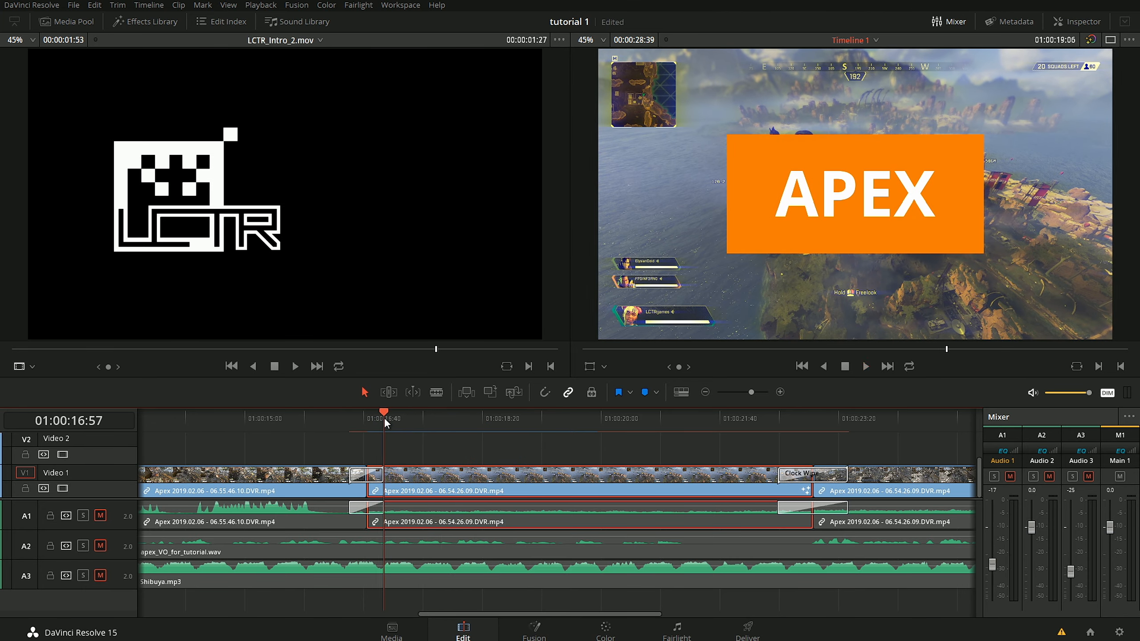
{"action": "key", "text": "space"}
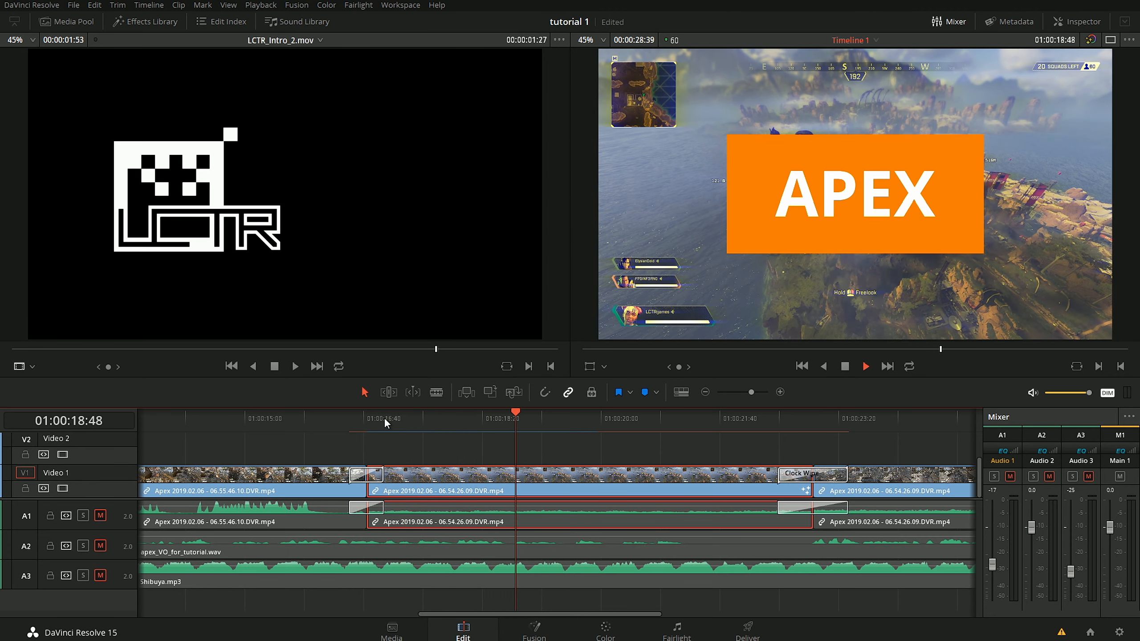
{"action": "left_click", "coordinate": [384, 418]}
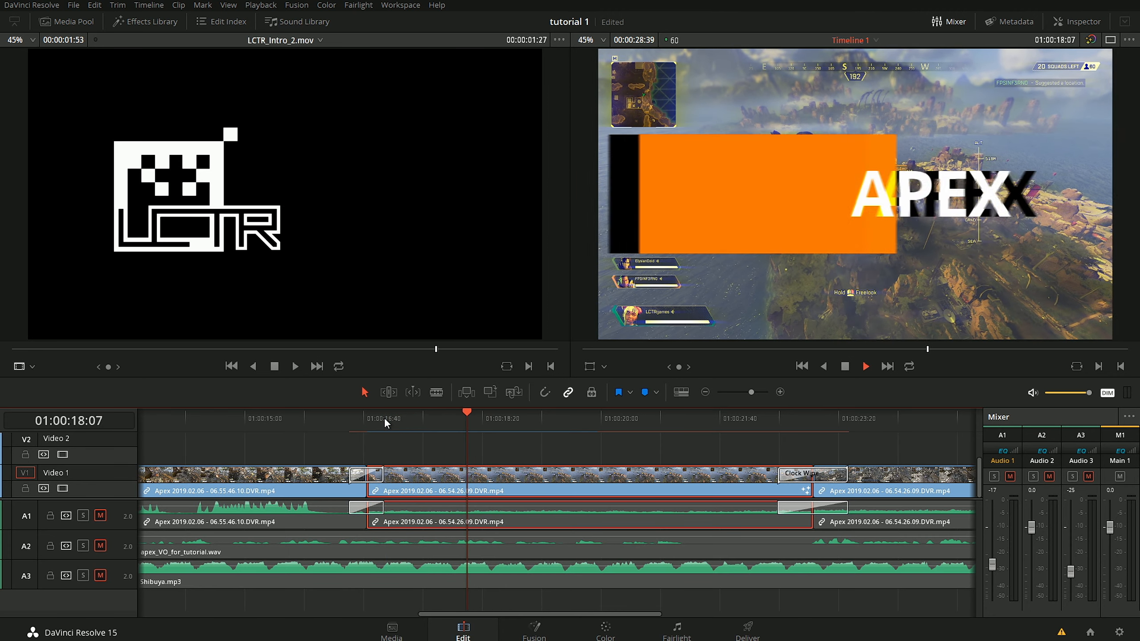
{"action": "key", "text": "space"}
{"action": "left_click", "coordinate": [383, 418]}
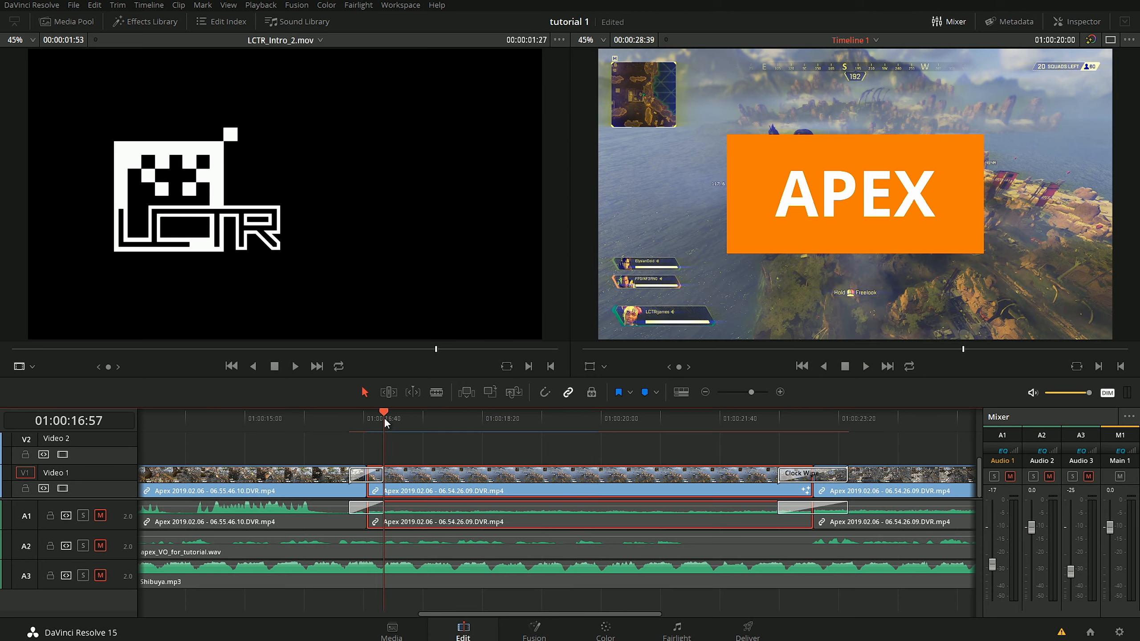
{"action": "key", "text": "space"}
{"action": "key", "text": "space"}
{"action": "left_click", "coordinate": [384, 417]}
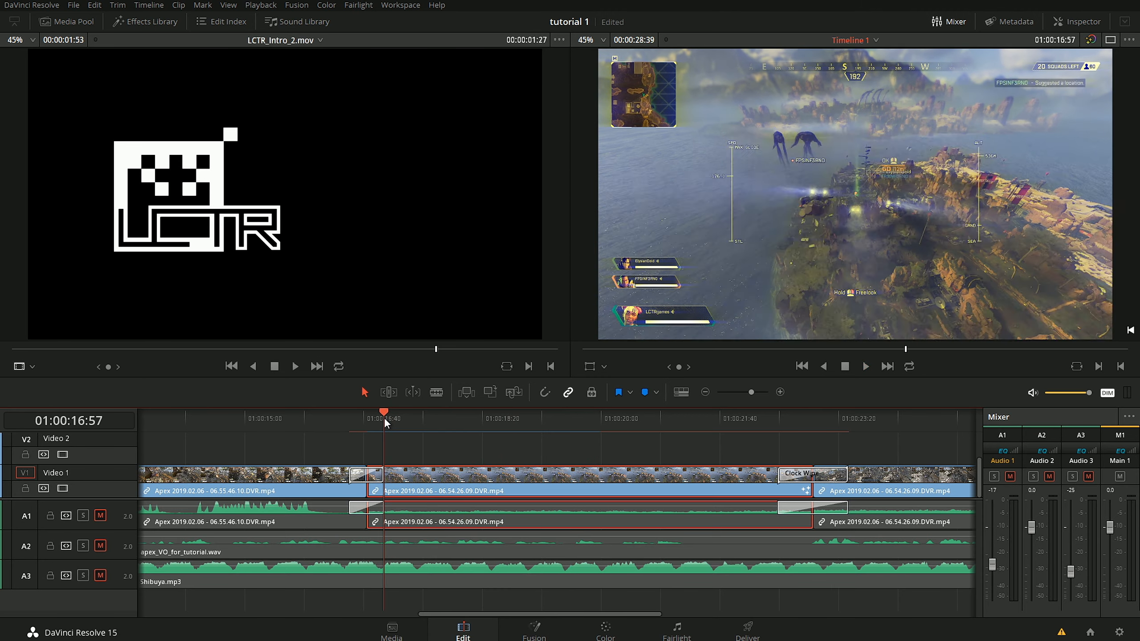
{"action": "key", "text": "space"}
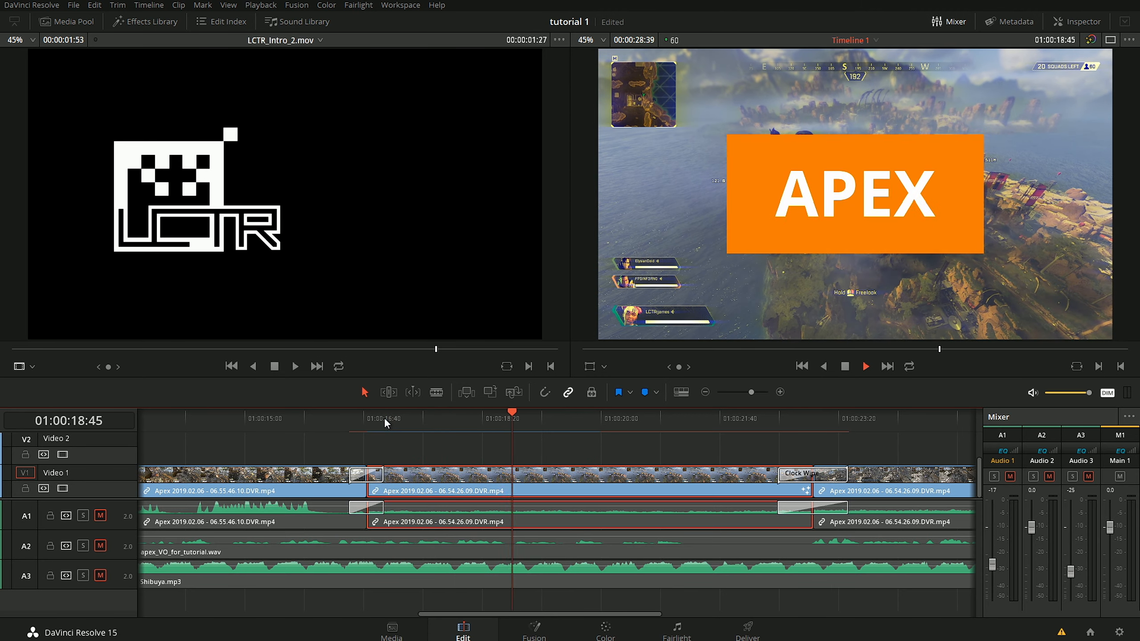
{"action": "left_click", "coordinate": [384, 417]}
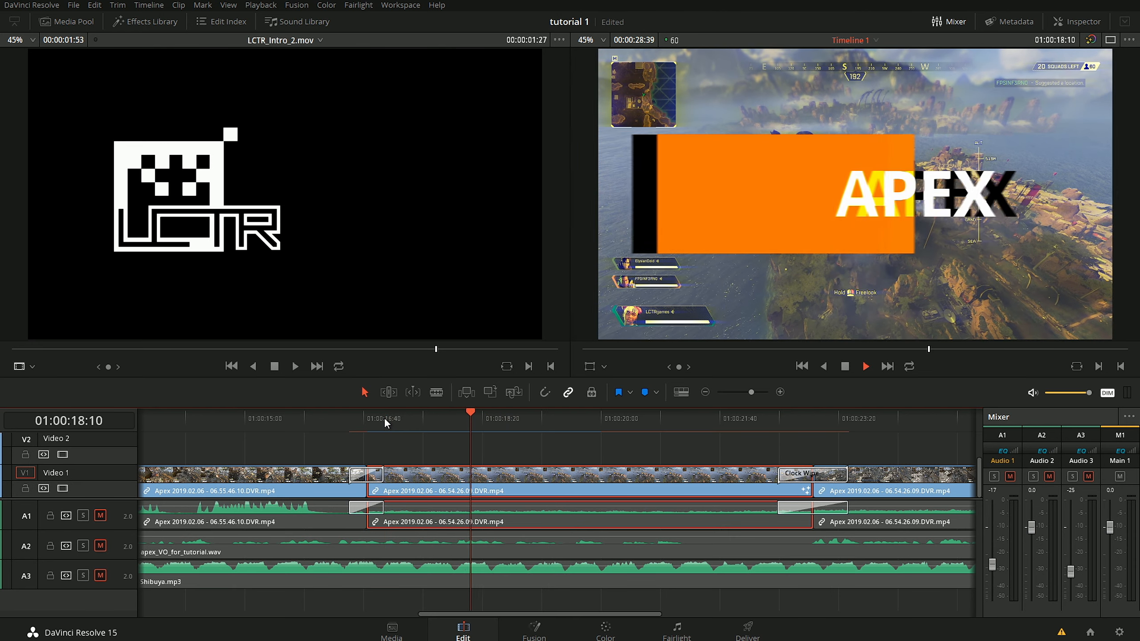
{"action": "left_click", "coordinate": [384, 417]}
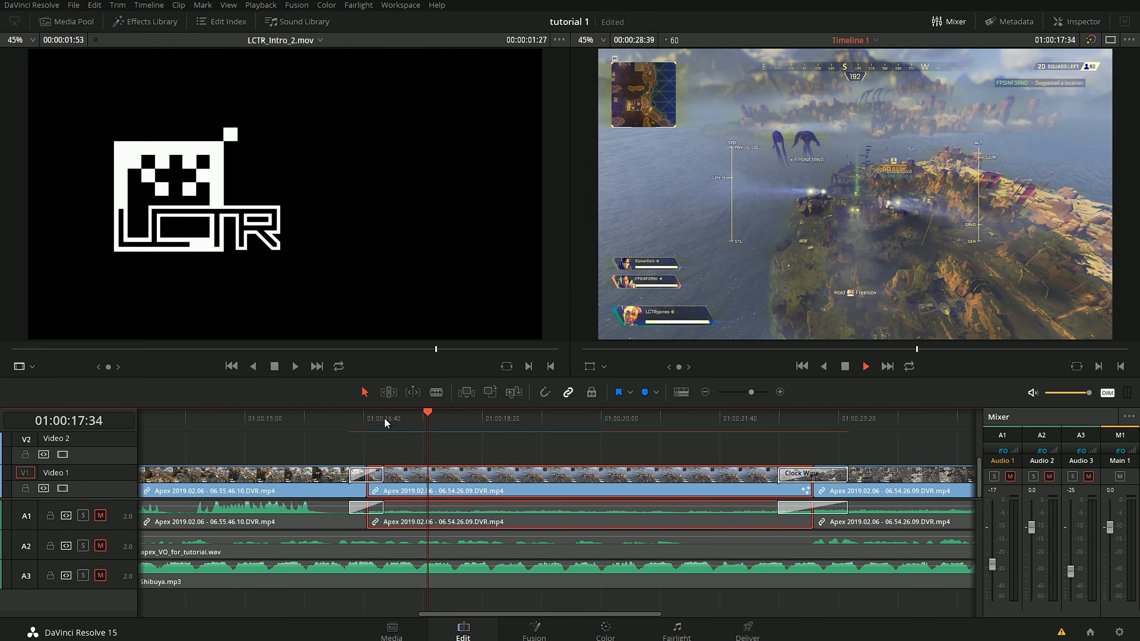
{"action": "left_click", "coordinate": [384, 417]}
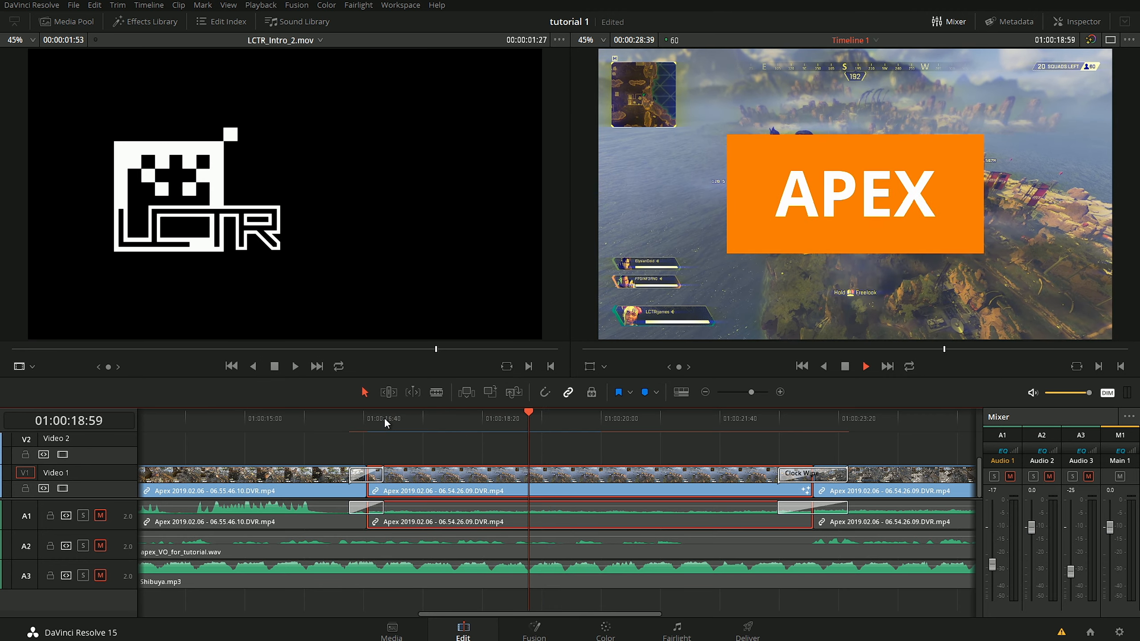
{"action": "left_click", "coordinate": [384, 417]}
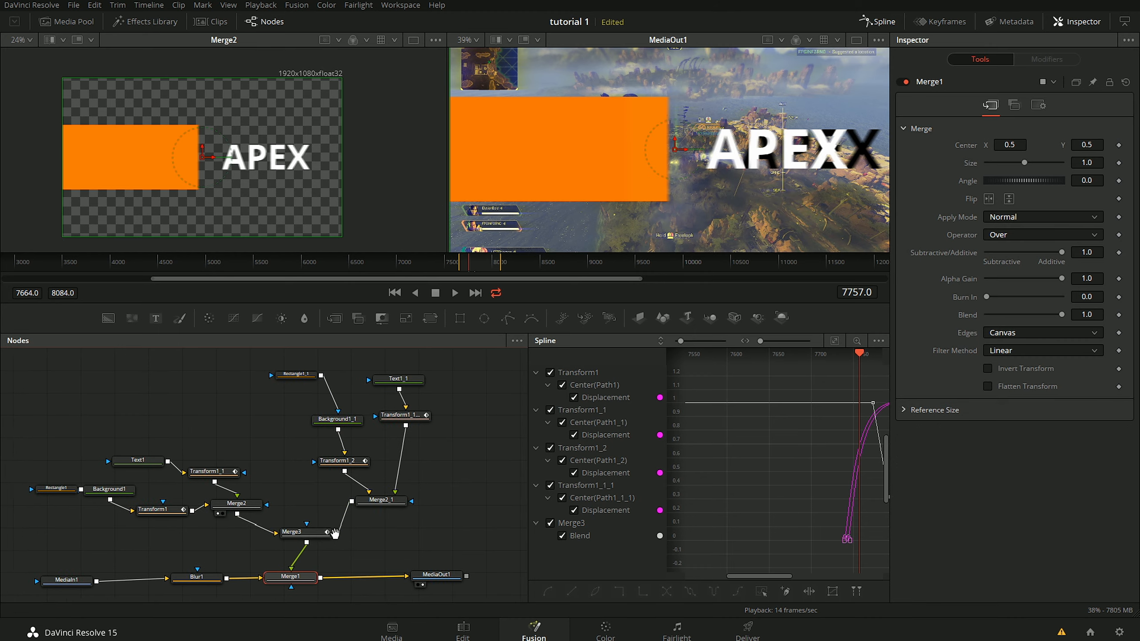
Step: Select the original title nodes from Rectangle1 through Merge2, and Rectangle1 on its own, to review the Fusion node graph
{"action": "left_click_drag", "start_coordinate": [335, 535], "coordinate": [325, 524]}
{"action": "left_click_drag", "start_coordinate": [154, 470], "coordinate": [193, 448]}
{"action": "left_click_drag", "start_coordinate": [94, 404], "coordinate": [315, 504]}
{"action": "left_click_drag", "start_coordinate": [265, 498], "coordinate": [211, 495]}
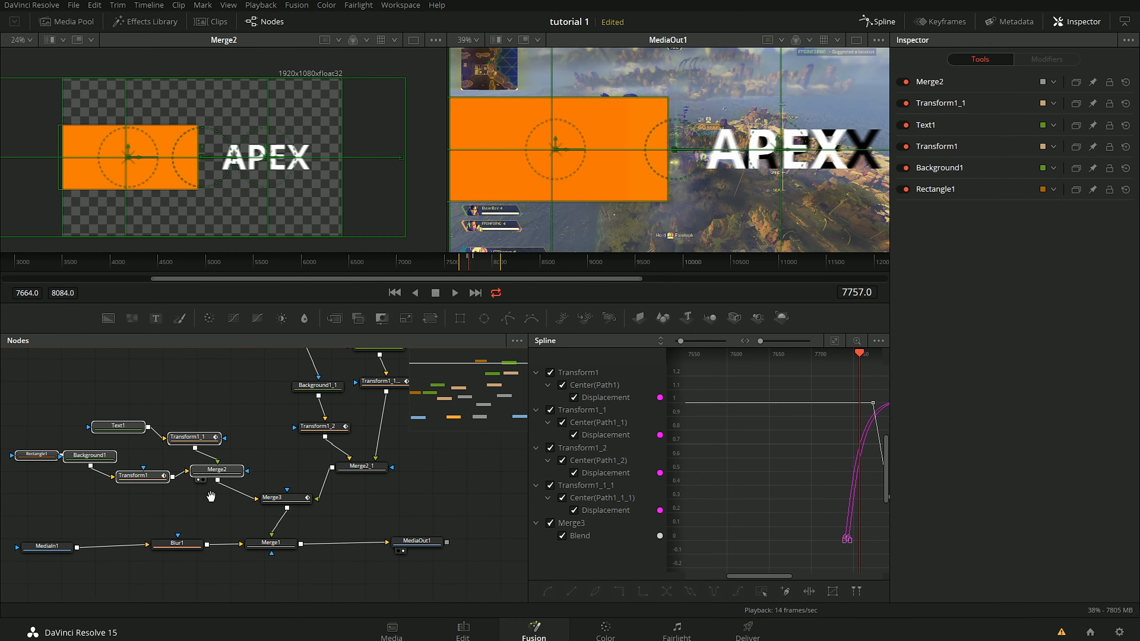
{"action": "mouse_move", "coordinate": [92, 482]}
{"action": "left_mouse_down"}
{"action": "mouse_move", "coordinate": [159, 490]}
{"action": "mouse_move", "coordinate": [104, 464]}
{"action": "left_mouse_up"}
{"action": "left_click", "coordinate": [126, 486]}
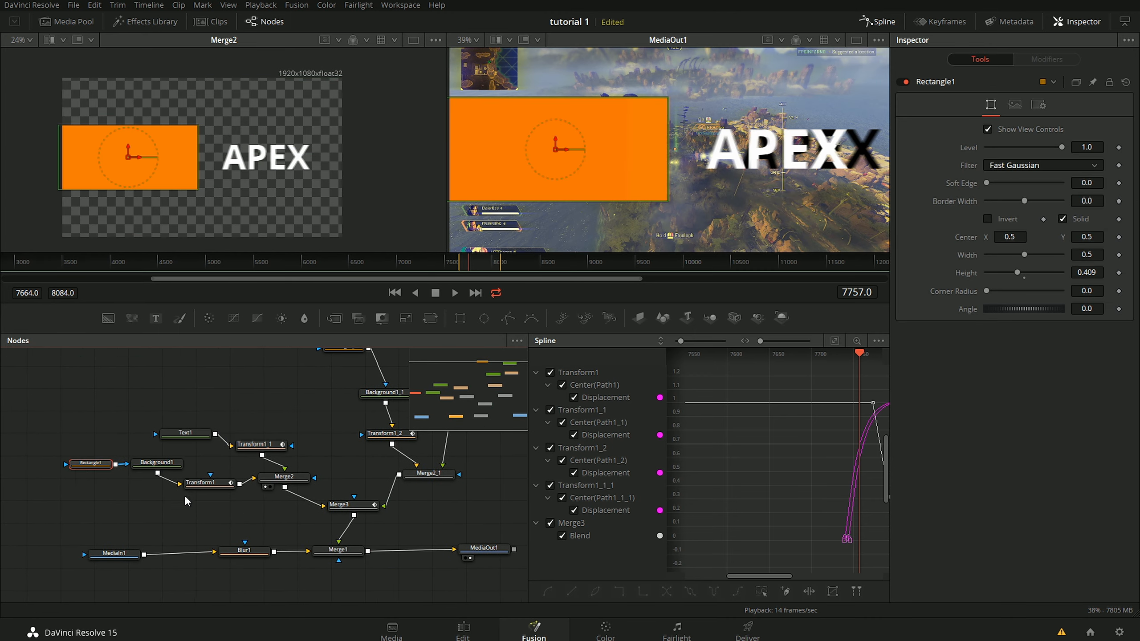
{"action": "left_click_drag", "start_coordinate": [254, 497], "coordinate": [223, 486]}
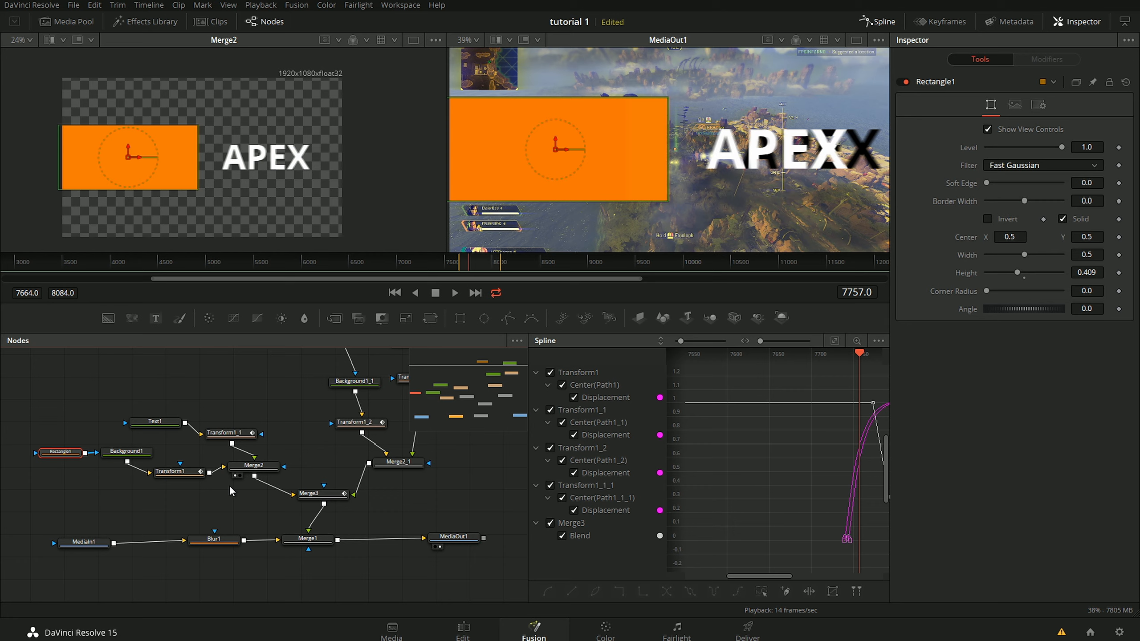